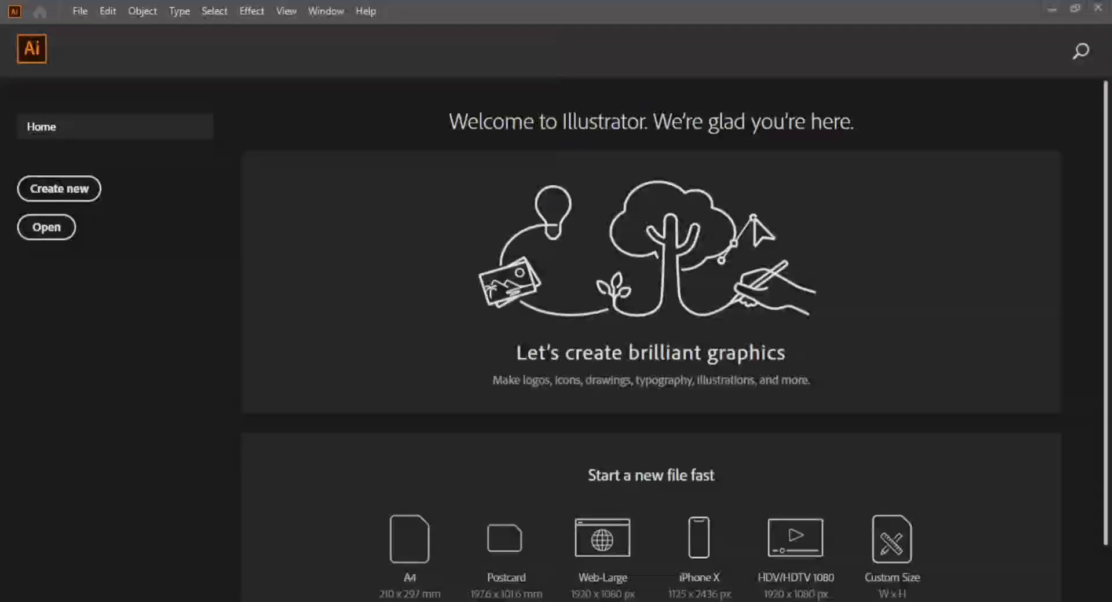
Create a new blank 800 × 800 pt document, Untitled-5.
click(103, 15)
mouse_move(80, 11)
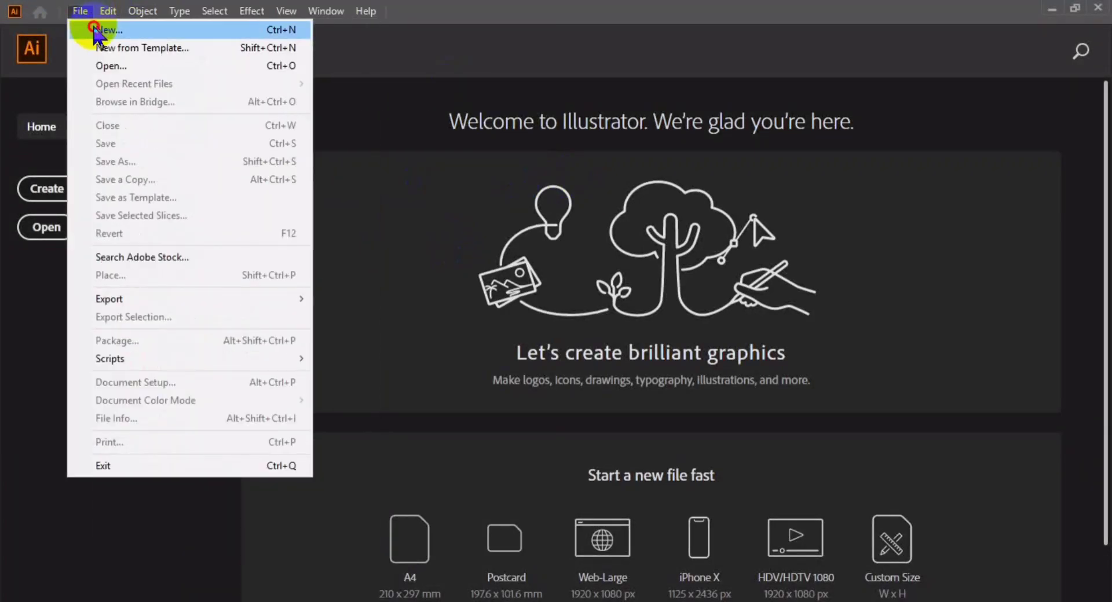
click(96, 32)
click(879, 553)
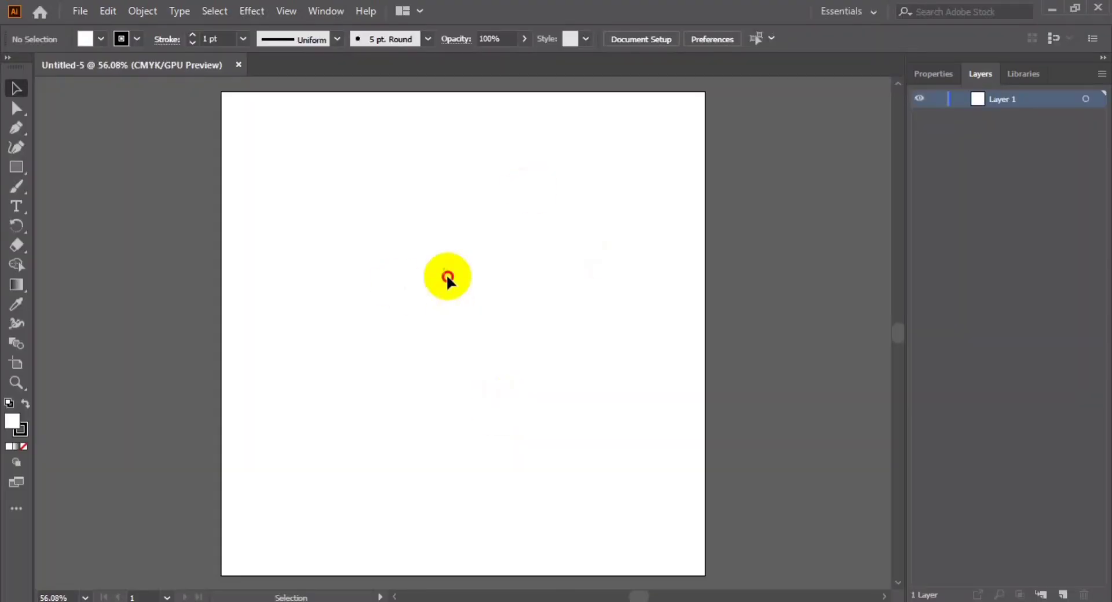
Place a text object on the artboard set in Commissioner Bold at 48 pt.
click(24, 203)
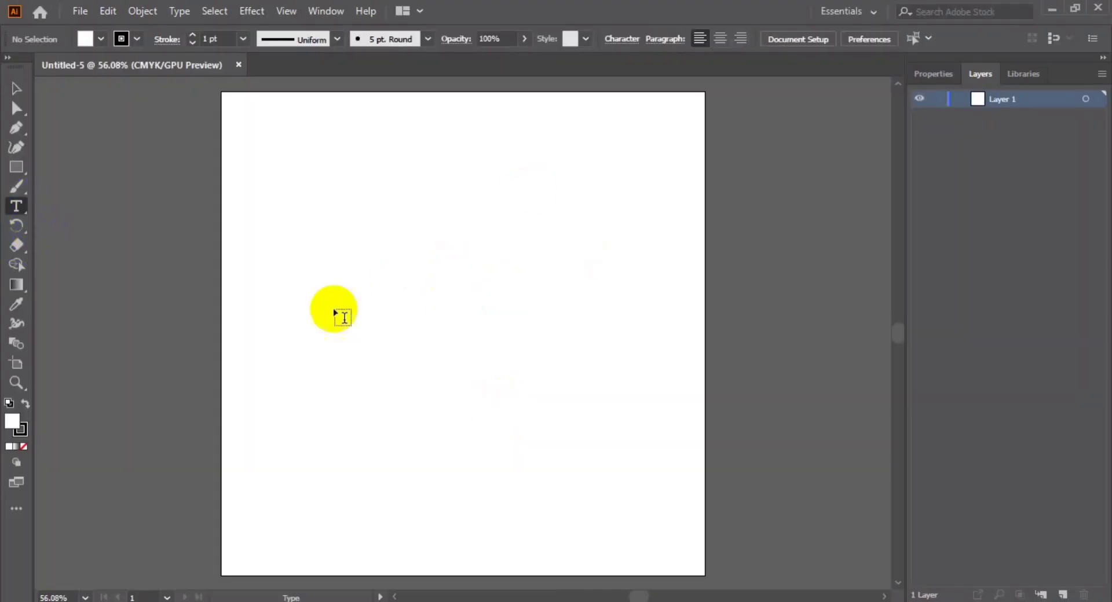
click(318, 293)
click(608, 38)
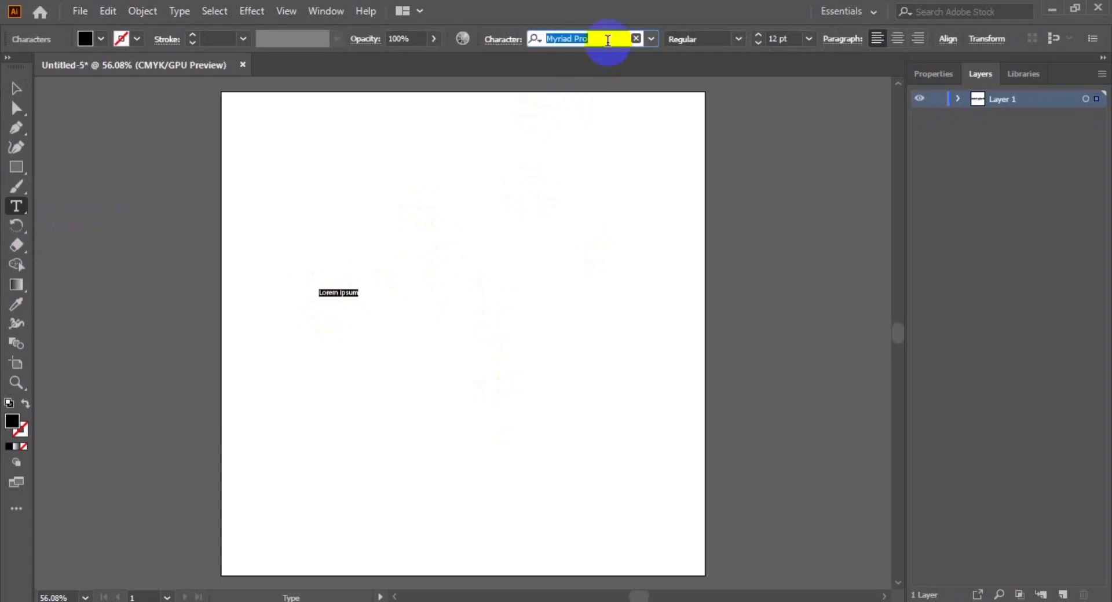
text(COM)
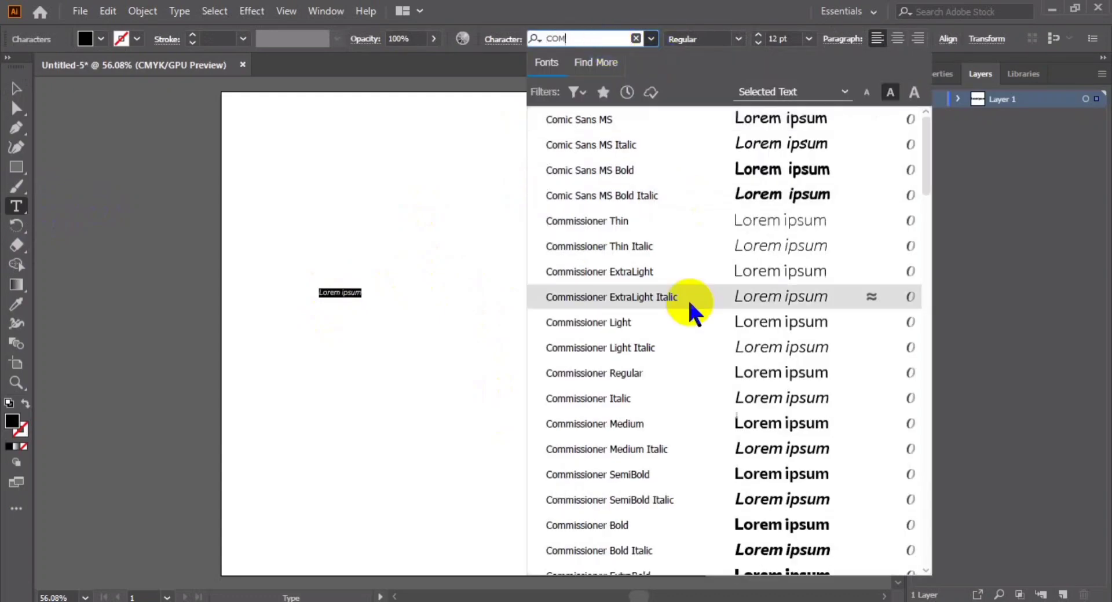
click(624, 525)
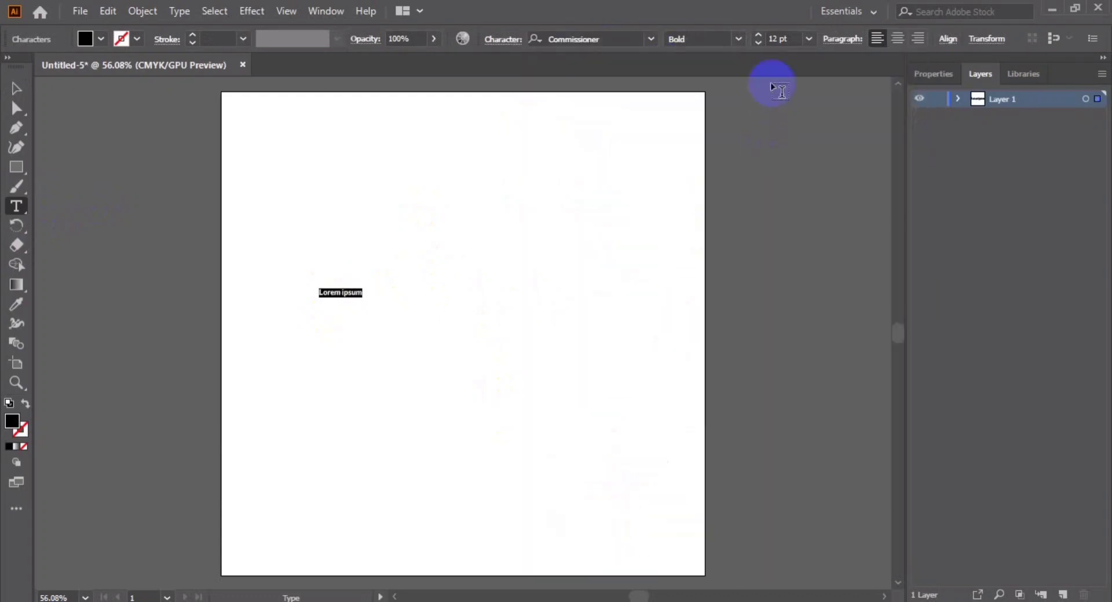
click(809, 38)
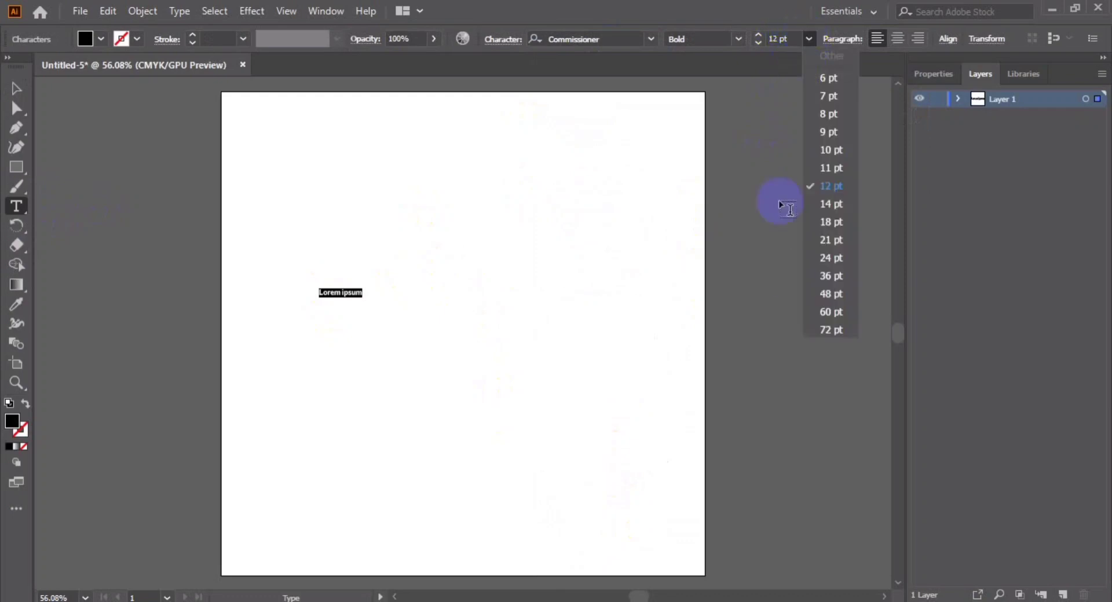
click(820, 295)
Replace the placeholder text with 'GOLDEN GRADIENT'.
drag(373, 308, 347, 299)
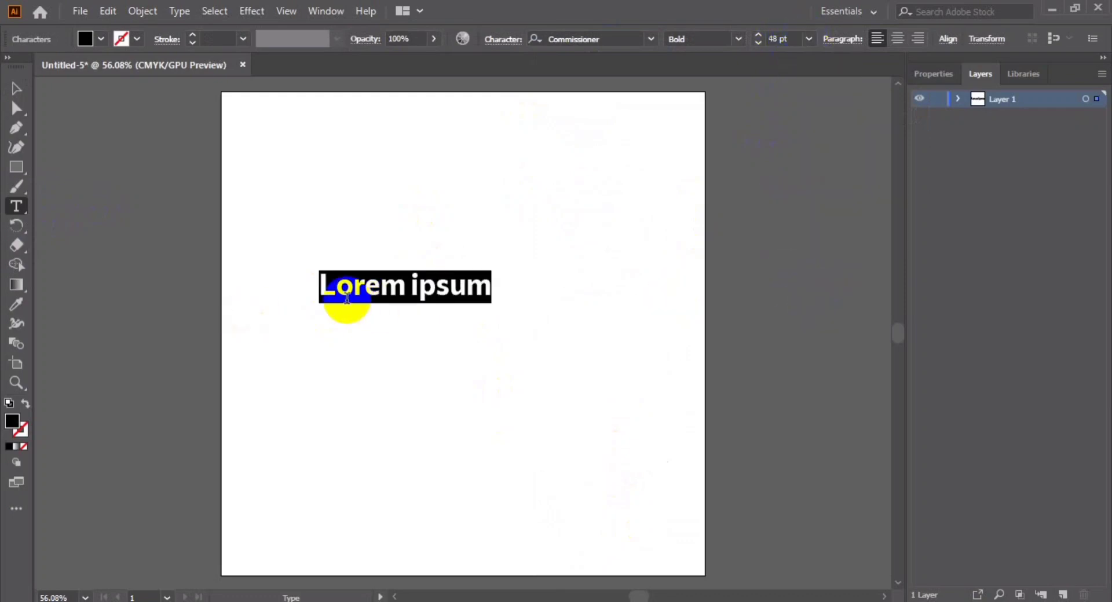
text(GOLDEN)
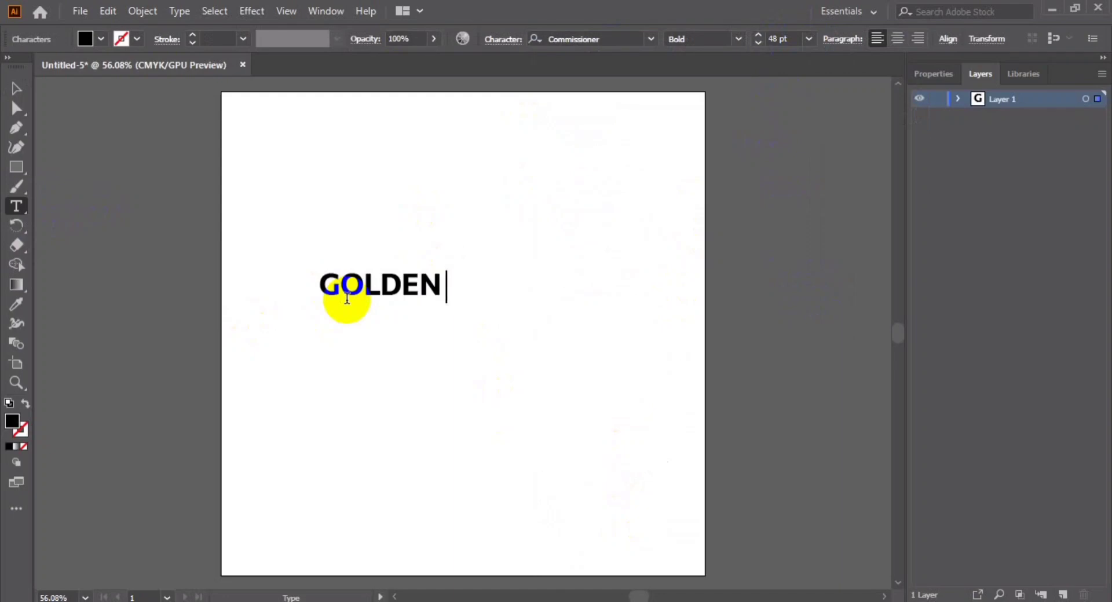
text( GRADIENT)
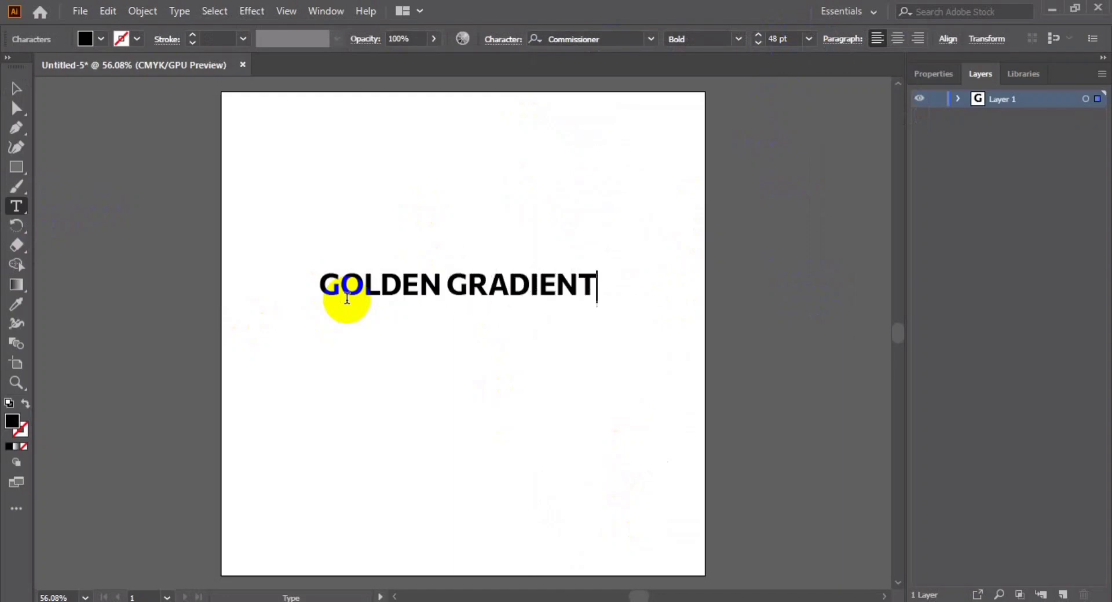
ctrl+click(92, 223)
Move the GOLDEN GRADIENT text lower, scale it down and park it off the artboard.
click(17, 89)
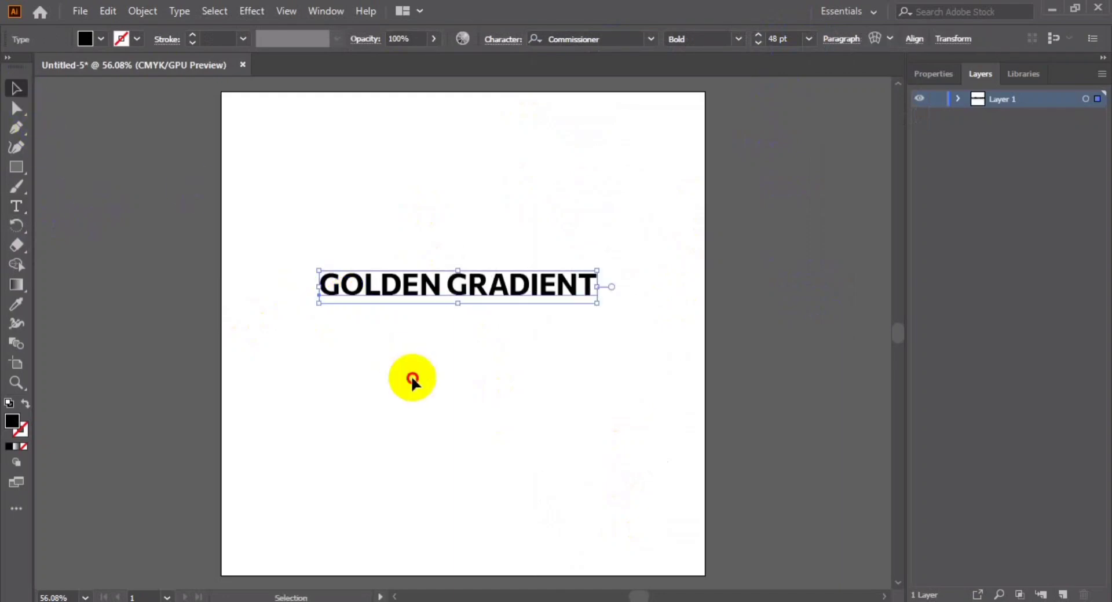
click(410, 377)
drag(418, 285, 426, 366)
click(425, 236)
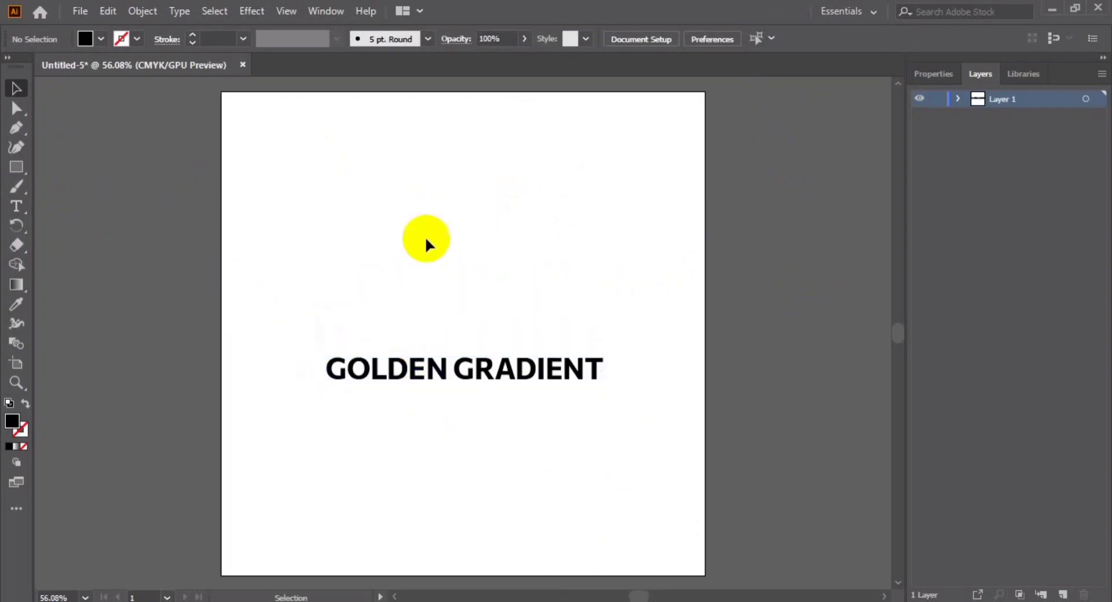
click(435, 374)
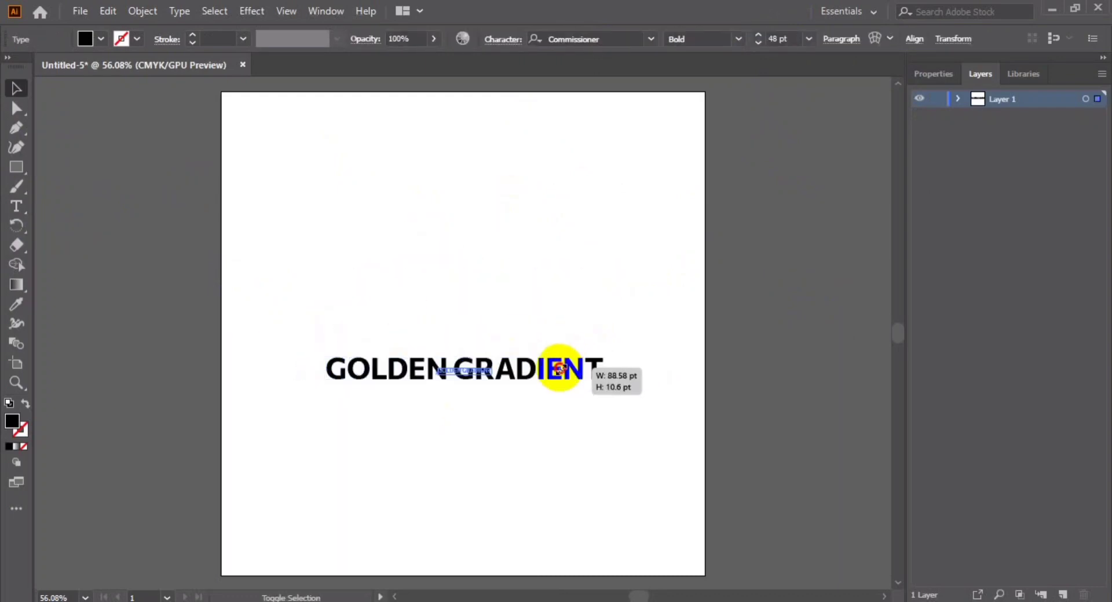
mouse_move(604, 355)
mouse_down()
mouse_move(539, 363)
mouse_move(828, 368)
mouse_up()
click(514, 417)
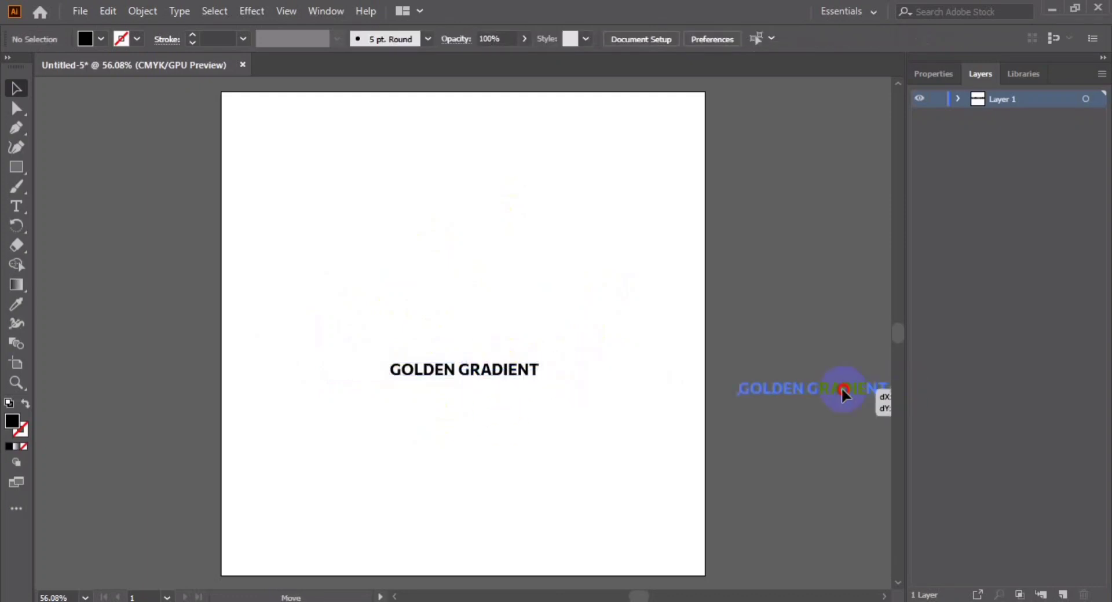
click(452, 271)
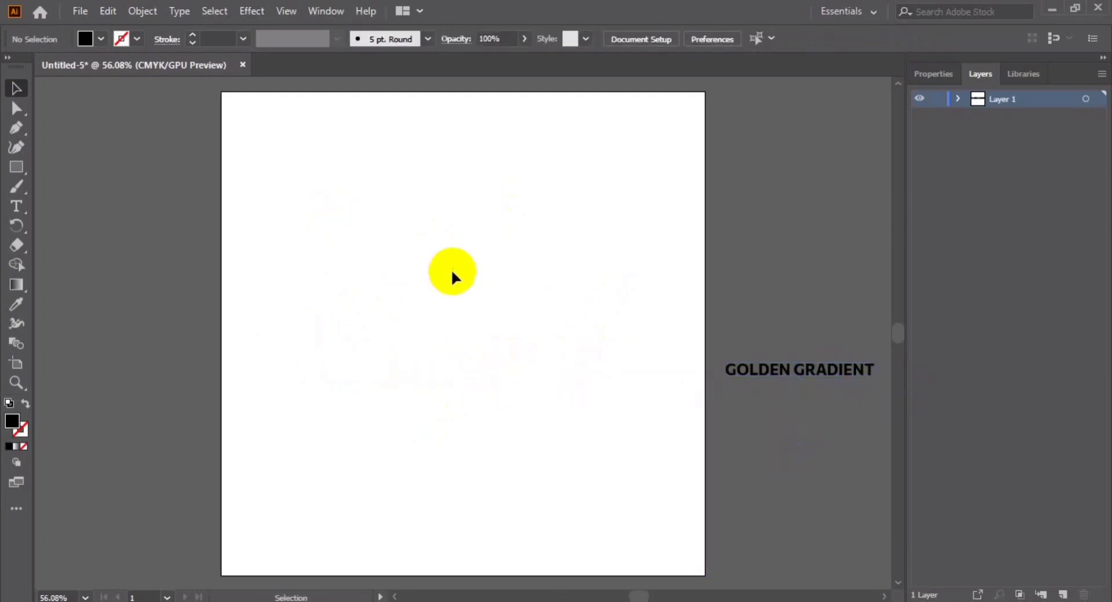
Draw an artboard-sized rectangle filled with dark charcoal grey.
click(16, 168)
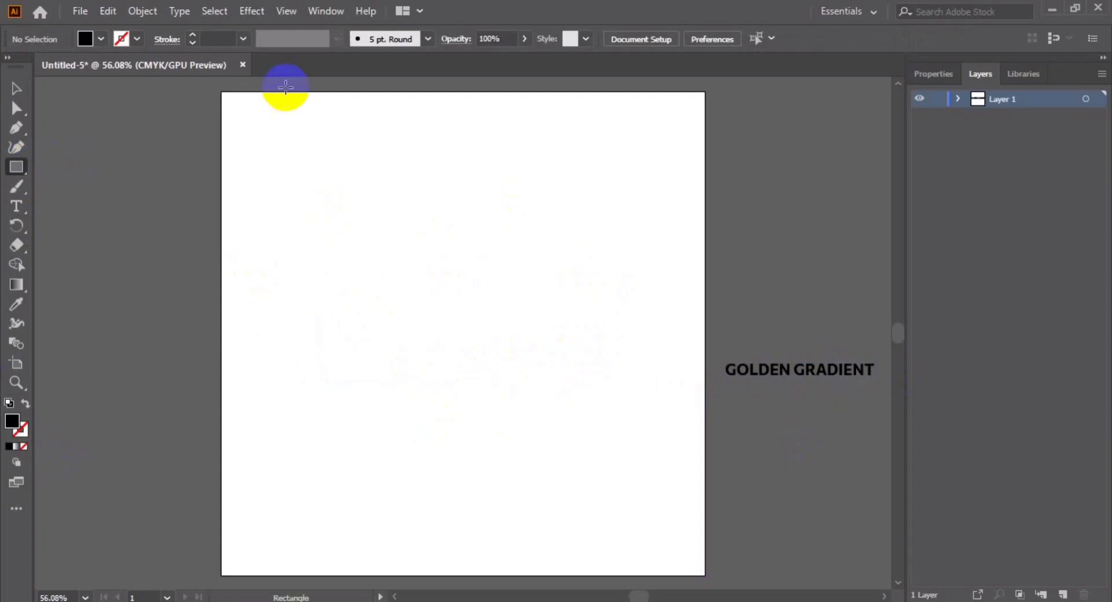
drag(221, 93, 703, 575)
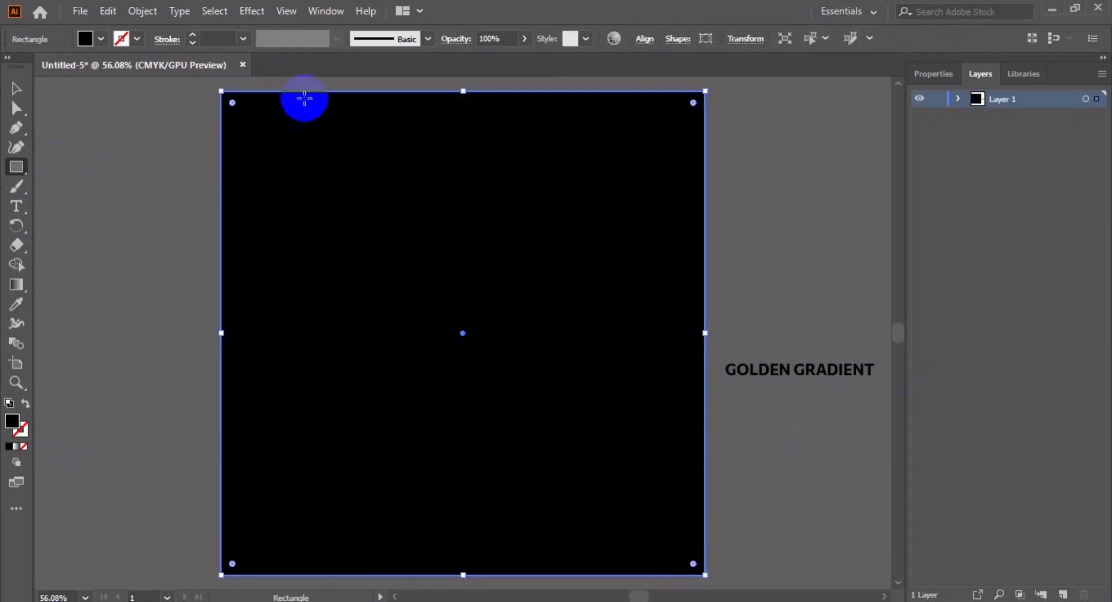
click(102, 38)
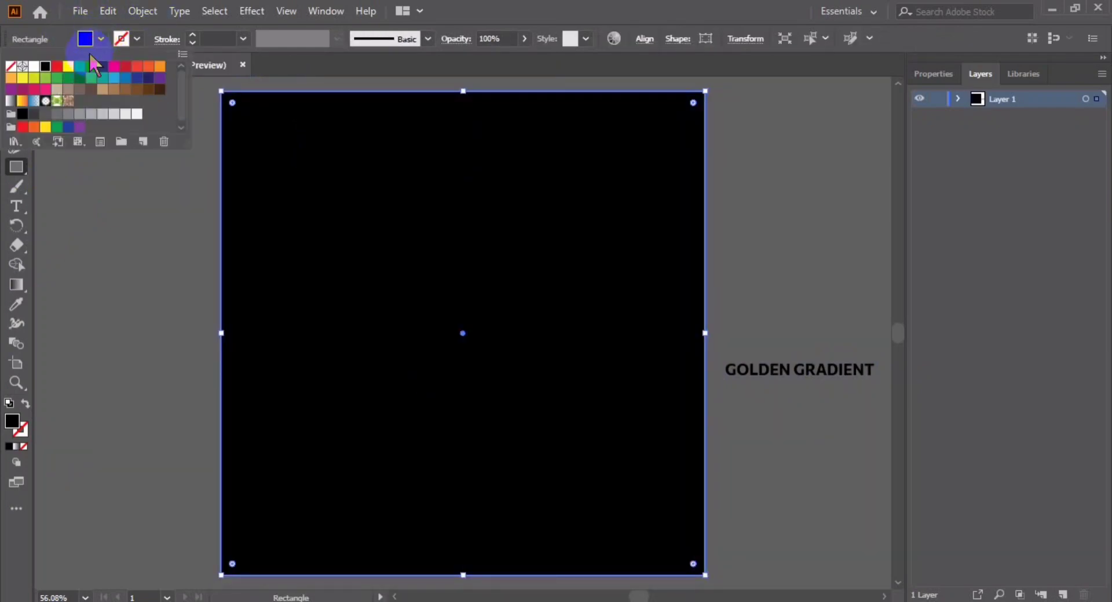
click(35, 117)
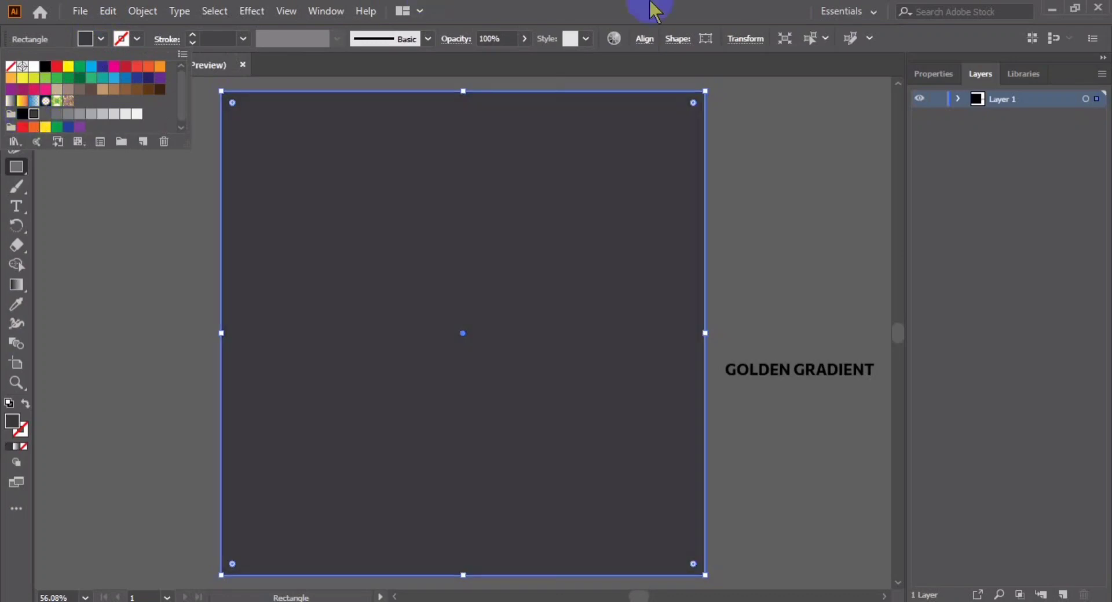
Reselect the background rectangle and expand Layer 1, briefly toggling its visibility.
click(16, 88)
click(94, 110)
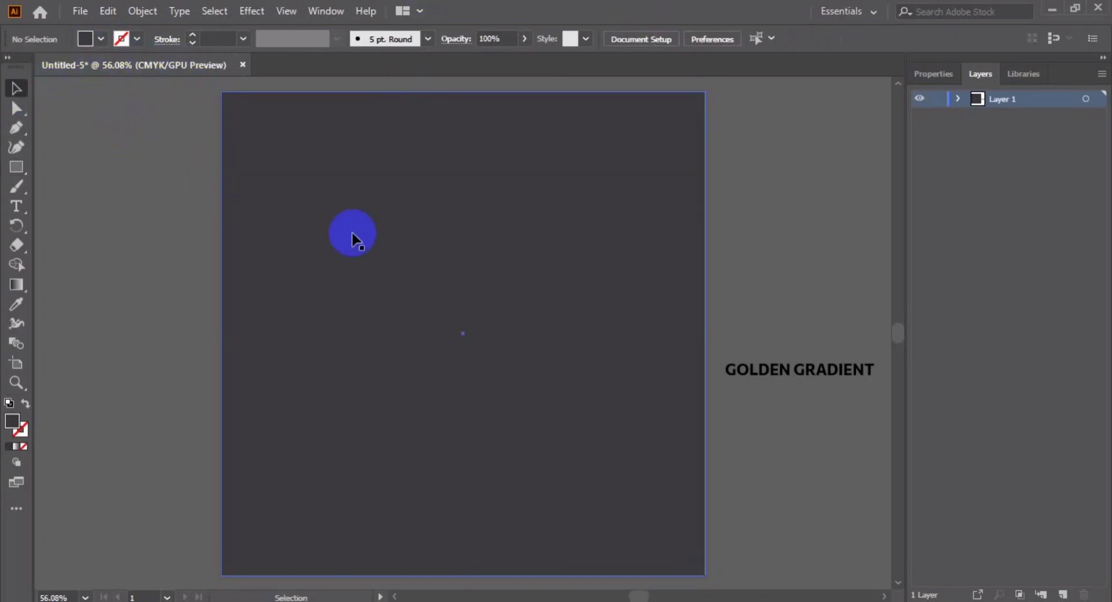
click(378, 248)
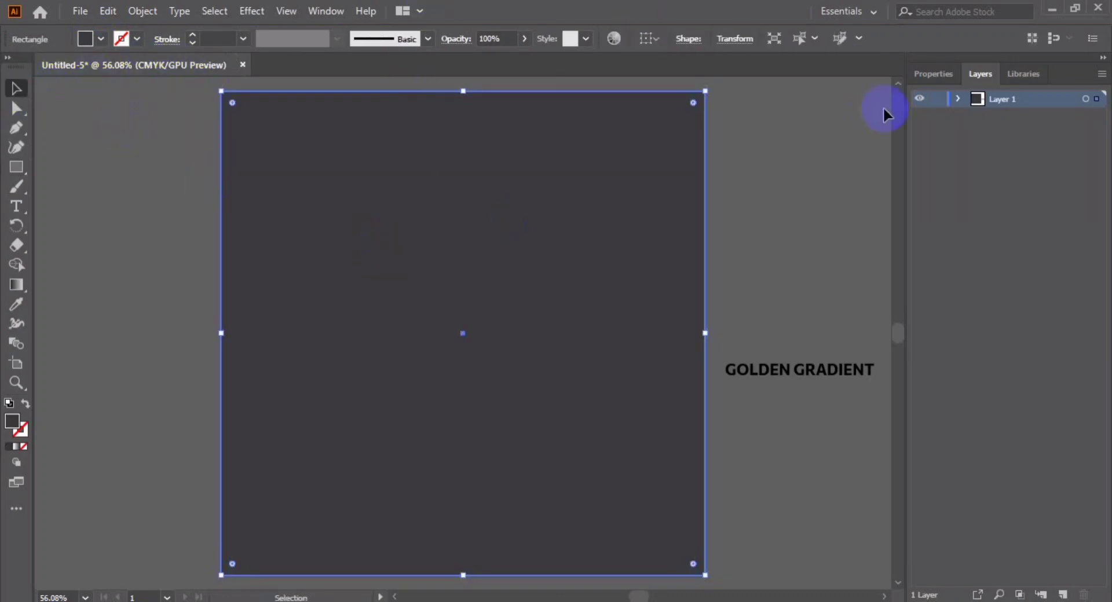
click(933, 74)
click(980, 74)
click(958, 99)
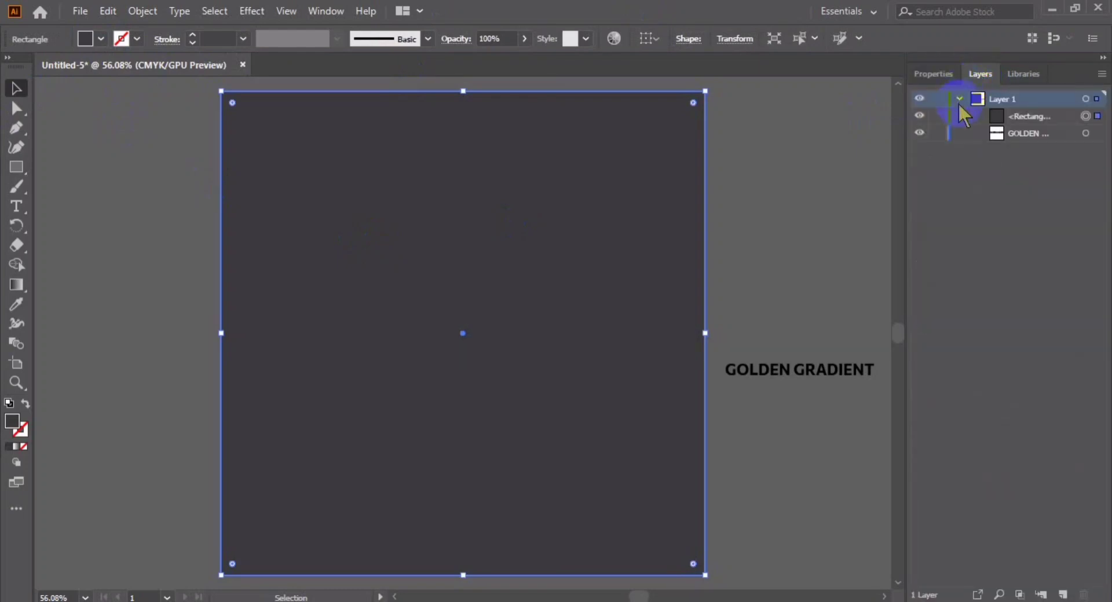
click(919, 117)
click(920, 117)
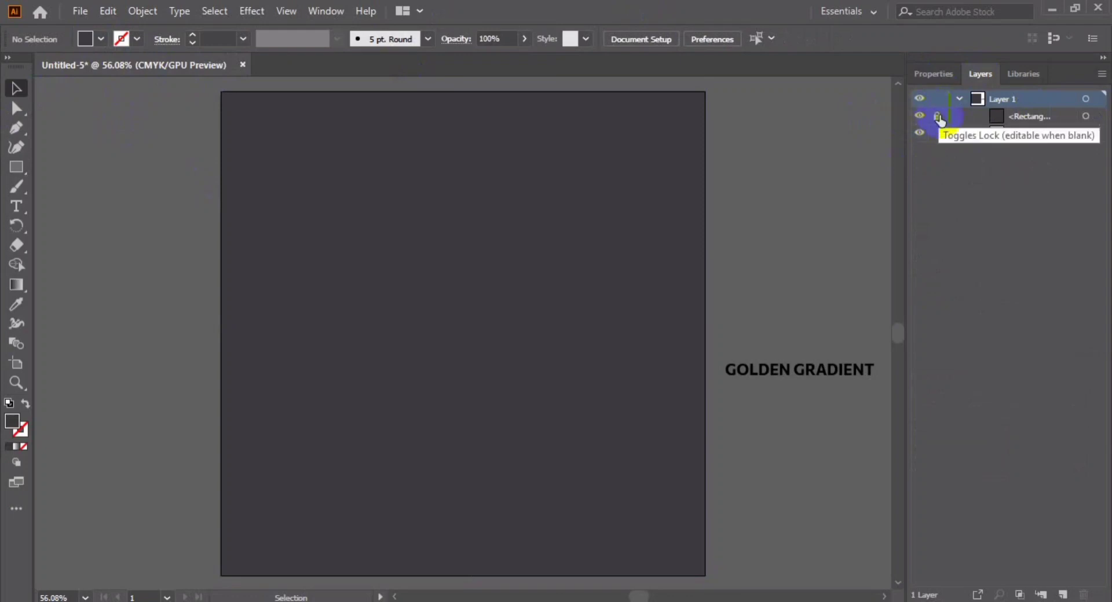
Lock the background rectangle in the Layers panel after testing that it moves.
click(937, 116)
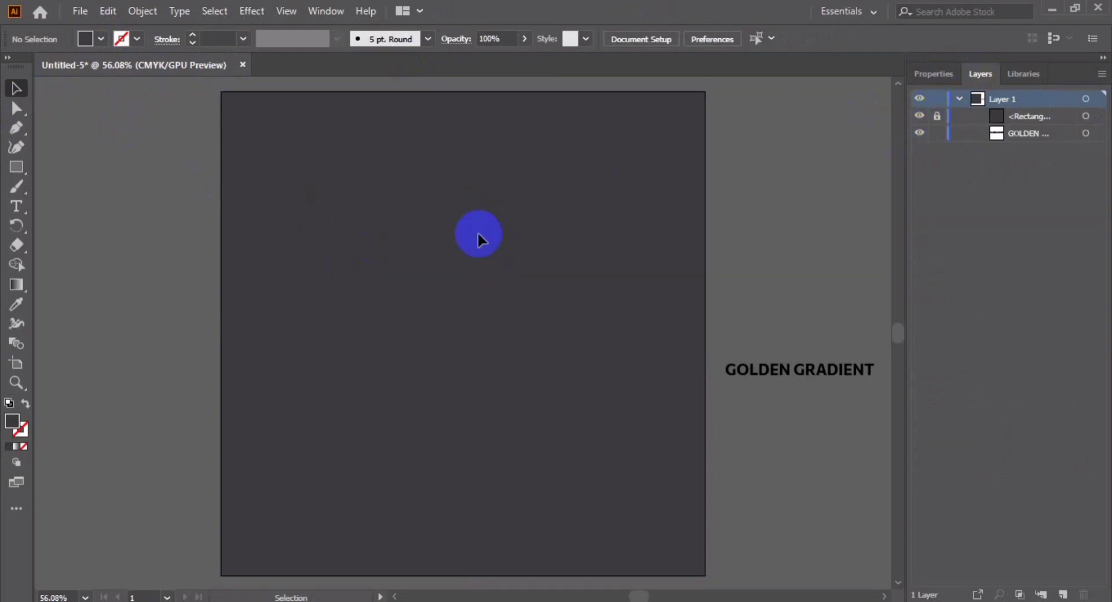
click(937, 119)
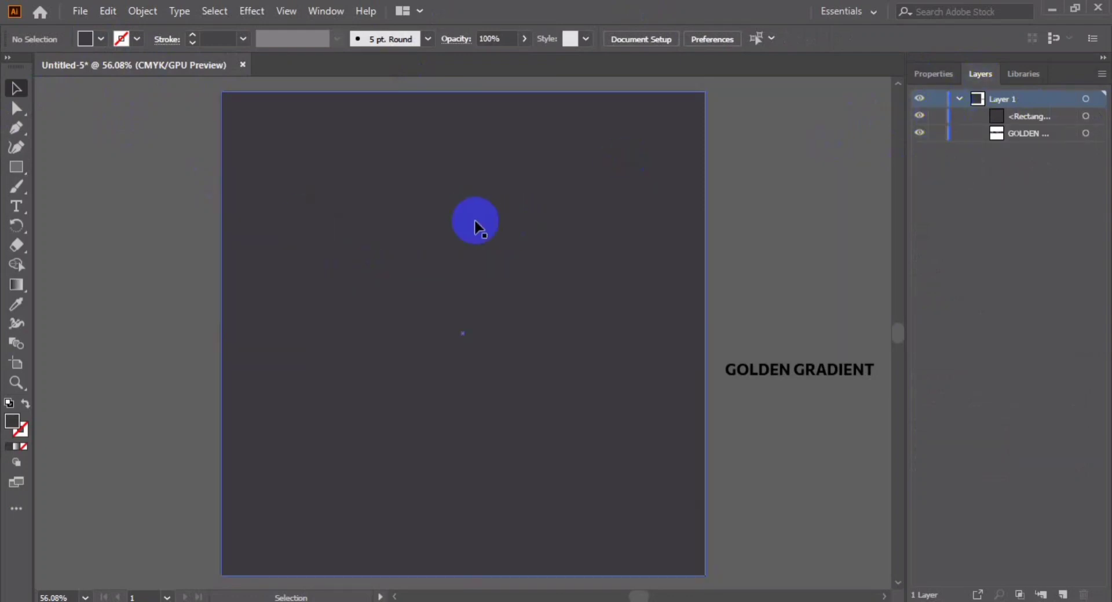
drag(477, 223, 300, 229)
key(ctrl+z)
click(944, 131)
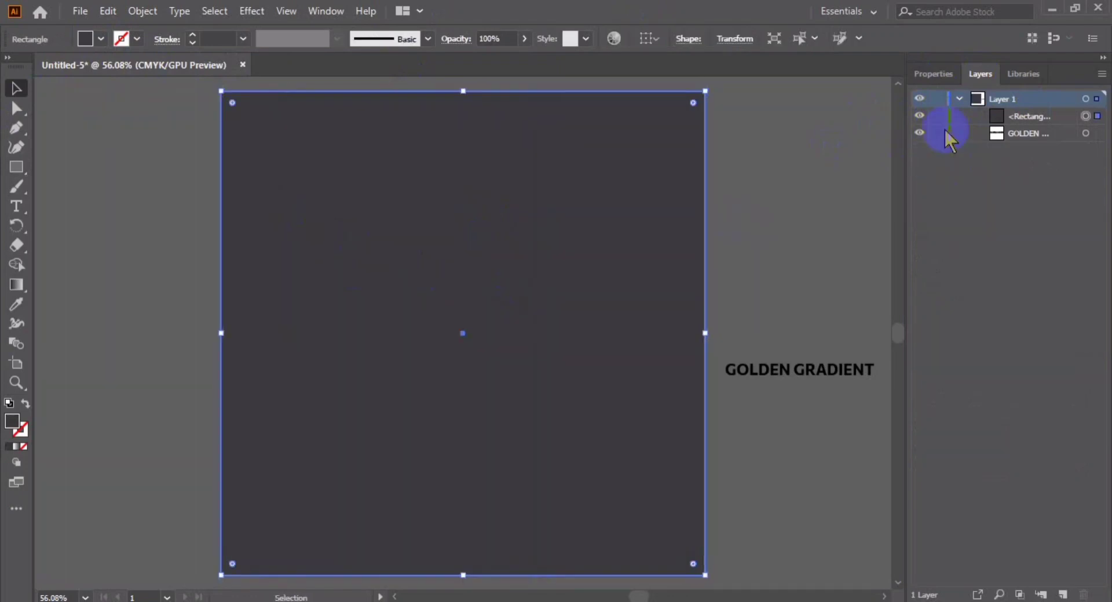
drag(491, 206, 369, 236)
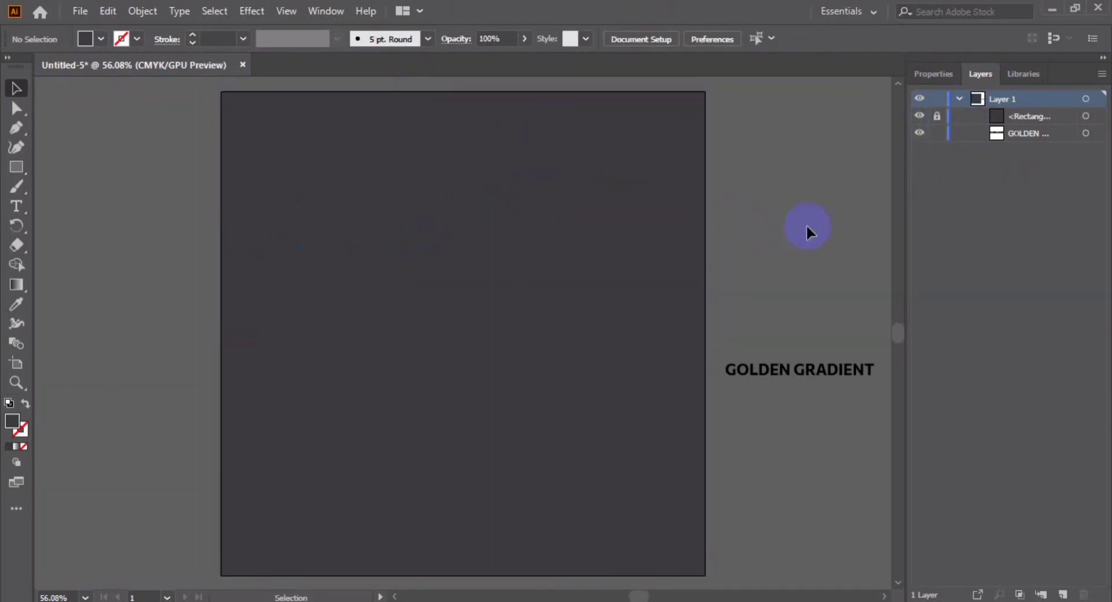
Draw a small square on the artboard and fill it with white.
click(933, 75)
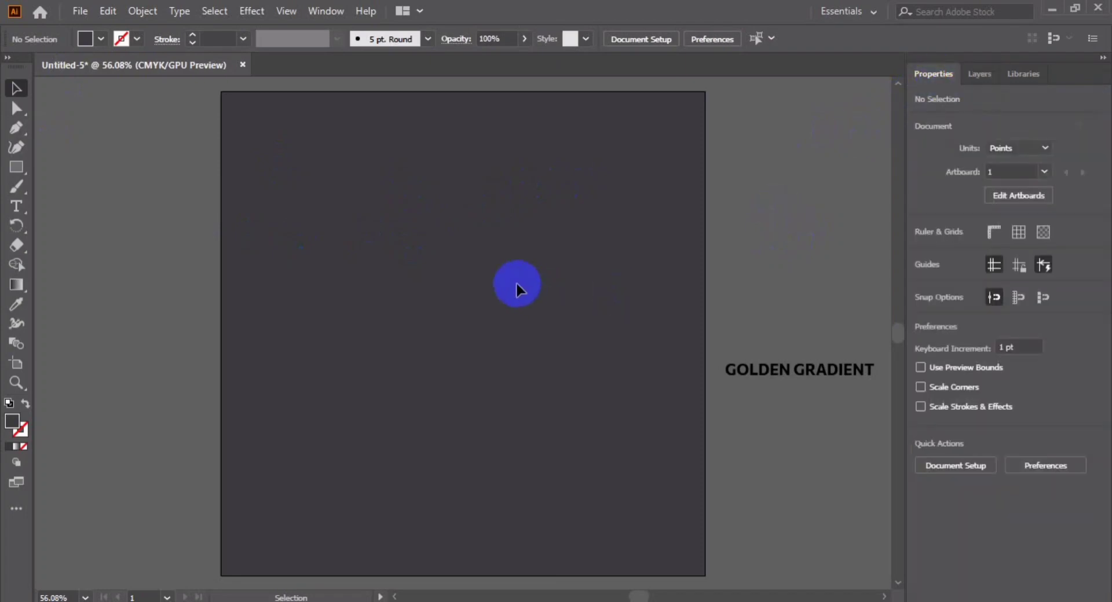
drag(17, 167, 57, 169)
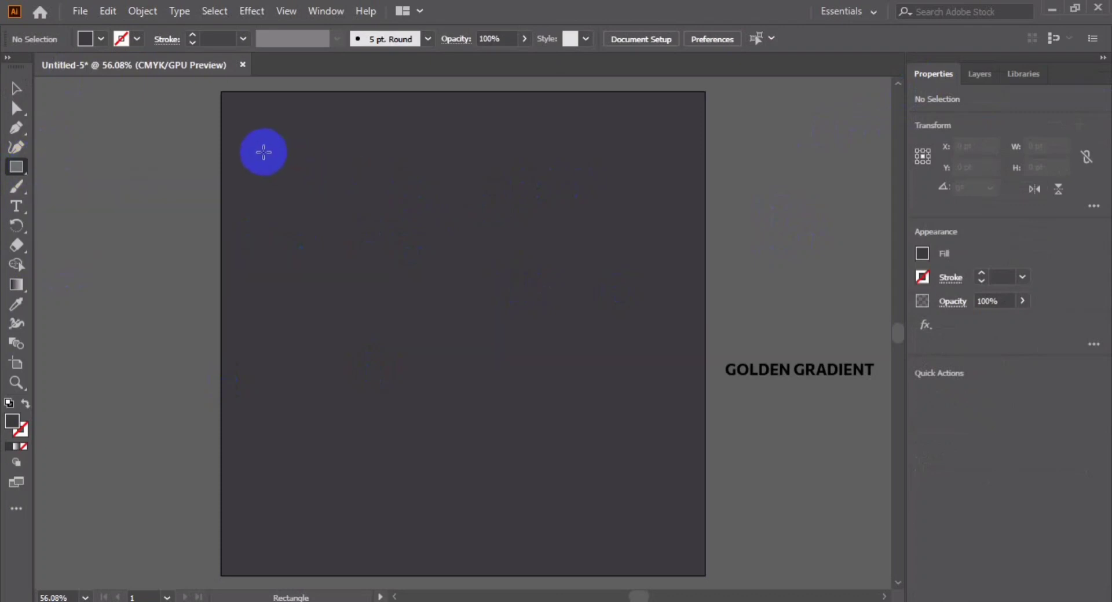
drag(263, 152, 290, 177)
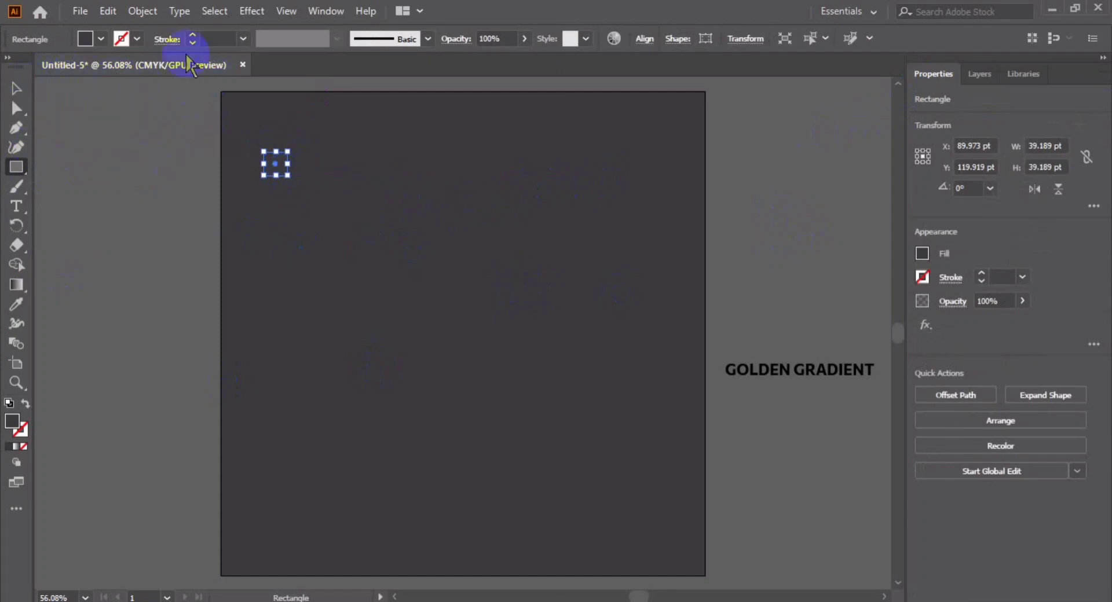
click(100, 39)
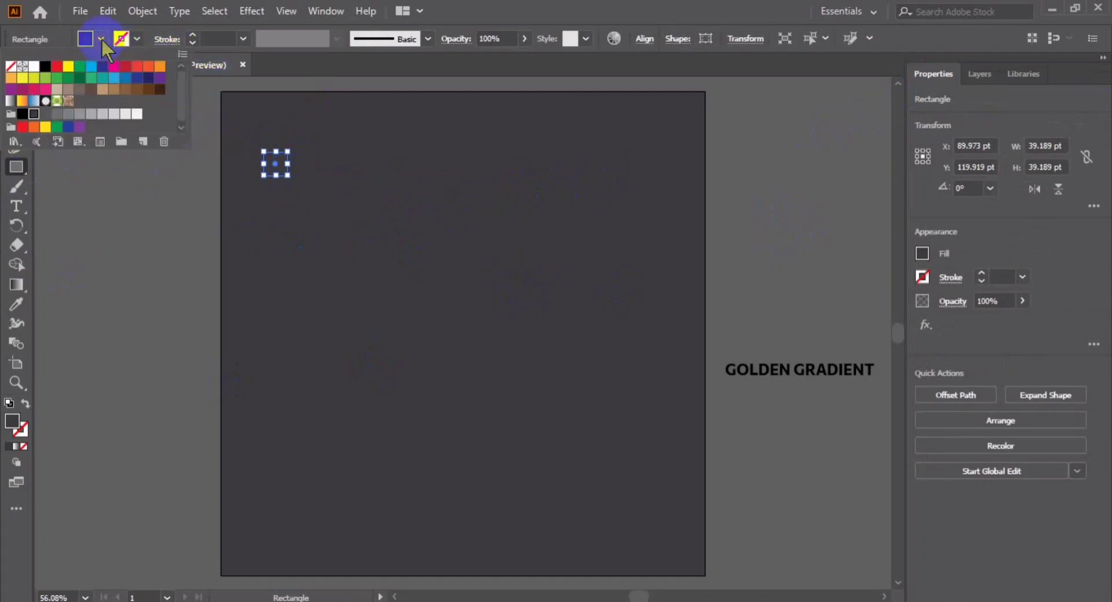
click(33, 78)
Move the square to the top-left and duplicate it rightward into an evenly spaced row.
click(13, 89)
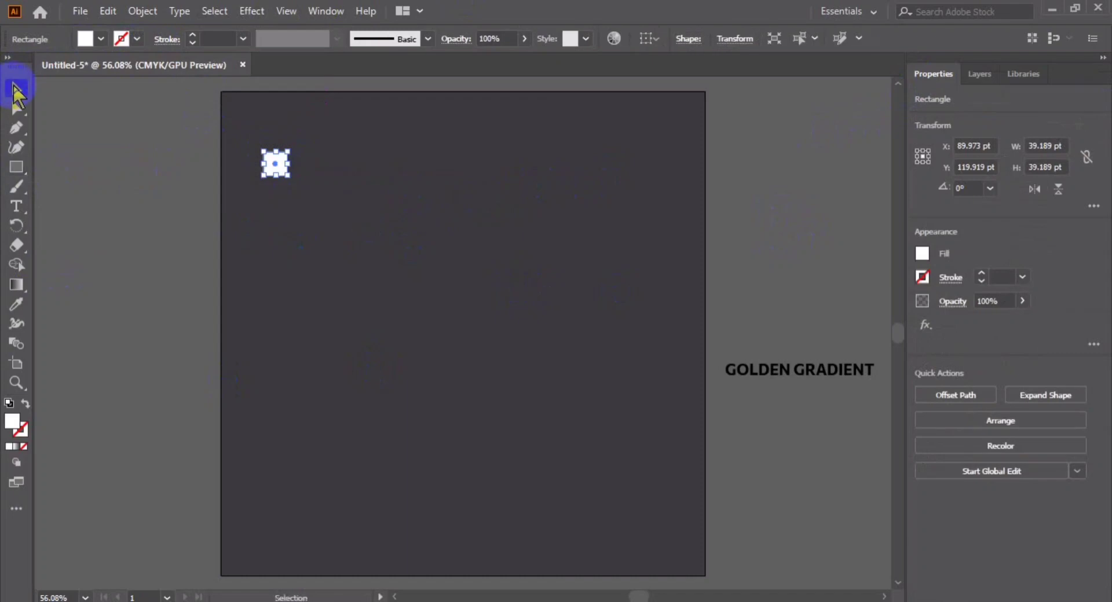
click(393, 186)
drag(286, 174, 274, 136)
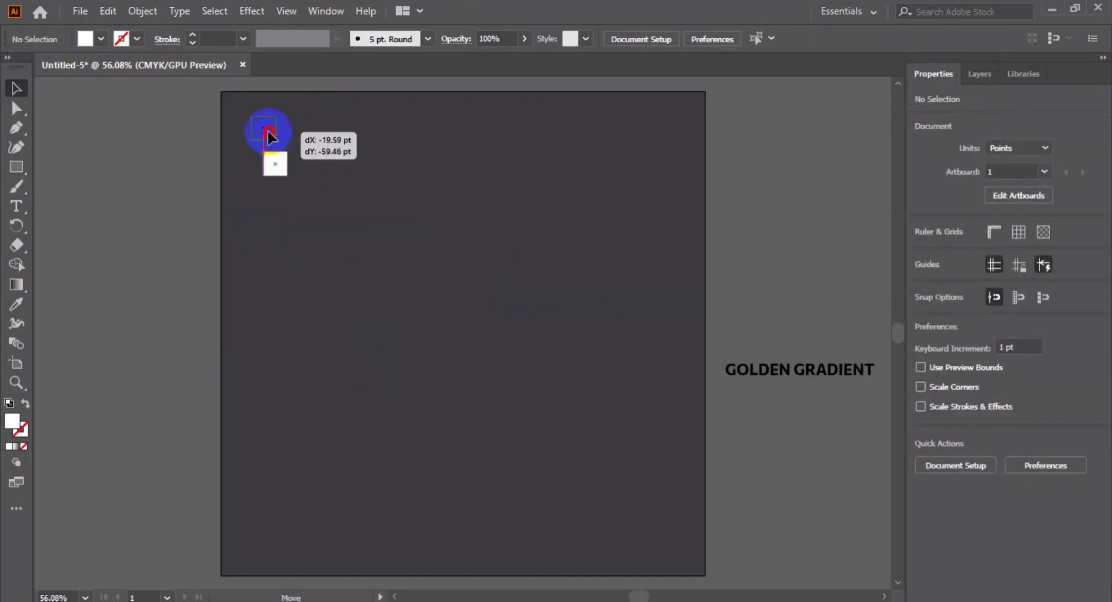
click(455, 175)
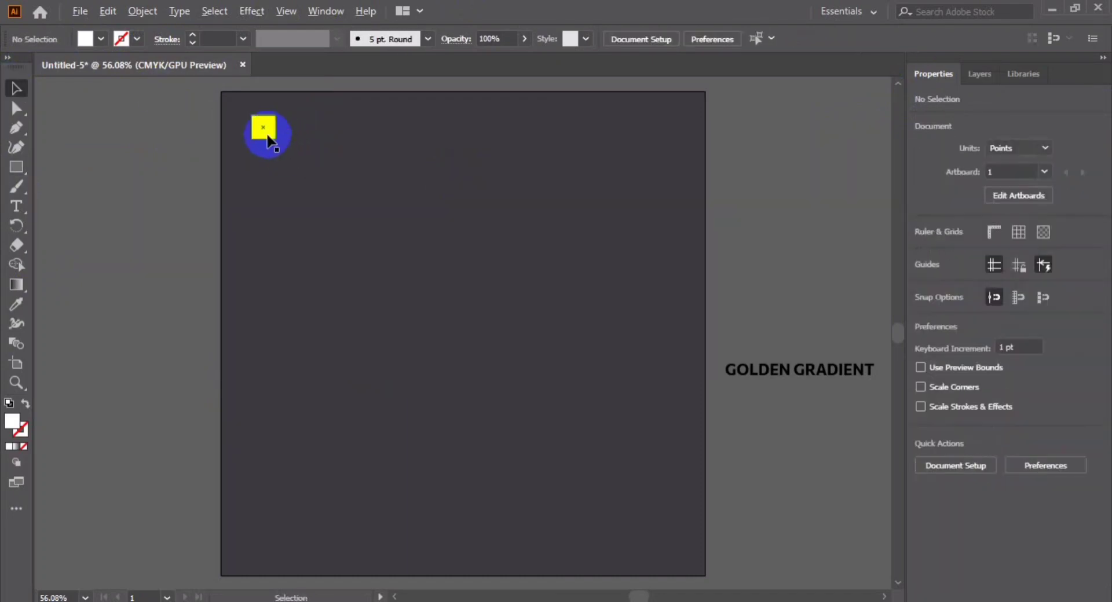
drag(268, 135, 313, 142)
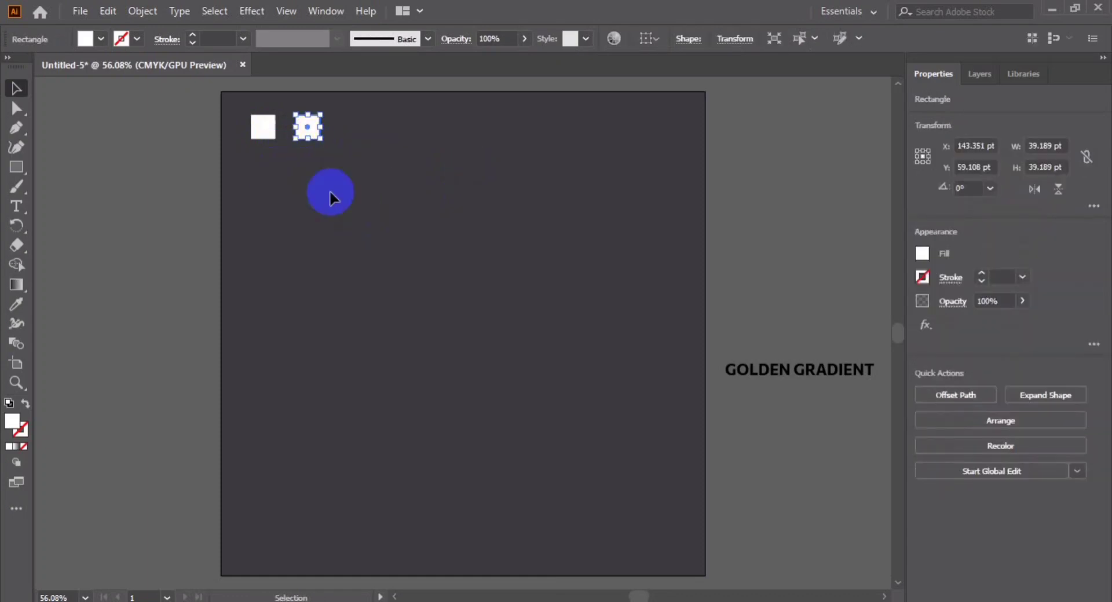
key(ctrl+d)
key(ctrl+d)
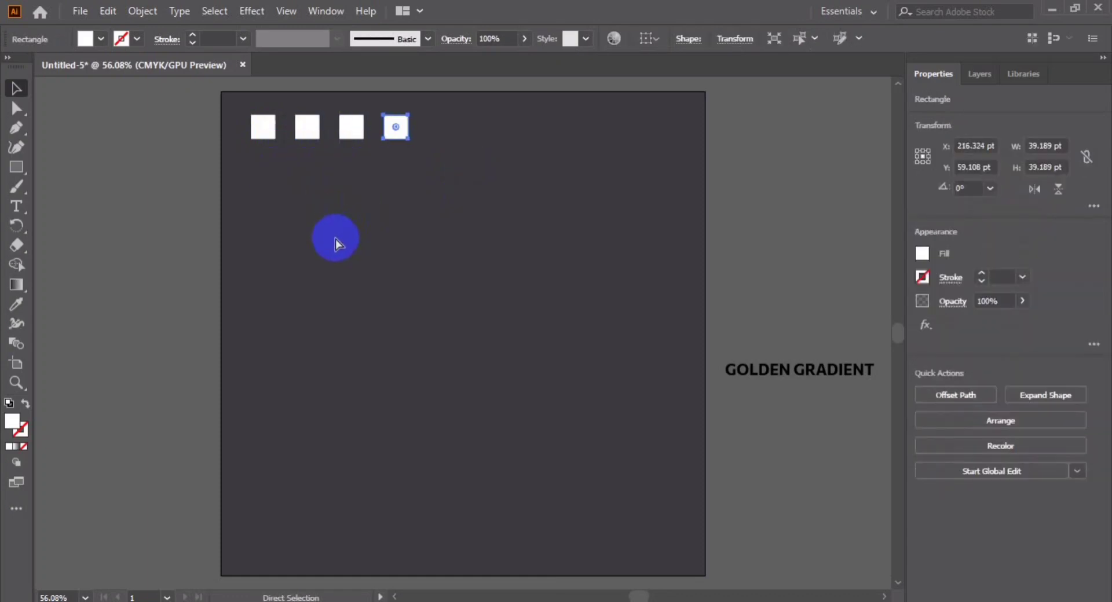
key(ctrl+d)
key(ctrl+d)
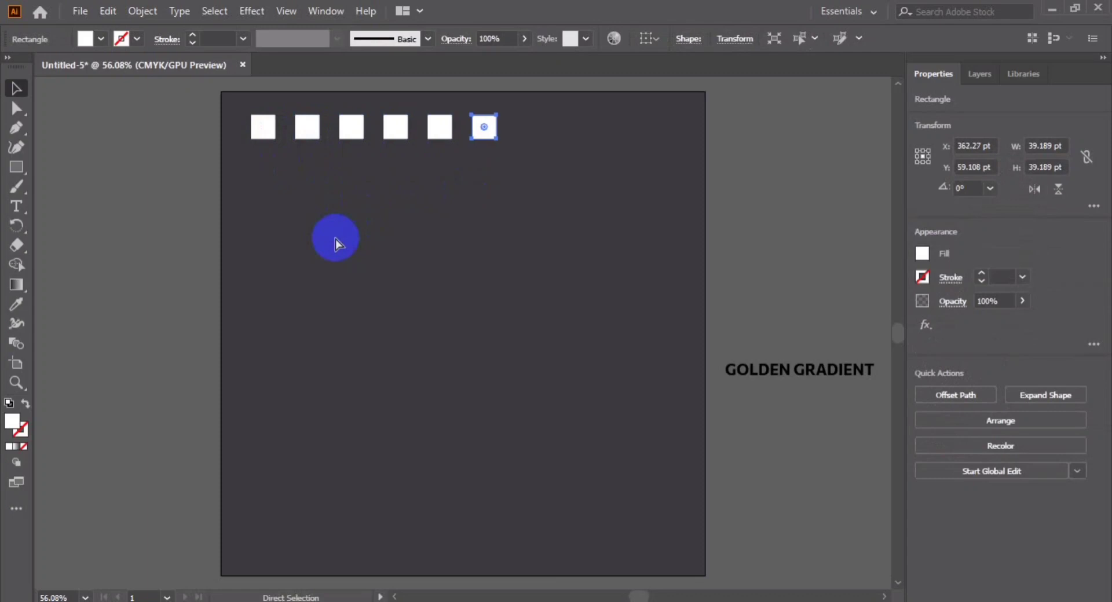
key(ctrl+d)
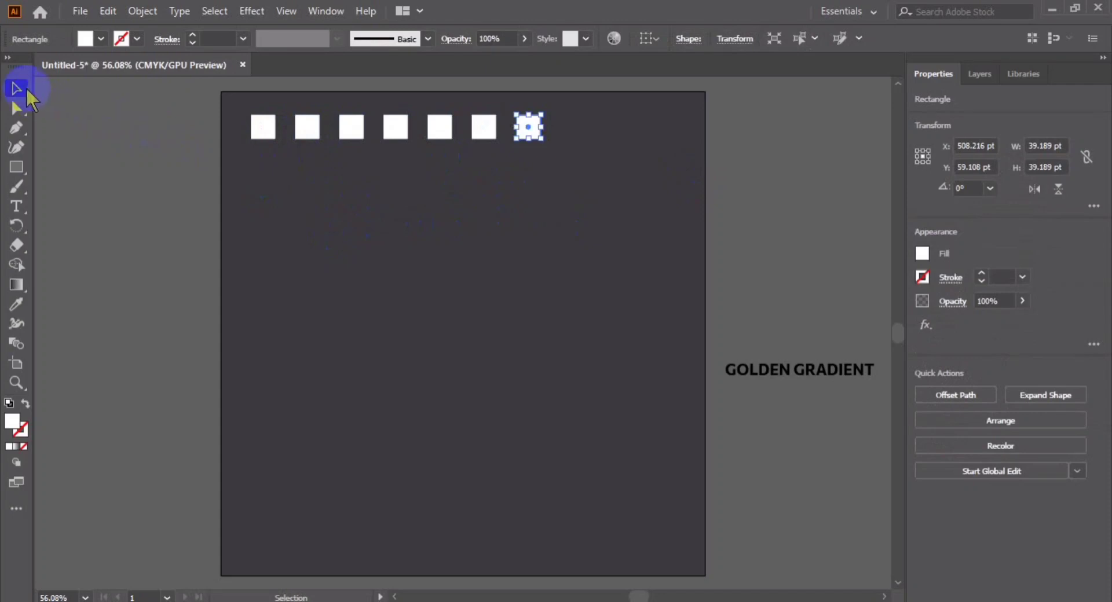
Select all the squares, shift the row right and down, and enlarge it.
click(479, 214)
drag(571, 192, 248, 111)
drag(431, 133, 468, 176)
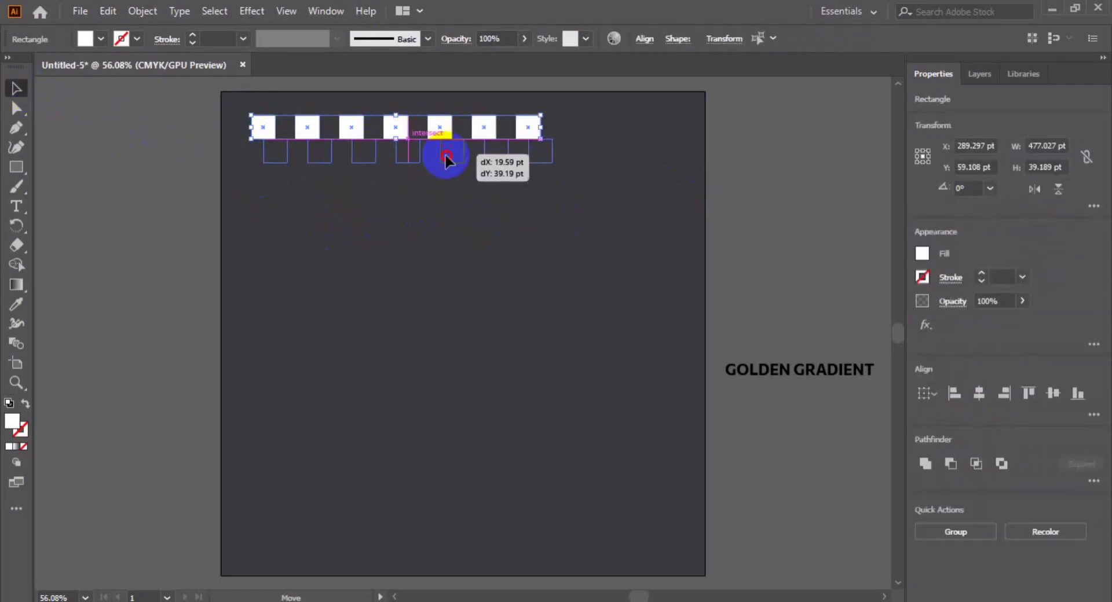
drag(585, 162, 605, 153)
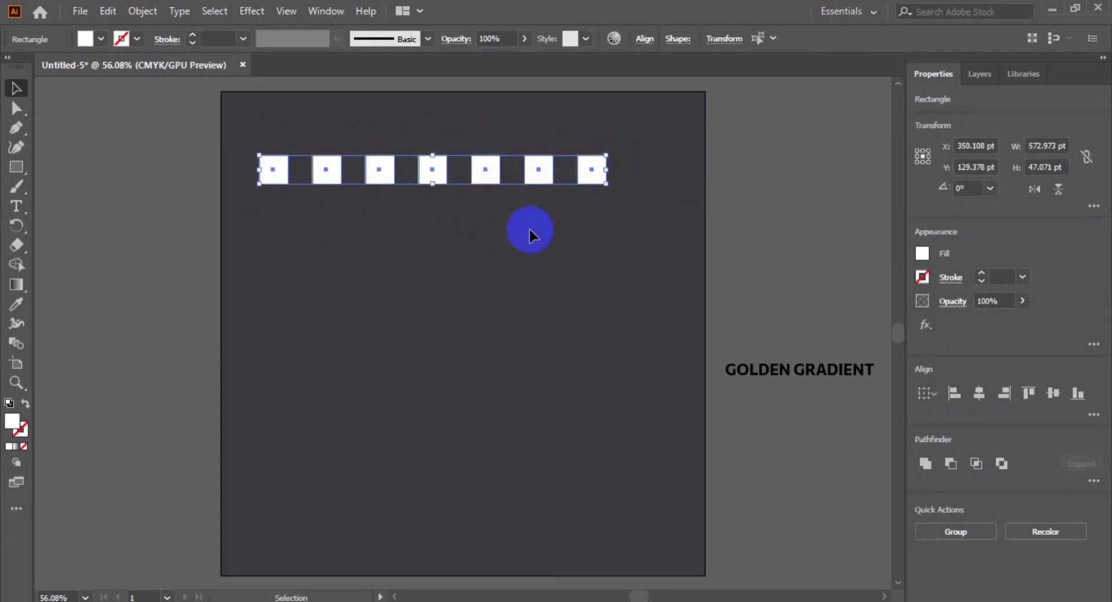
click(530, 227)
Enlarge the squares to 57.507 pt, spreading the row to 700 pt and centring it.
click(261, 163)
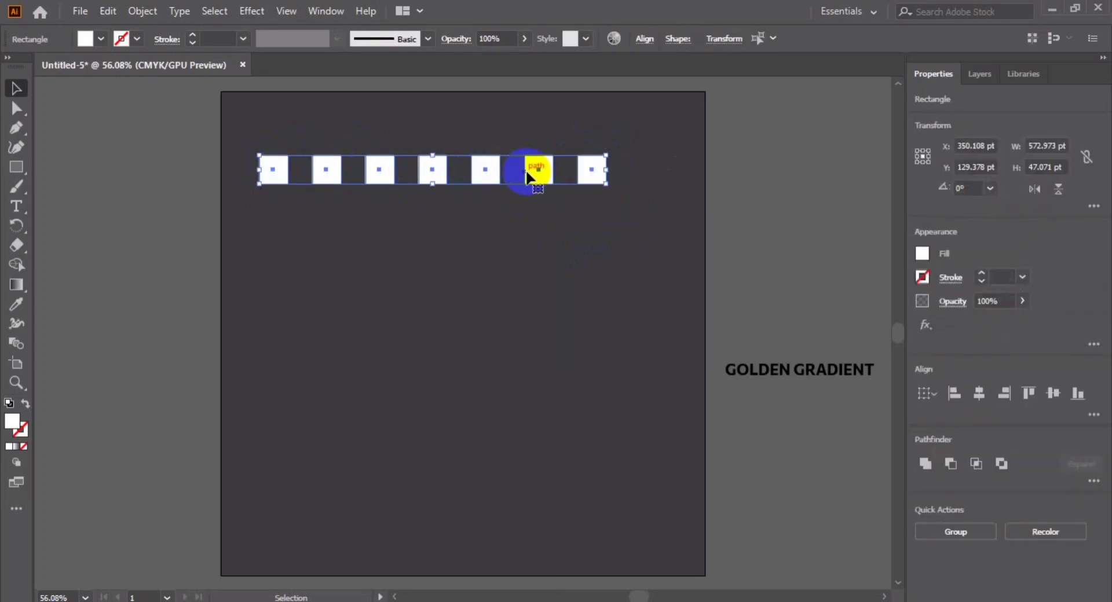
drag(531, 184, 549, 191)
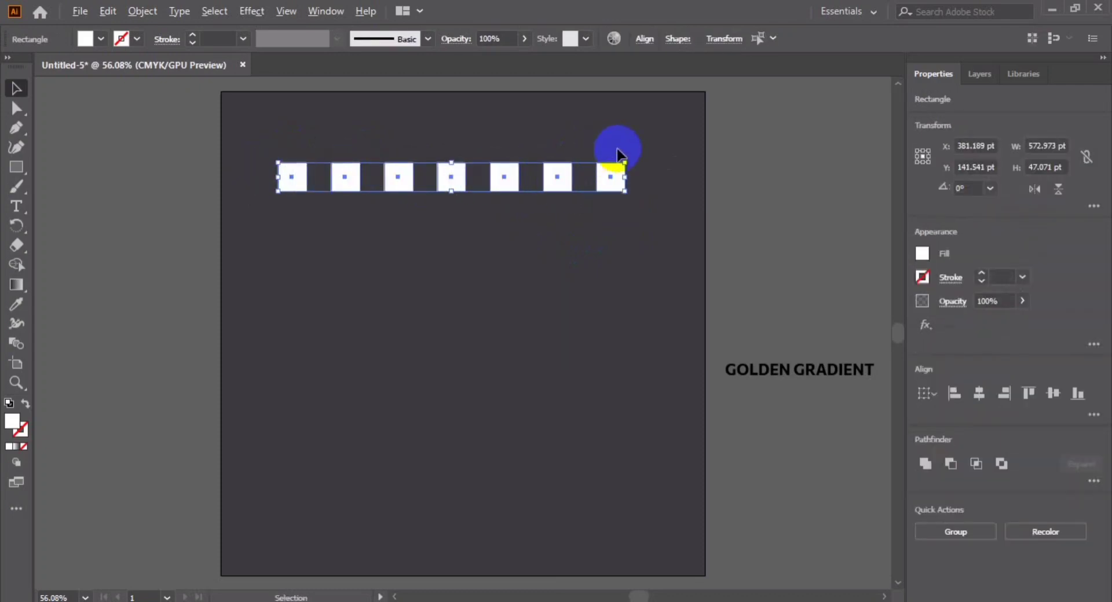
drag(626, 162, 665, 137)
click(517, 198)
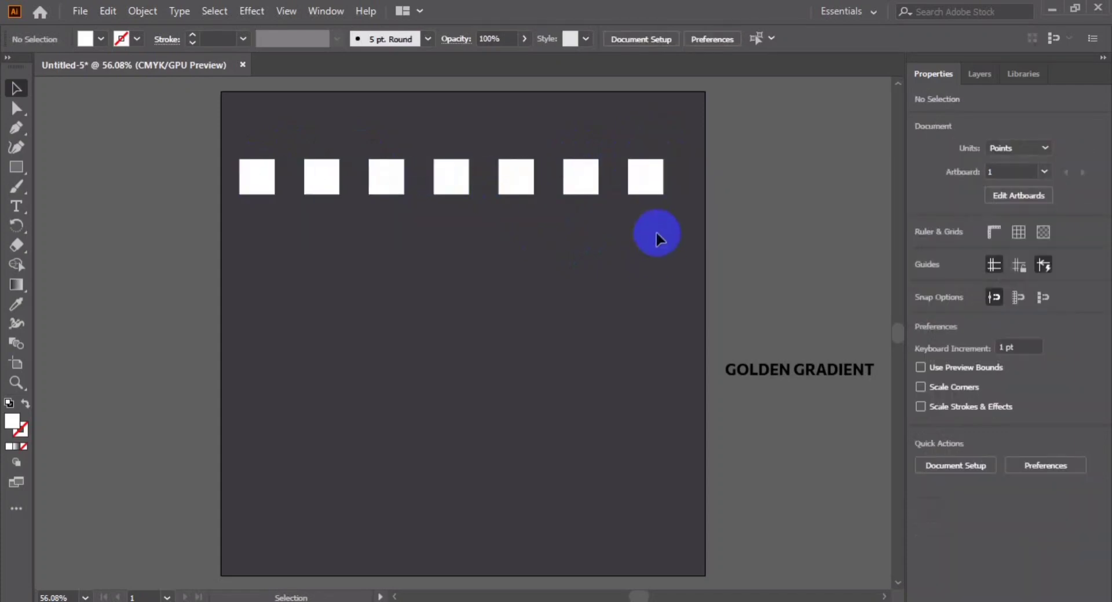
drag(655, 230, 242, 144)
drag(371, 190, 394, 192)
click(371, 271)
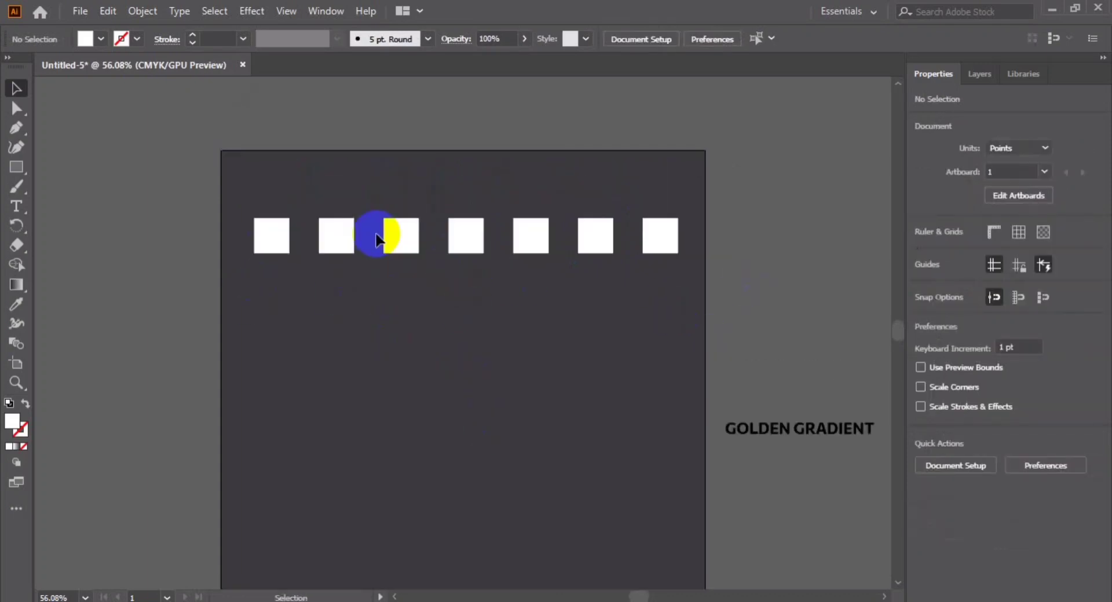
click(276, 185)
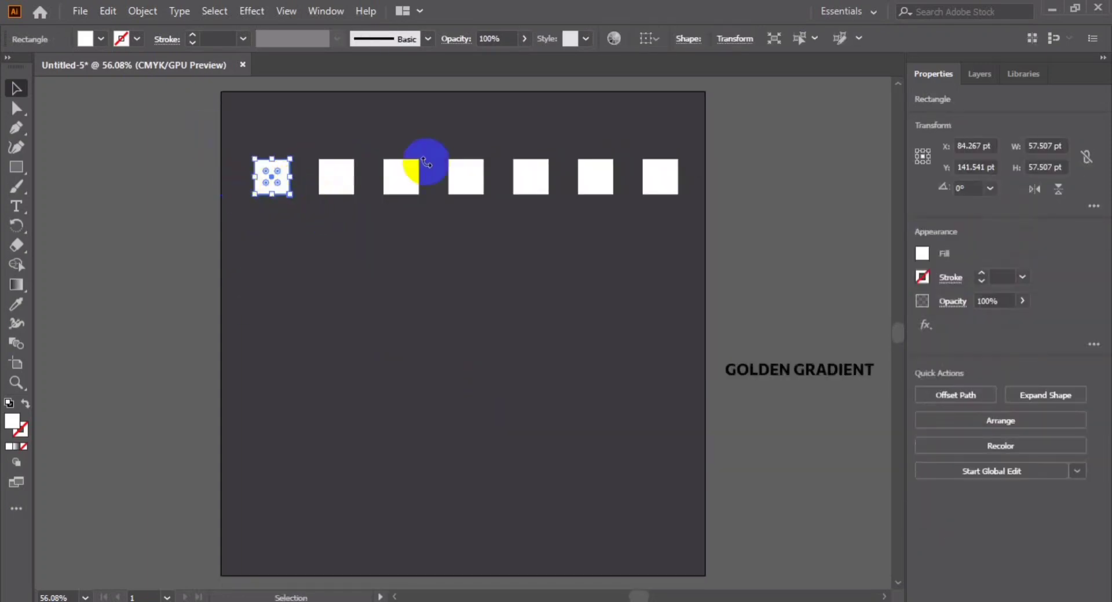
Give the first square a white-to-black linear gradient and dock the Gradient panel beside the squares.
click(17, 284)
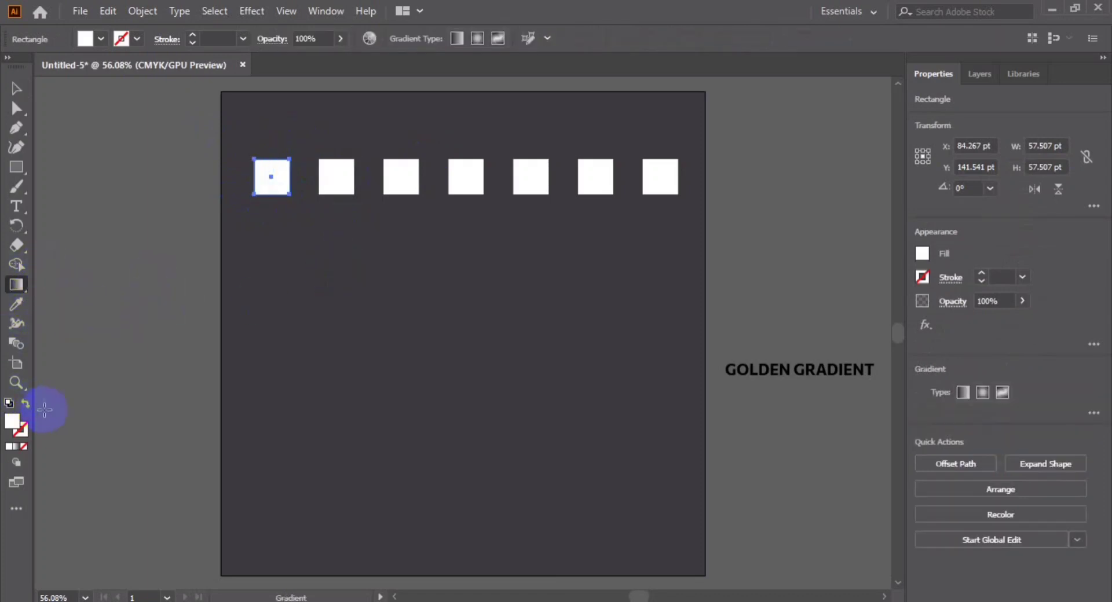
click(16, 447)
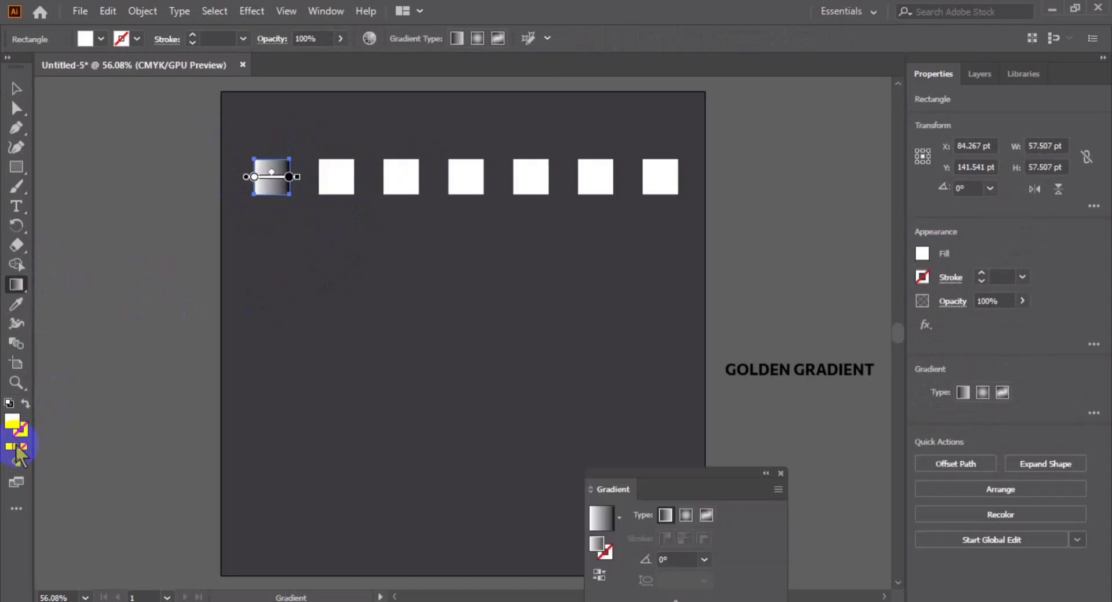
drag(696, 475, 798, 172)
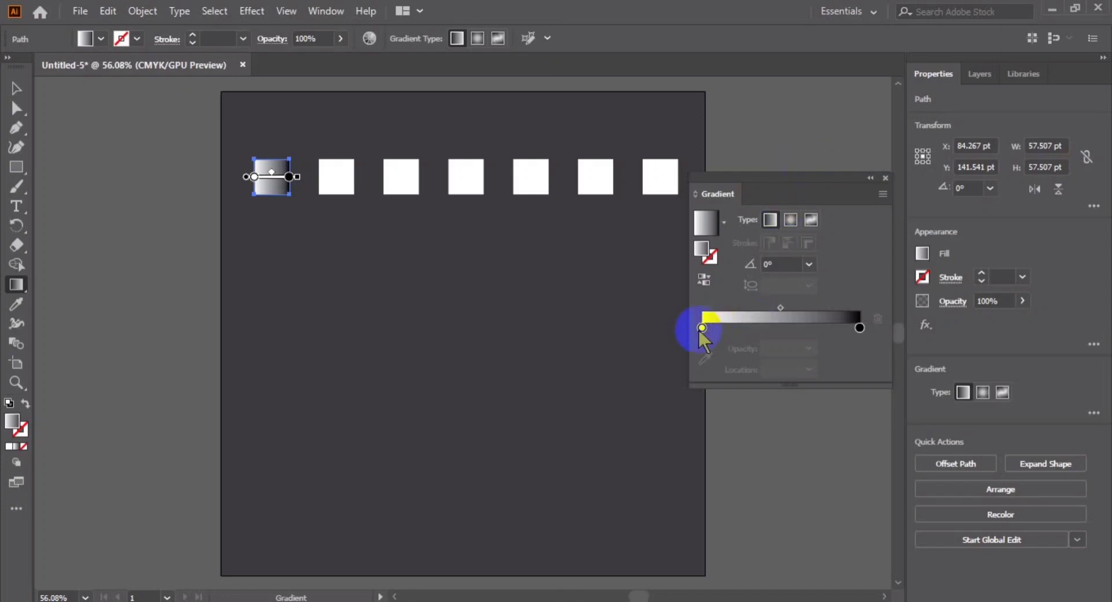
click(881, 194)
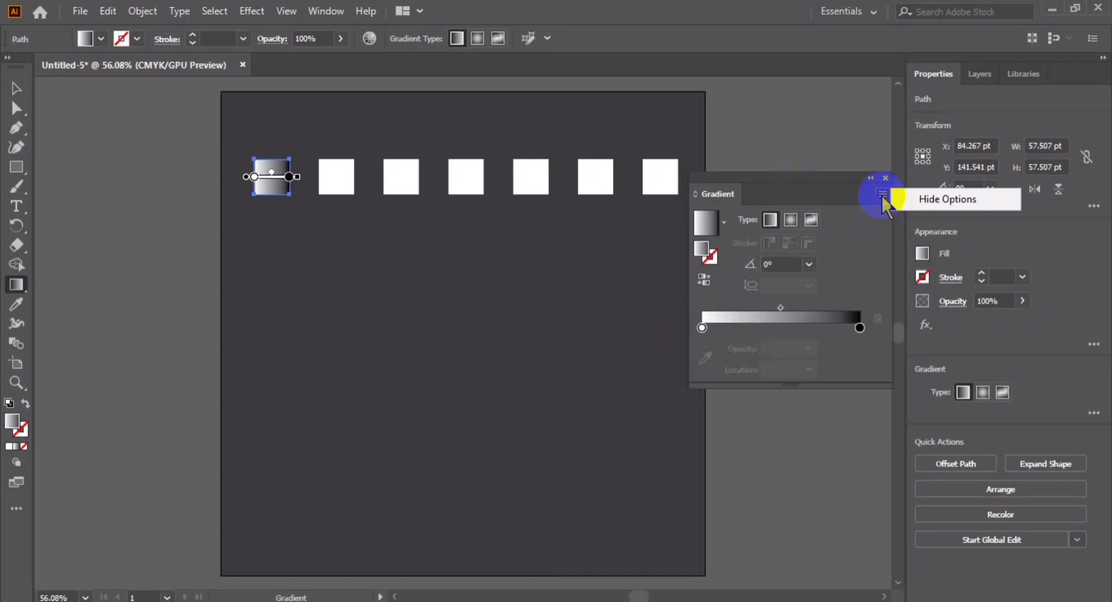
click(743, 186)
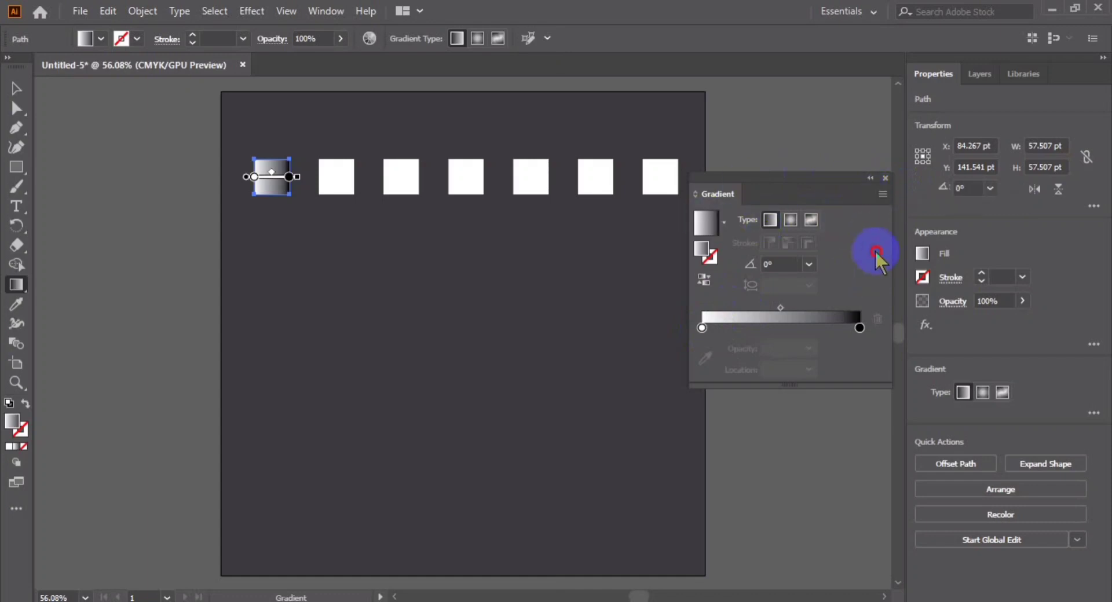
click(700, 328)
click(881, 195)
Try RGB hex a47a1e on the left gradient stop, undo it, and close the Gradient panel.
click(880, 195)
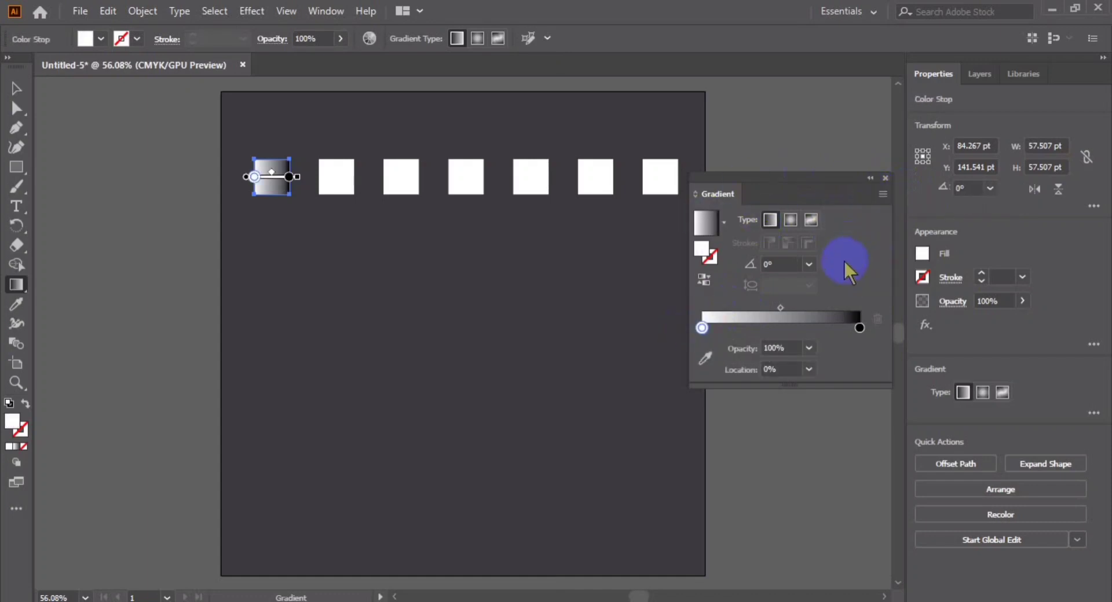
double_click(702, 328)
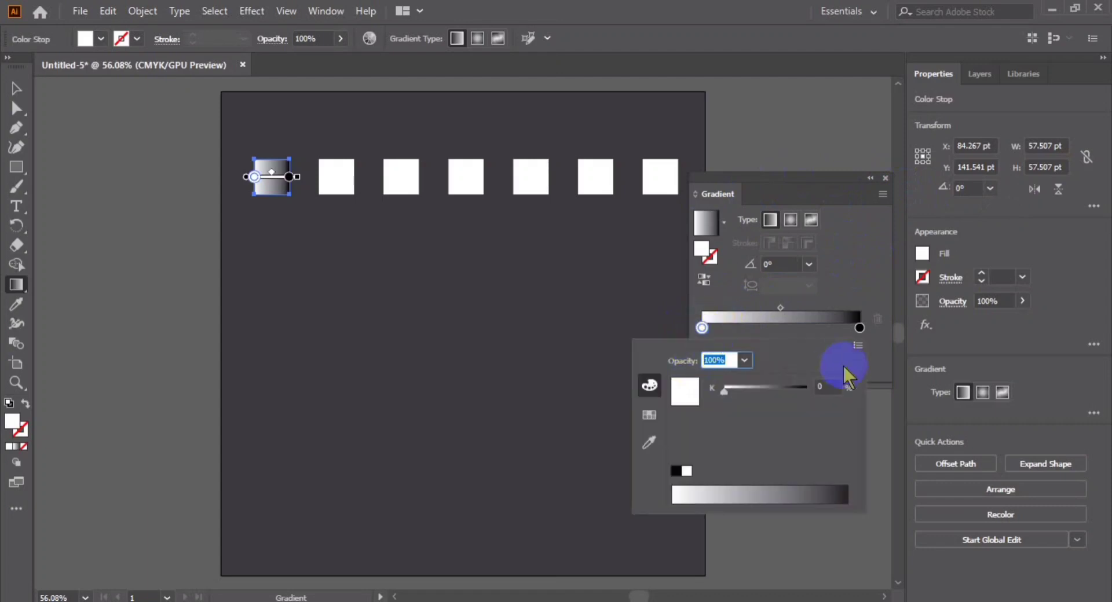
click(856, 346)
click(903, 368)
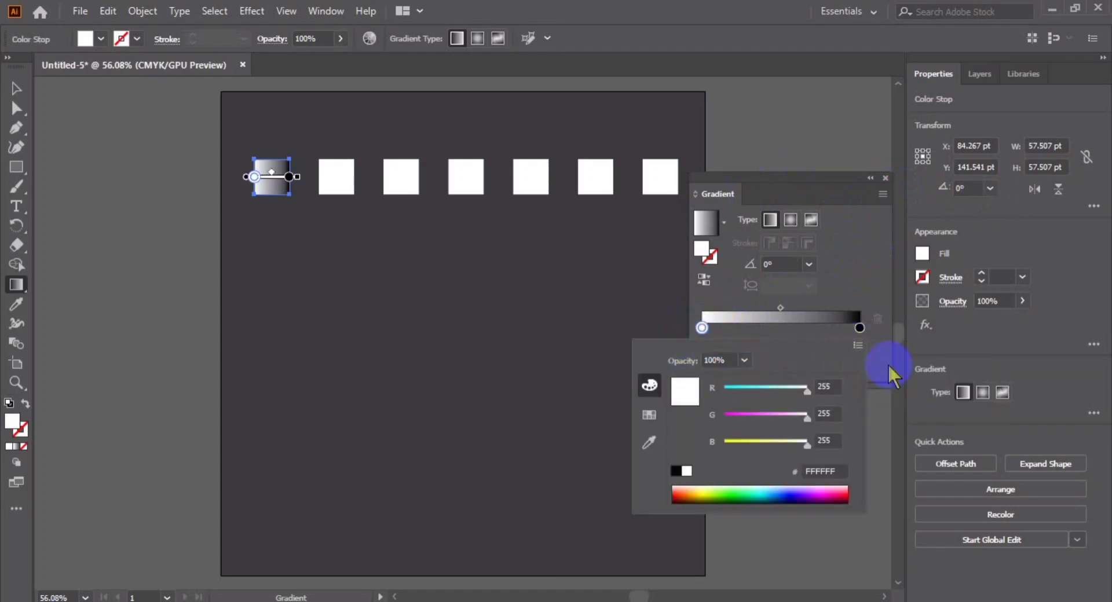
click(840, 469)
text(a47a1e)
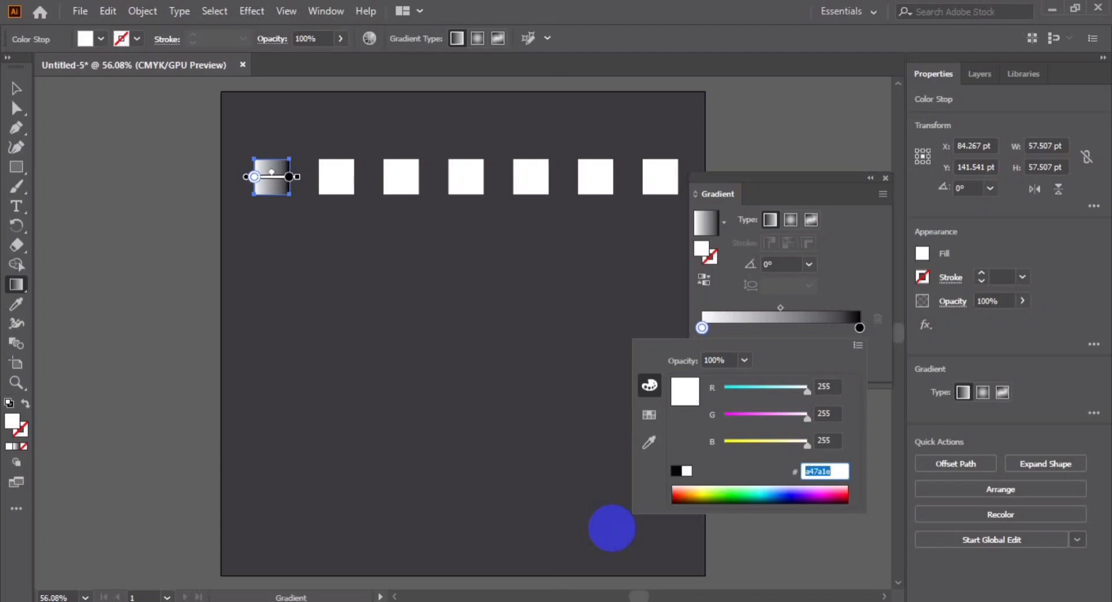
key(Return)
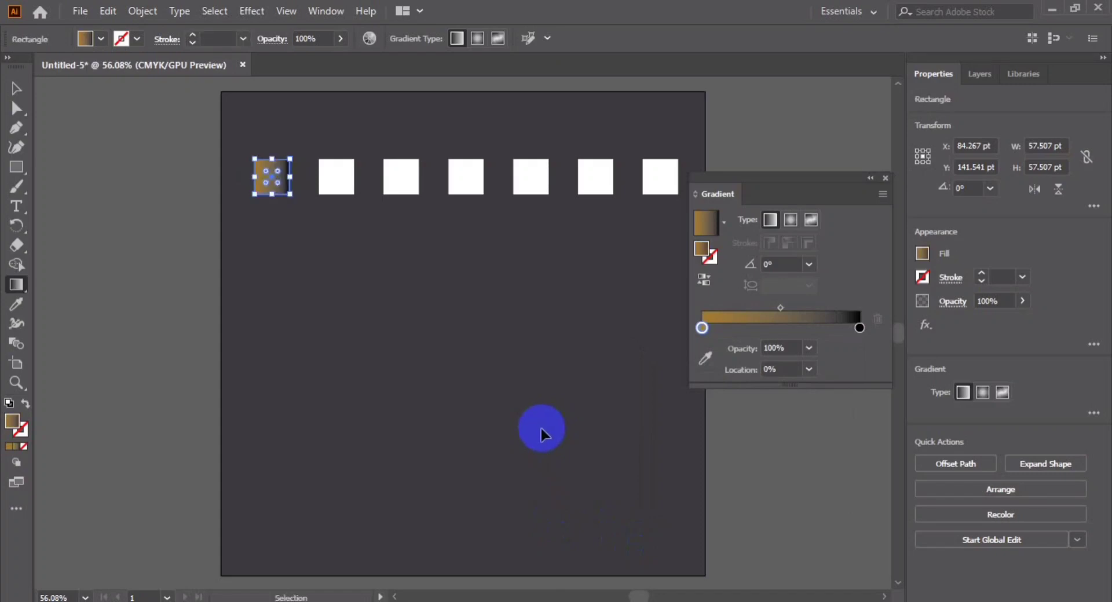
key(ctrl+z)
click(885, 178)
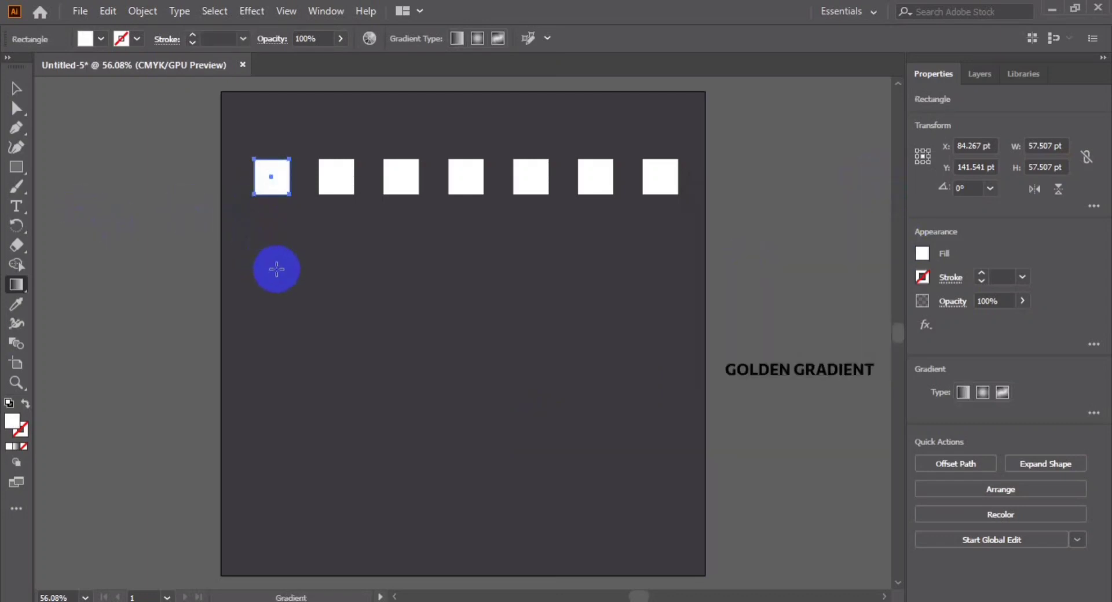
Reselect the first square after briefly opening and closing the fill swatches.
click(16, 88)
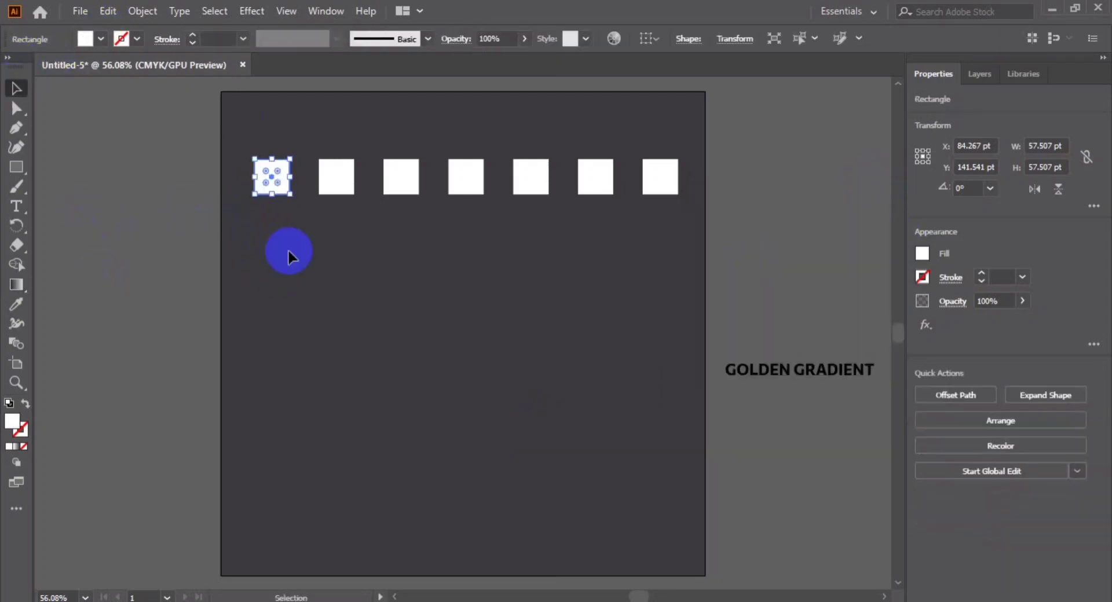
click(140, 229)
click(270, 204)
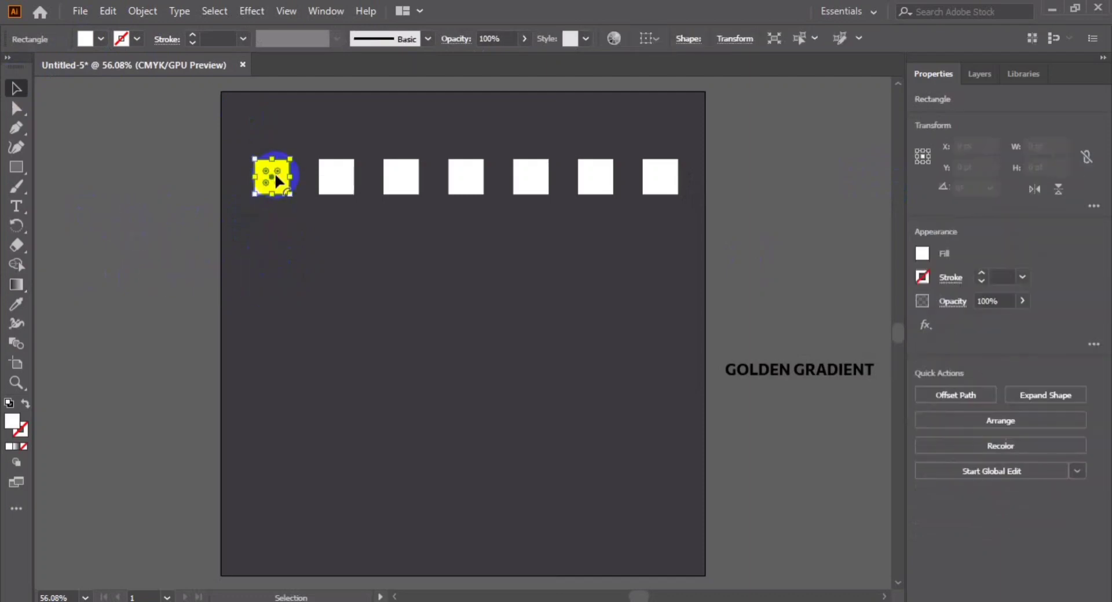
click(145, 231)
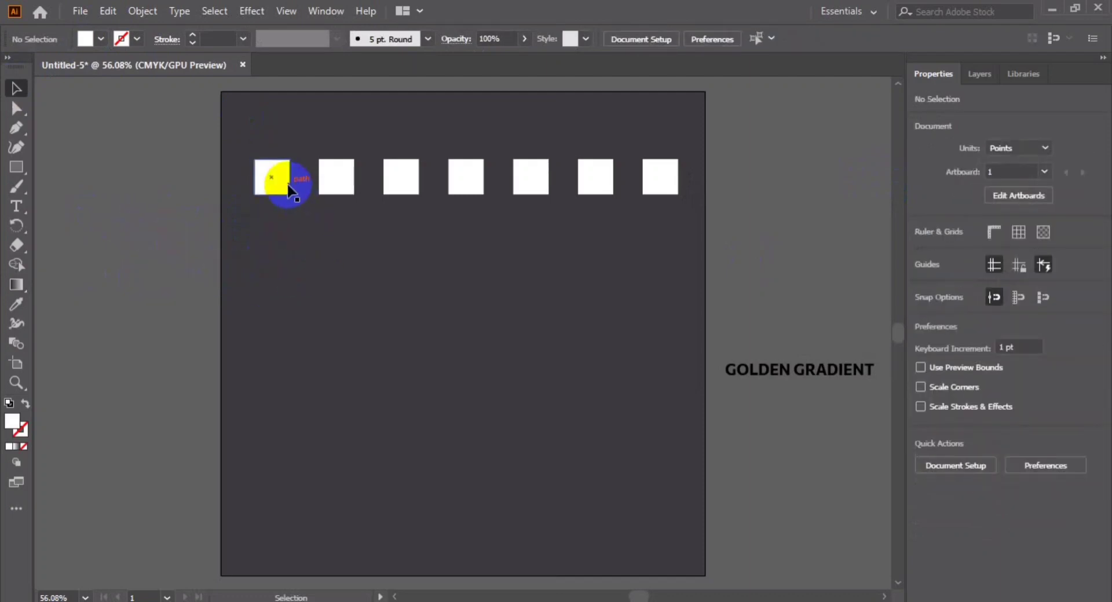
click(287, 187)
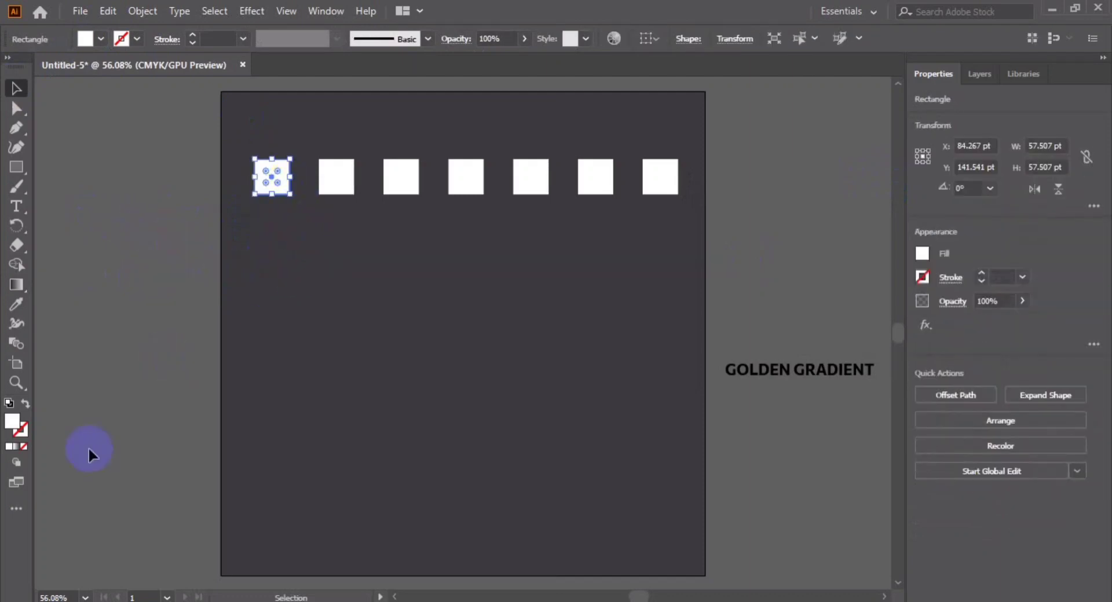
click(101, 39)
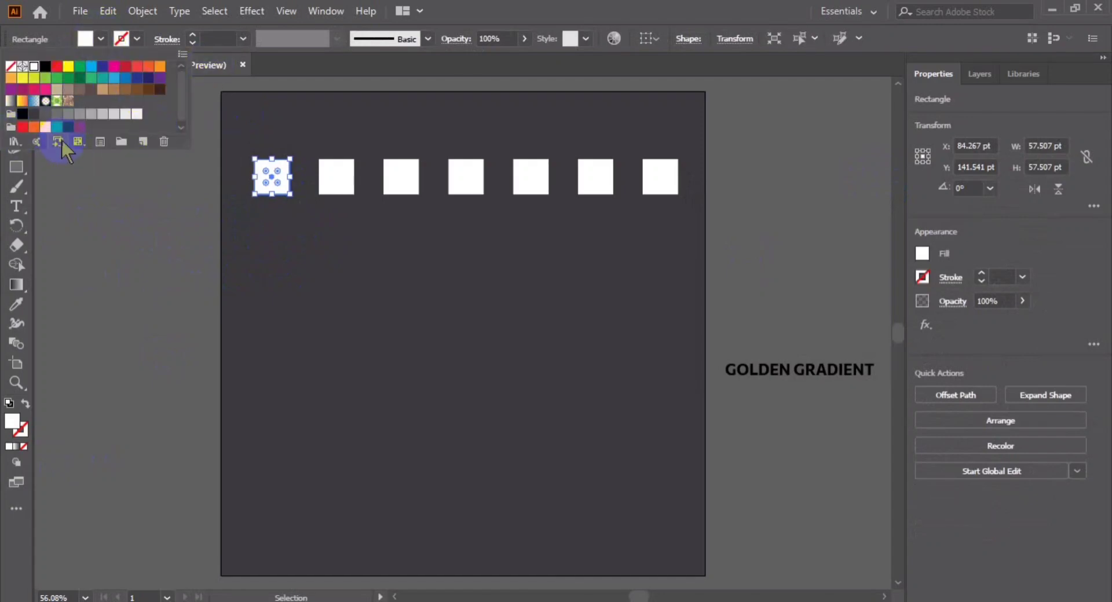
click(114, 227)
click(268, 200)
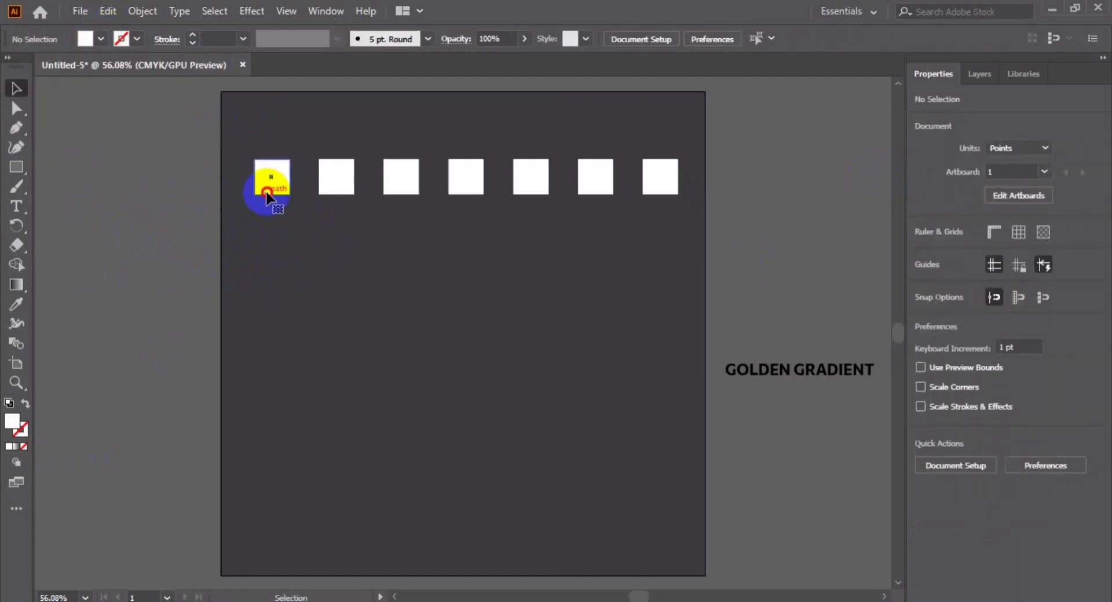
click(270, 188)
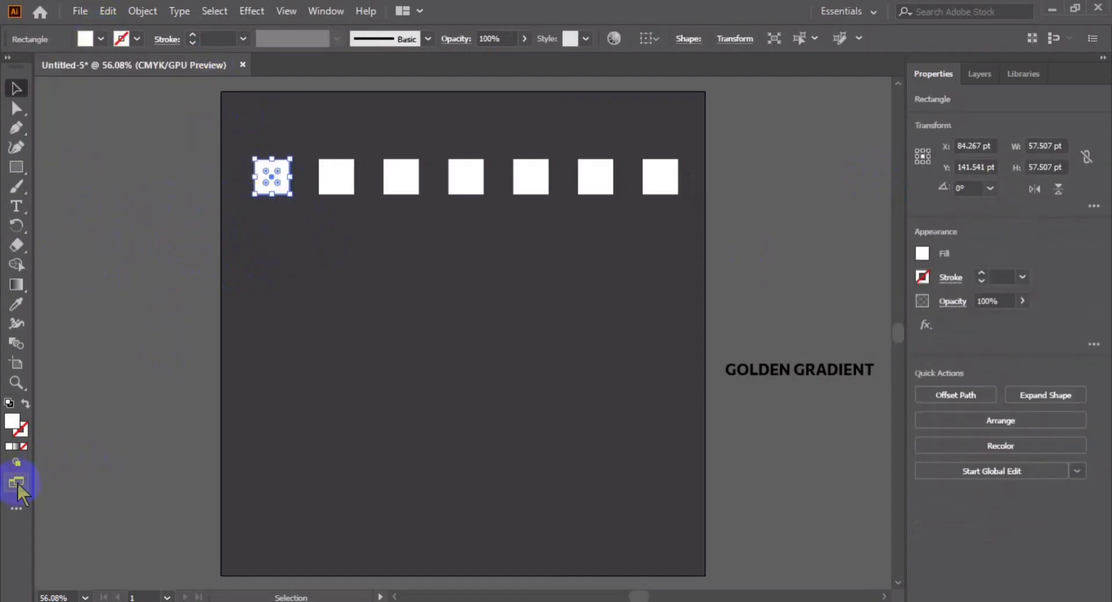
Set the square's fill to gold hex a47a1e in the Color Picker.
double_click(13, 429)
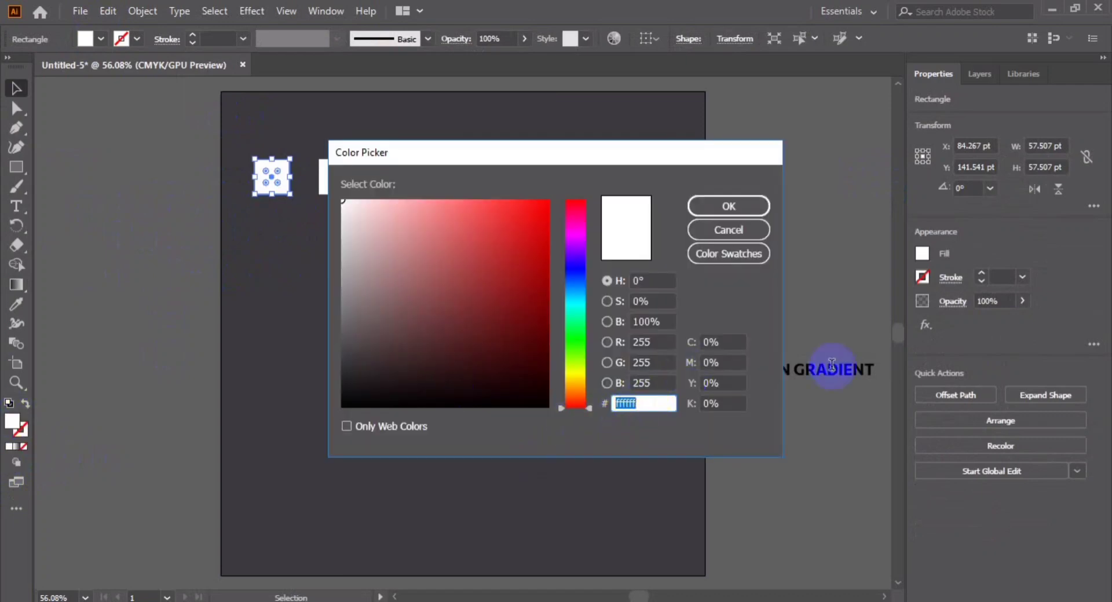
click(646, 405)
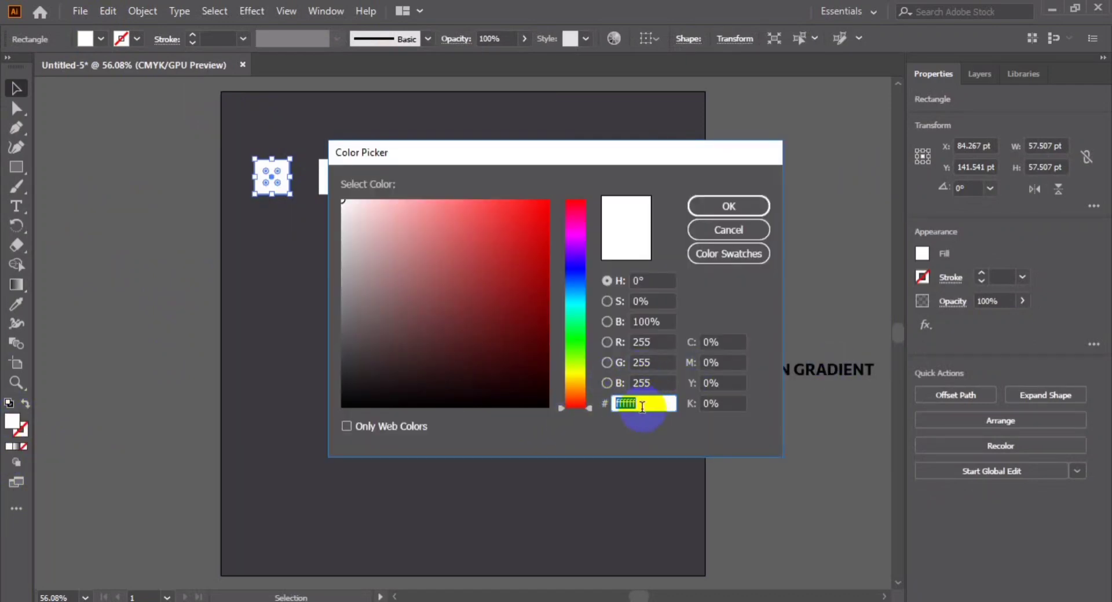
text(a47a1e)
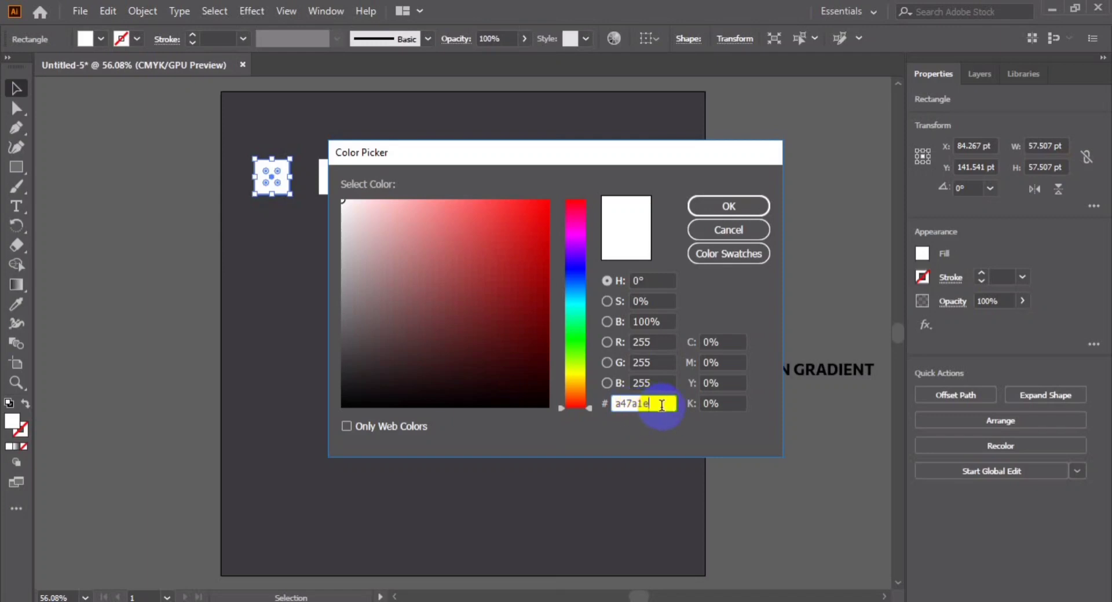
click(724, 205)
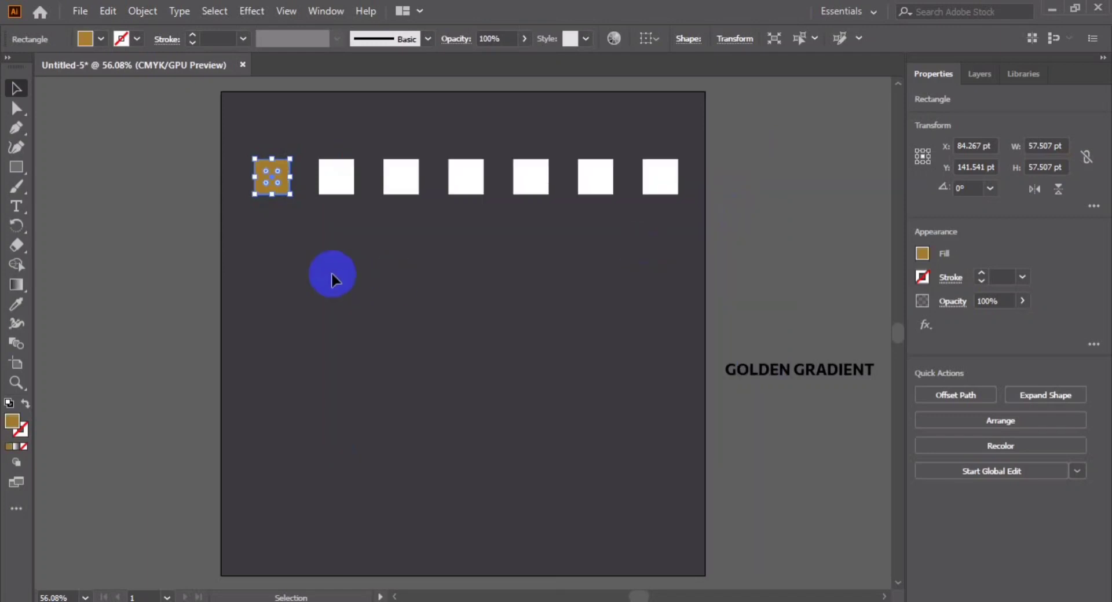
click(332, 276)
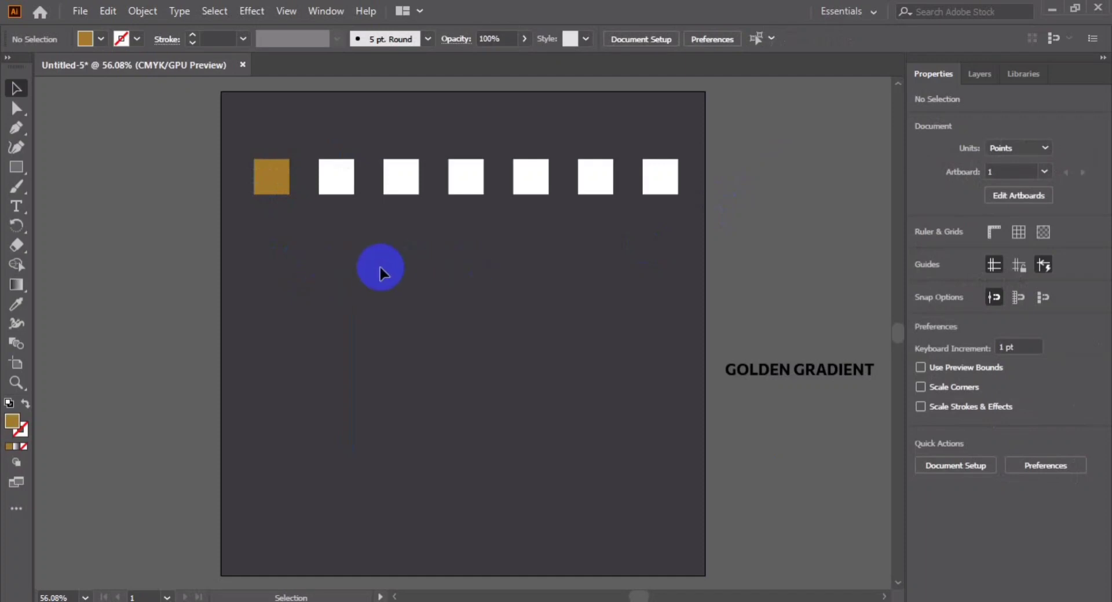
Type the label 'a47a1e' below the gold square and make its text white.
click(334, 184)
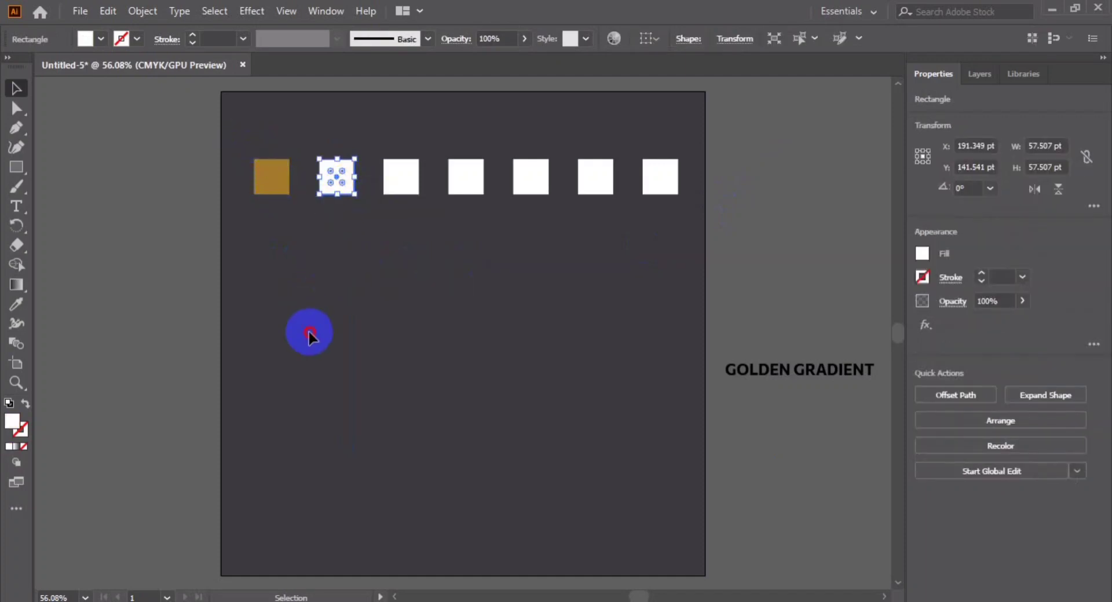
click(310, 332)
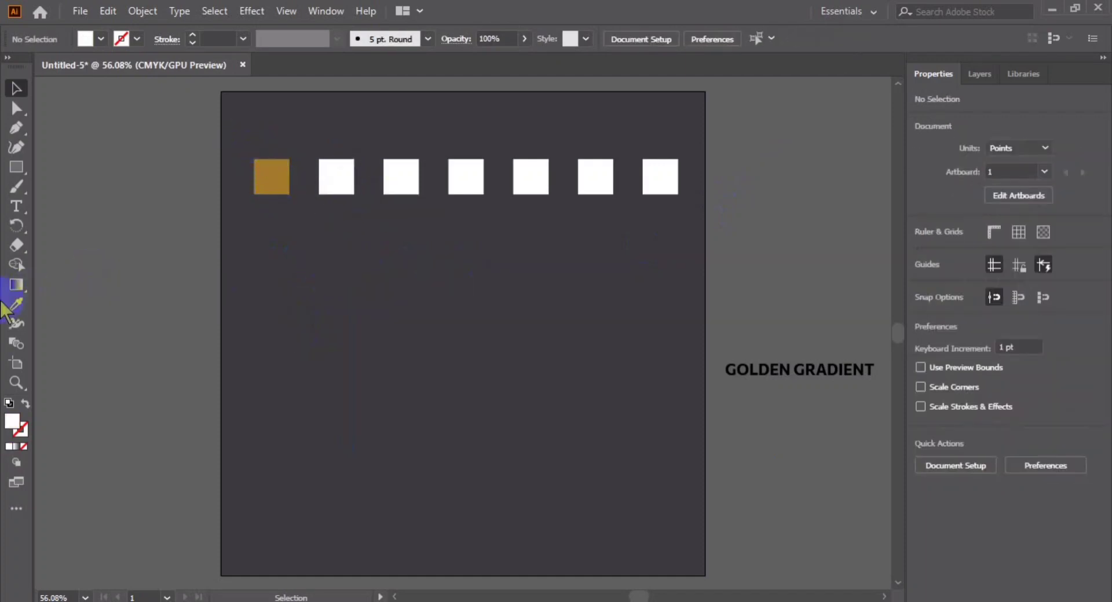
click(15, 207)
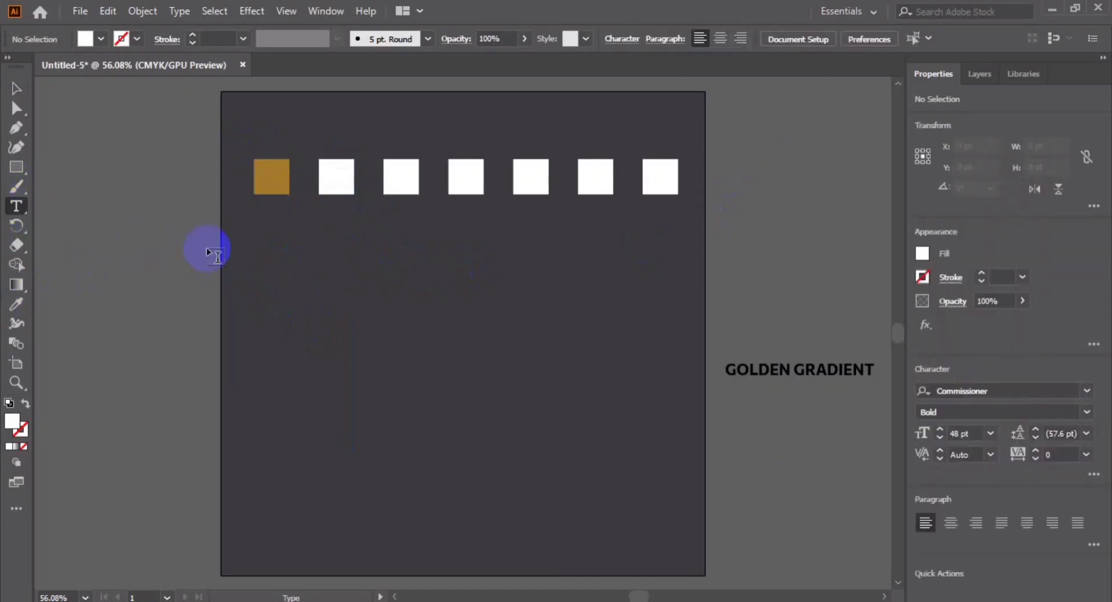
click(269, 252)
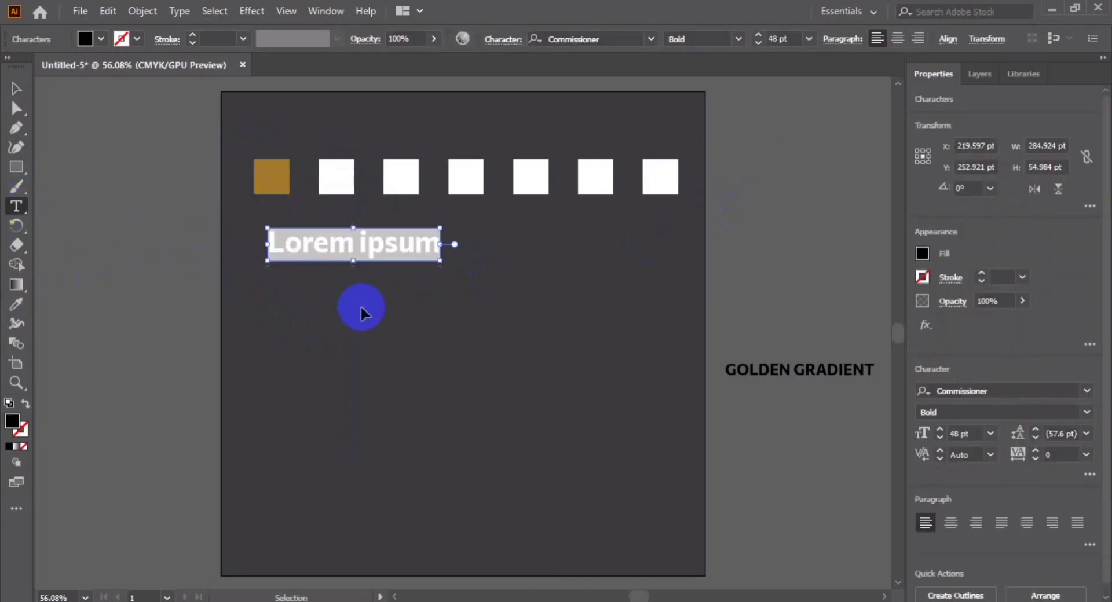
text(a47a1e)
key(ctrl+a)
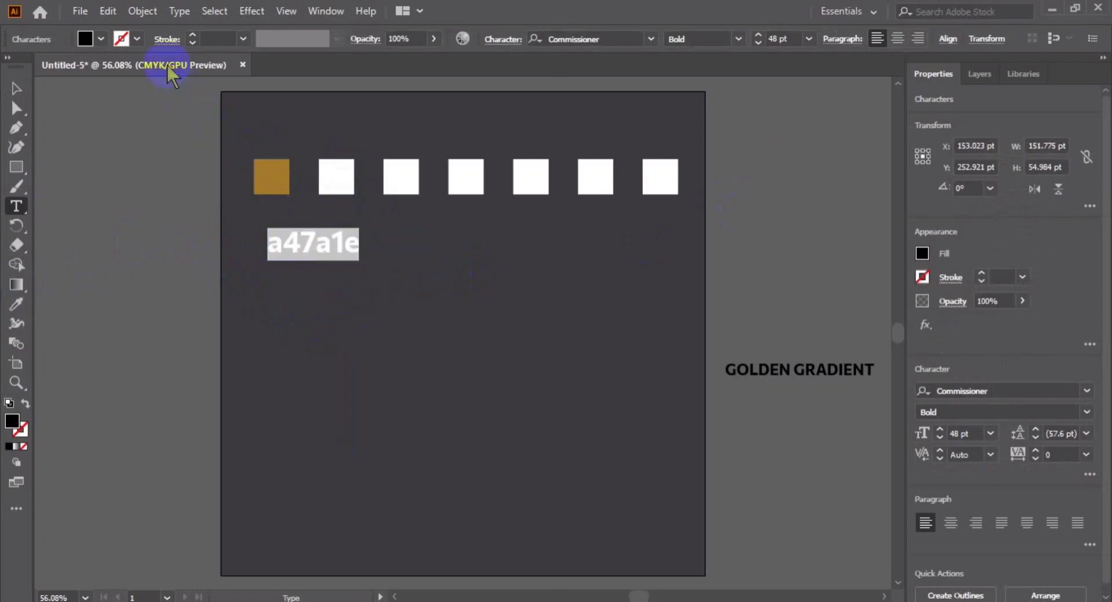
click(100, 39)
click(33, 68)
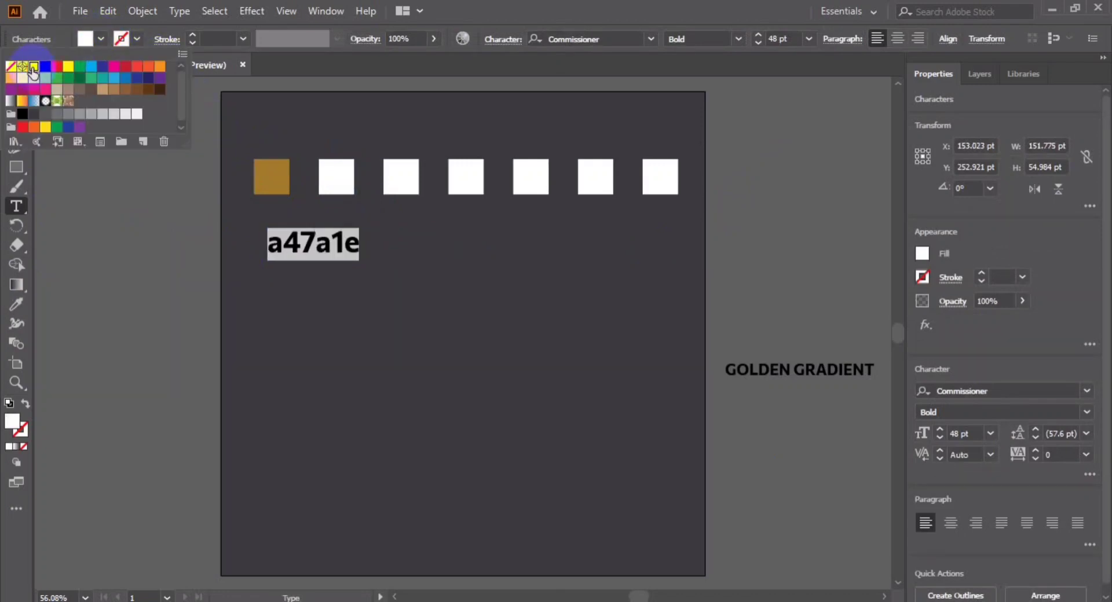
click(288, 307)
Scale the a47a1e label down to a small size.
click(360, 281)
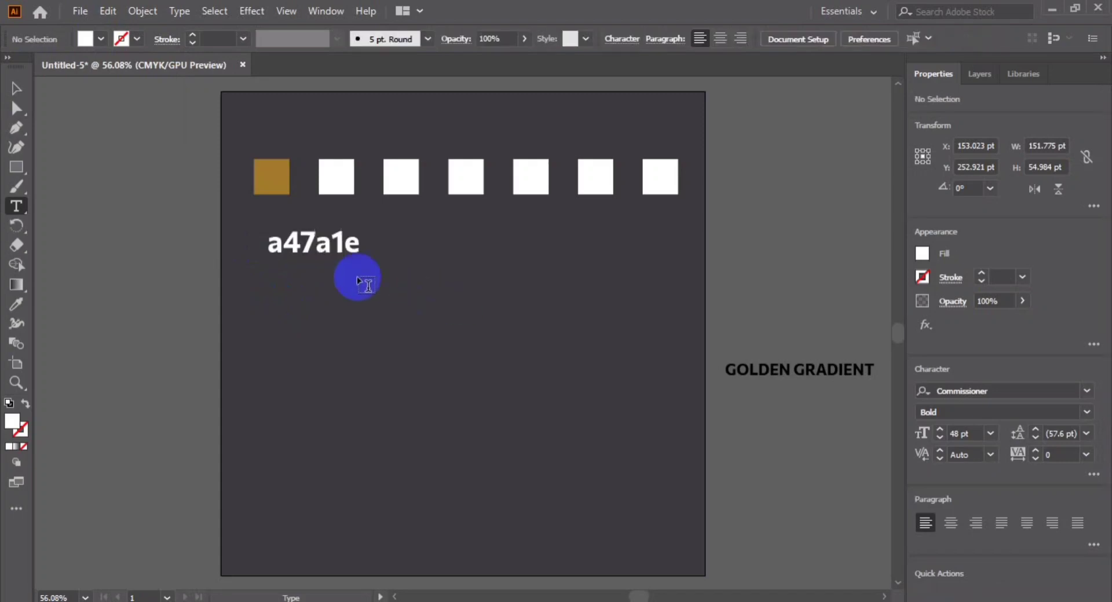
click(18, 88)
click(307, 249)
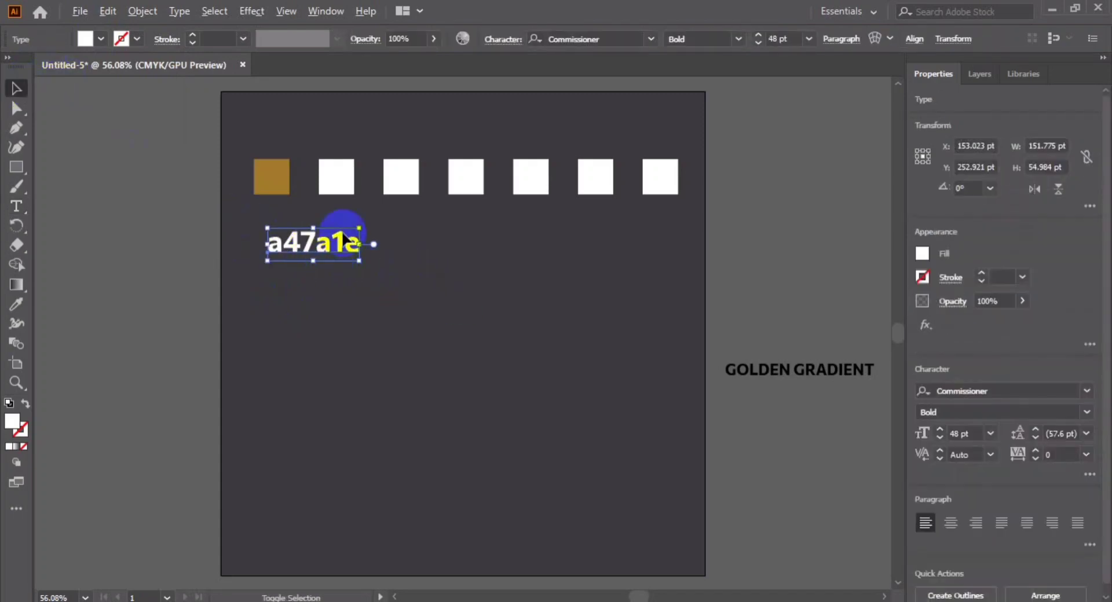
mouse_move(359, 228)
mouse_down()
mouse_move(281, 228)
mouse_move(291, 220)
mouse_up()
click(447, 269)
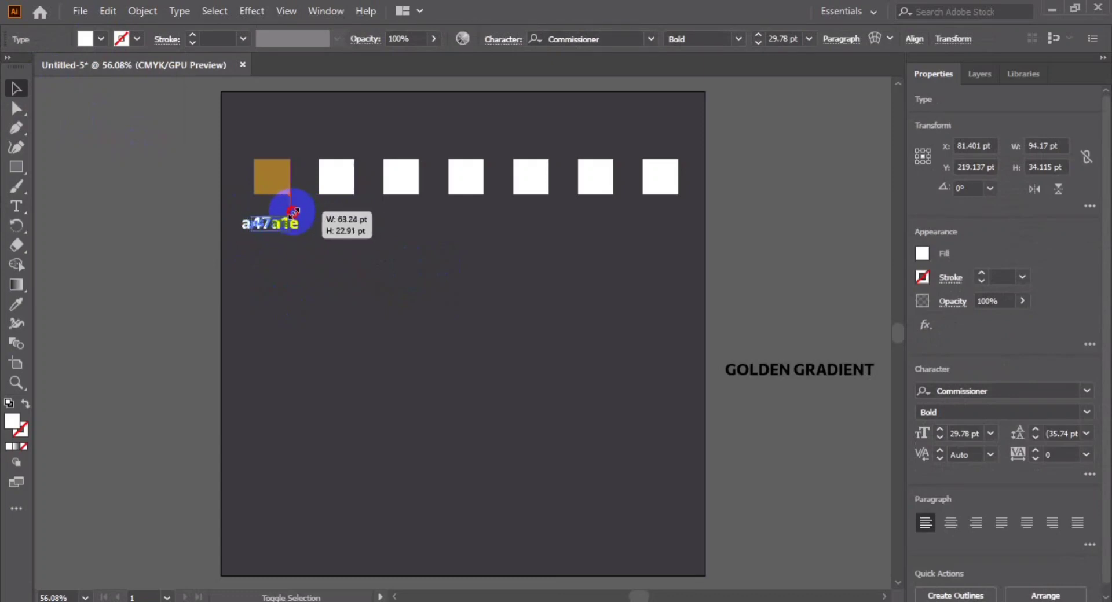
click(284, 244)
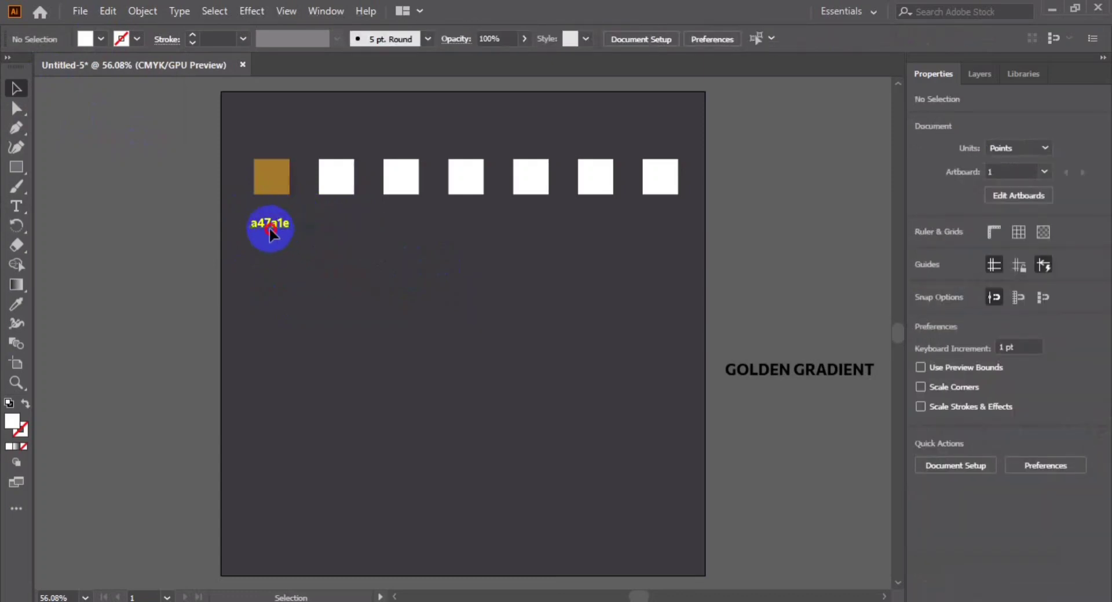
Move the label up under the gold square, set it to 18 pt, and shift it right.
drag(270, 225, 271, 213)
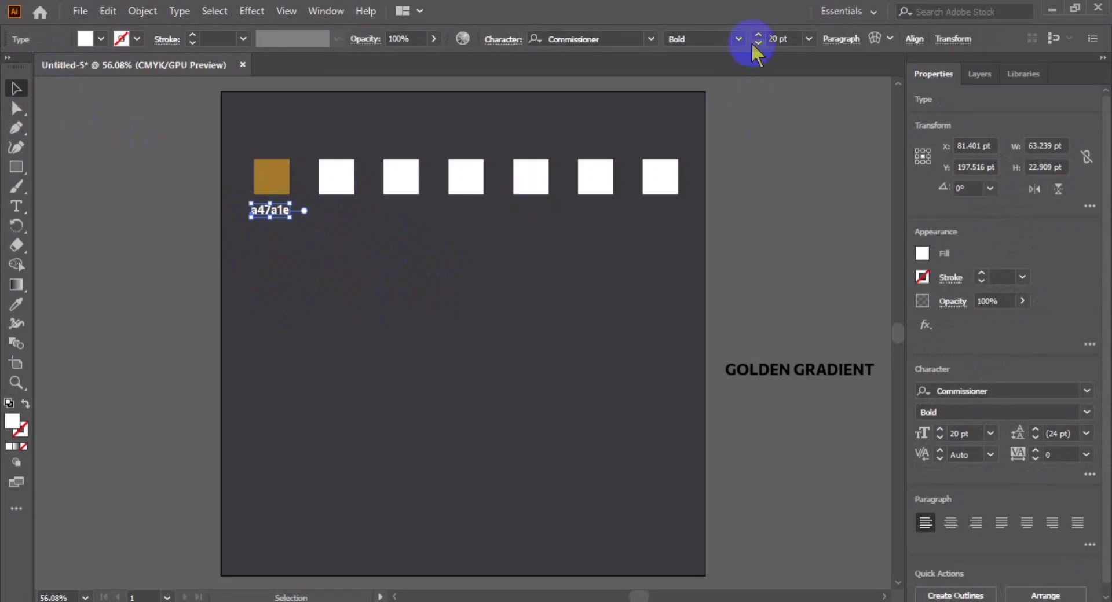
click(808, 39)
click(829, 222)
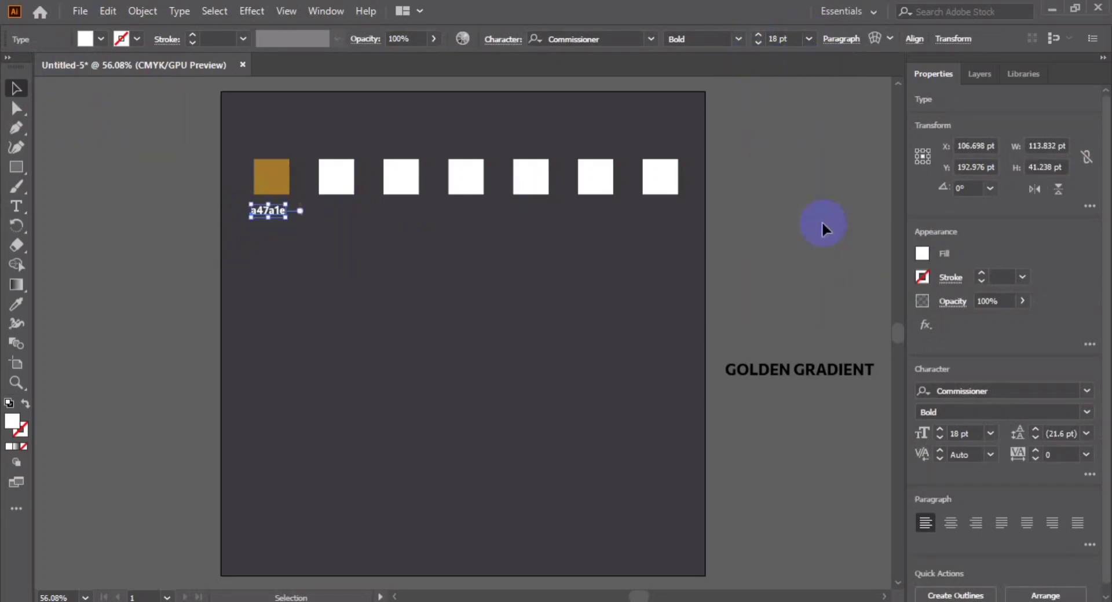
click(335, 267)
drag(259, 214, 266, 211)
click(314, 371)
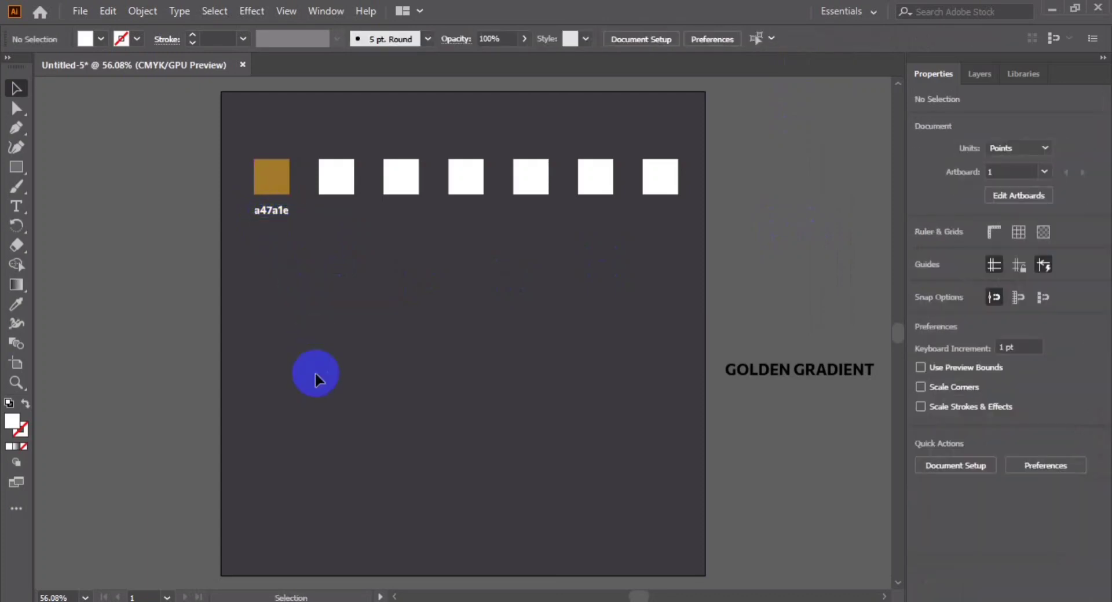
Change the a47a1e label's font size to 16 pt.
click(258, 219)
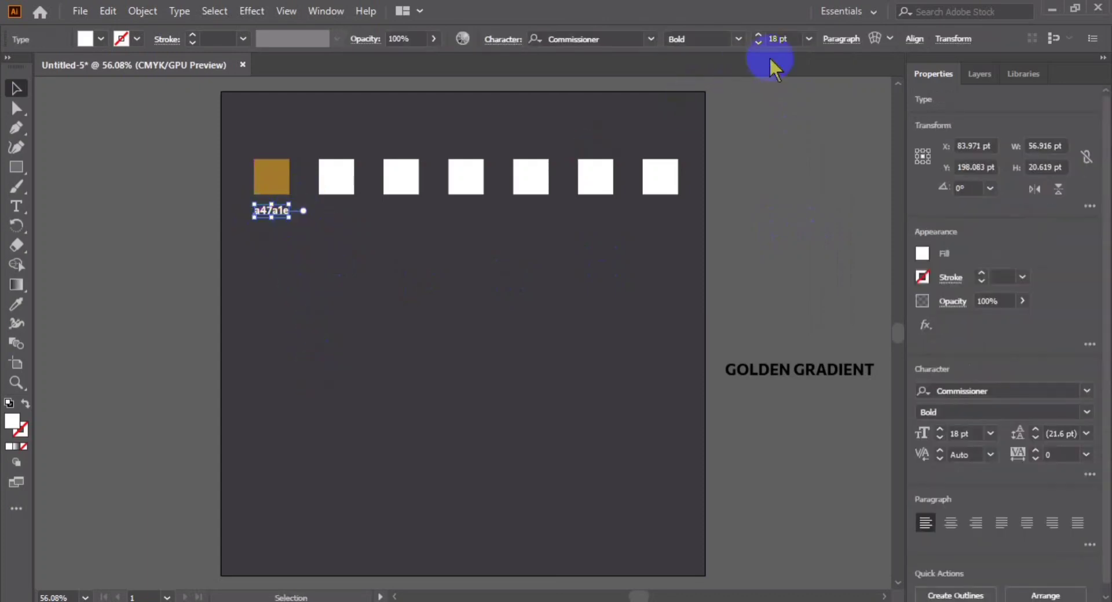
click(792, 38)
click(809, 38)
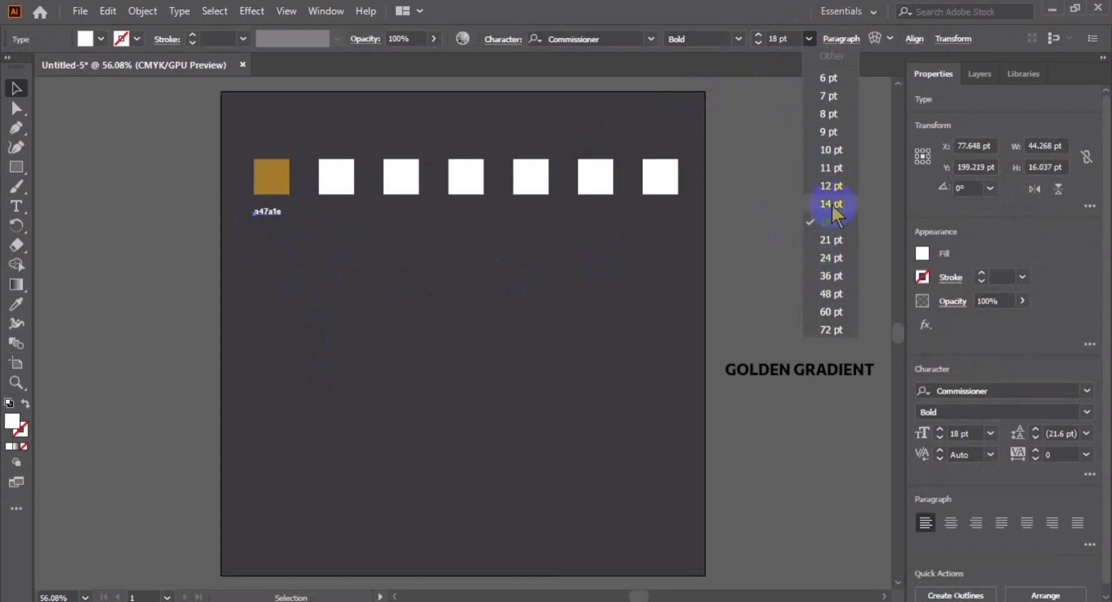
click(808, 39)
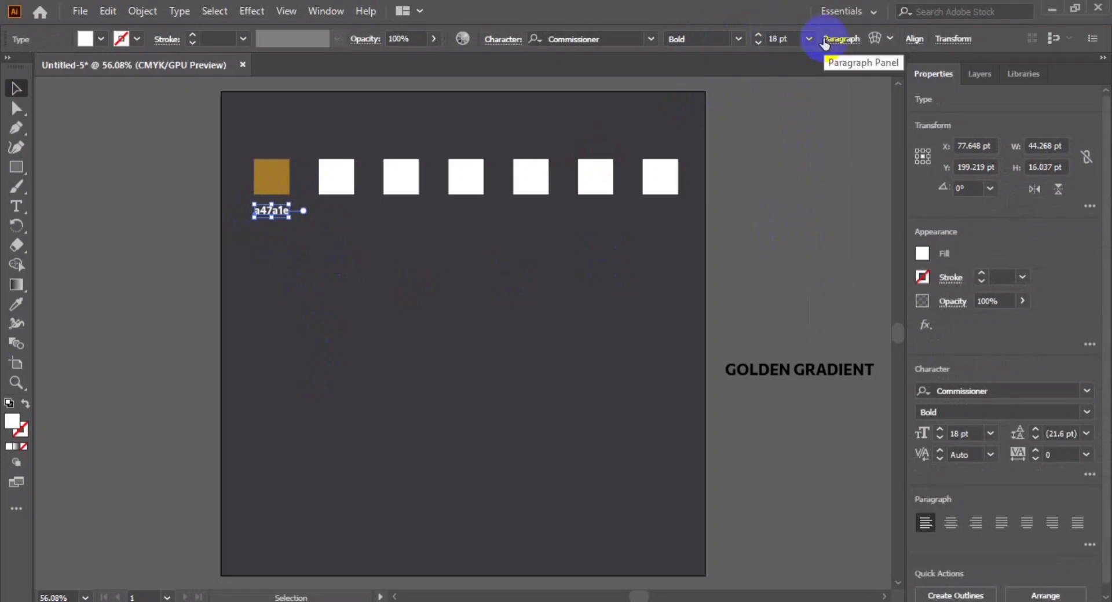
click(778, 38)
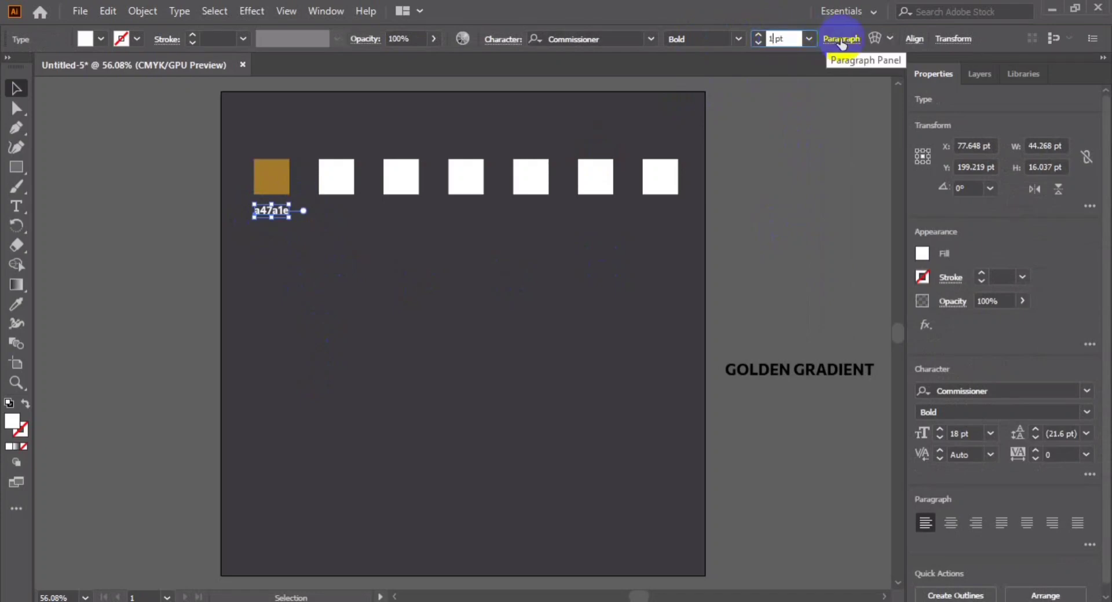
text(6)
key(Return)
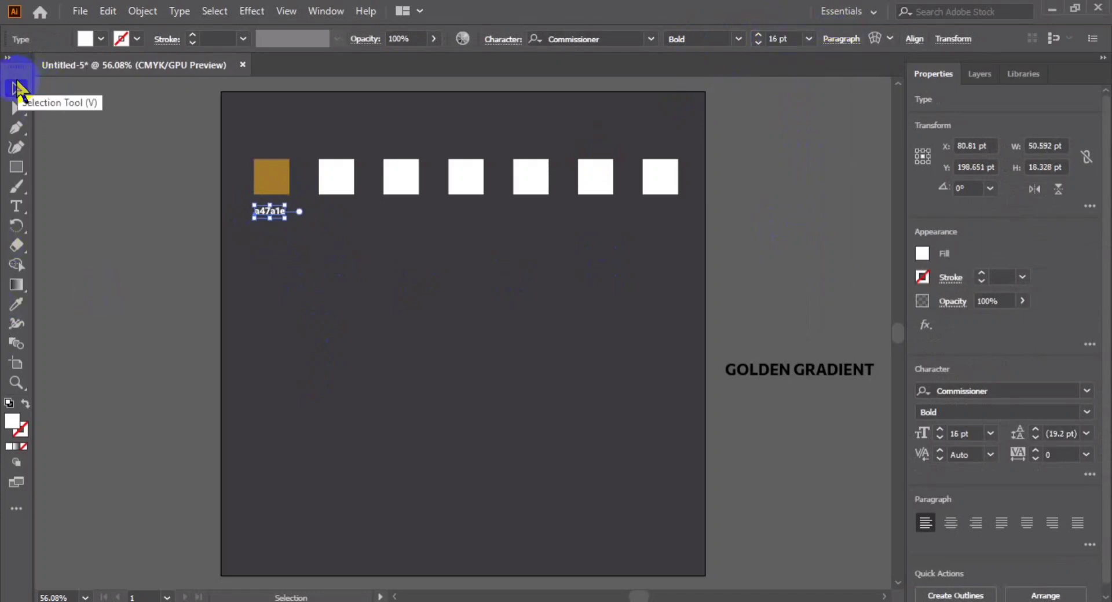
click(293, 255)
Nudge the a47a1e label slightly left beneath the first square.
click(275, 219)
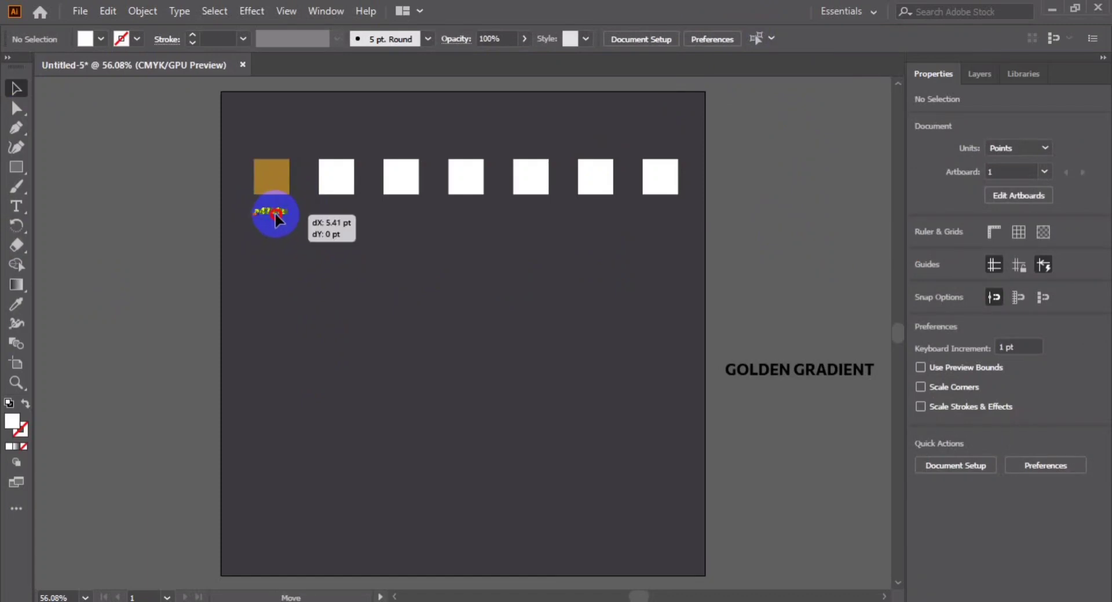
click(458, 413)
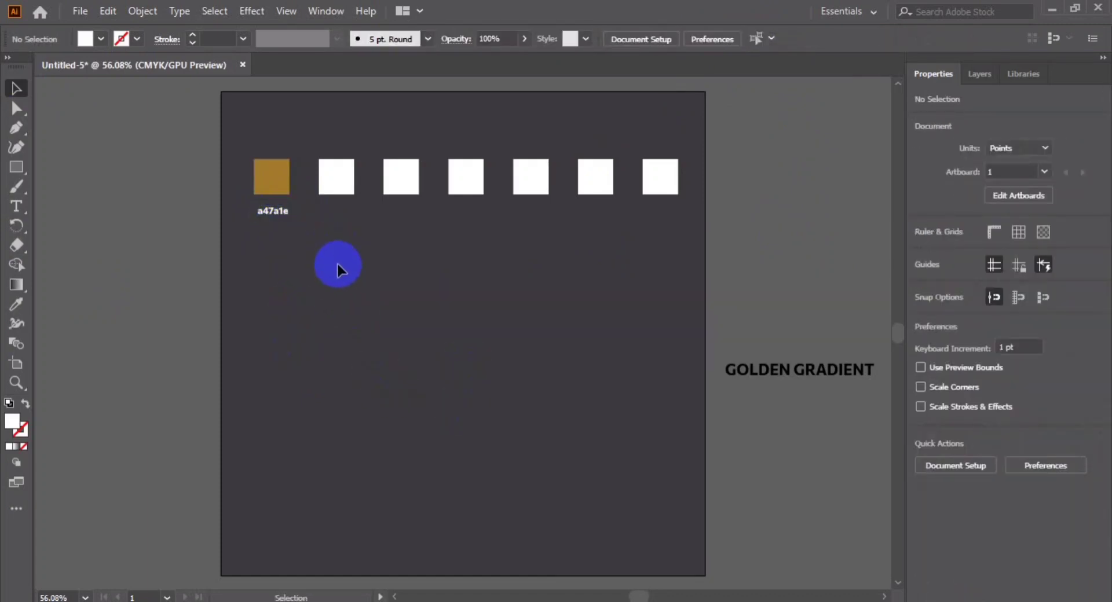
click(276, 217)
key(Left)
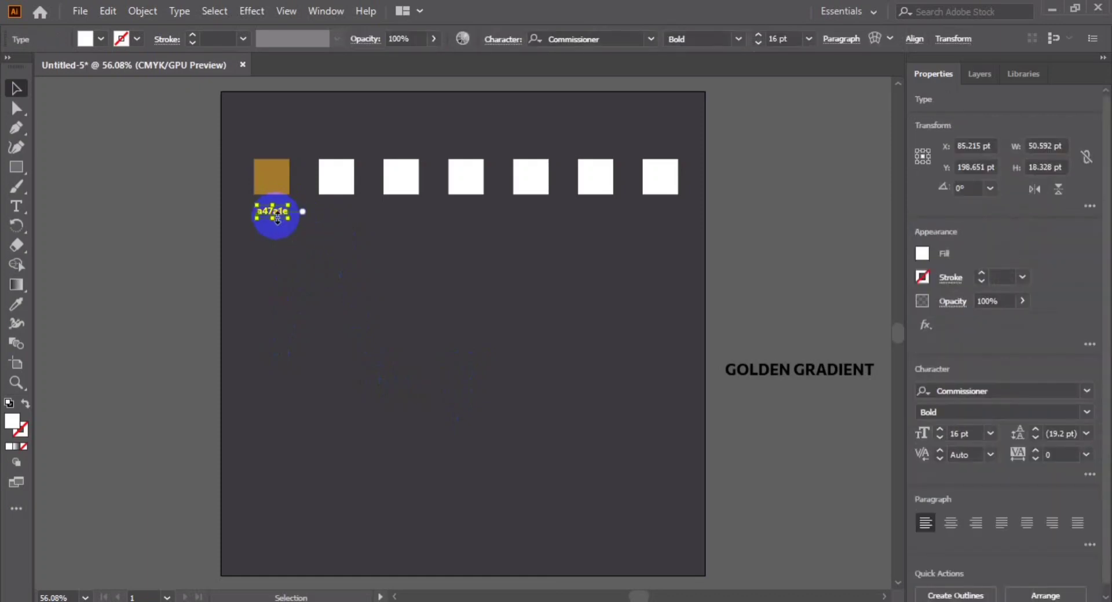
click(322, 277)
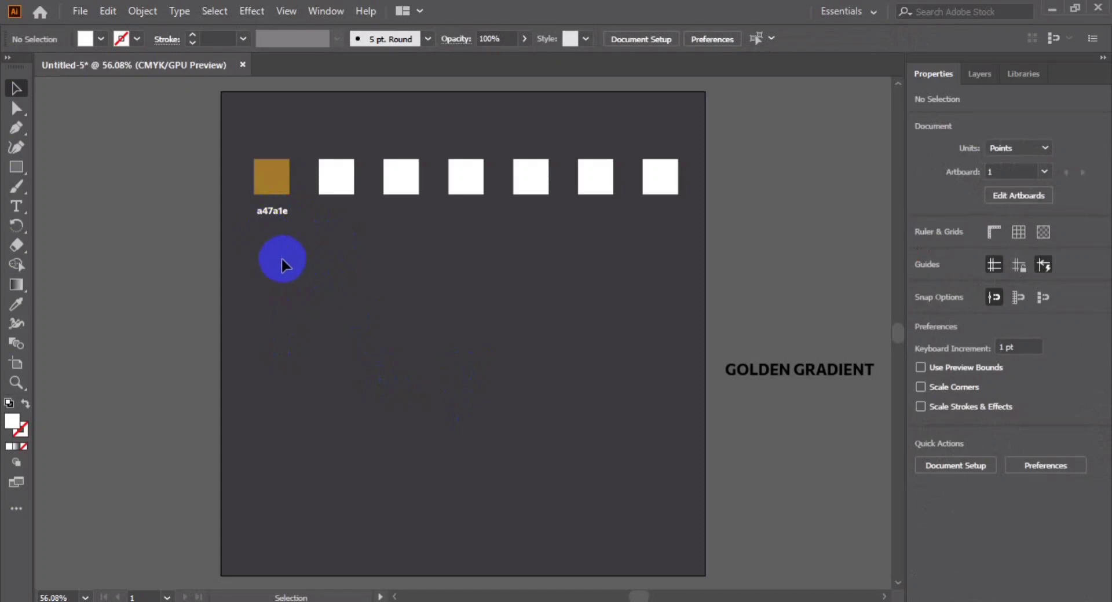
Duplicate the a47a1e label under the second square and repeat it across the remaining squares.
click(269, 212)
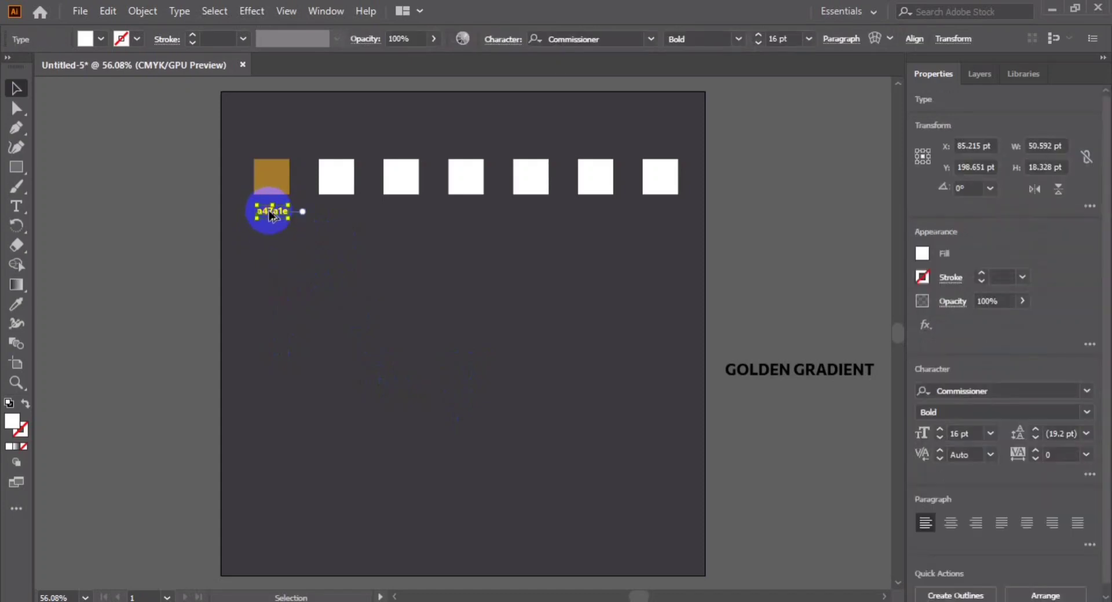
drag(269, 213, 335, 217)
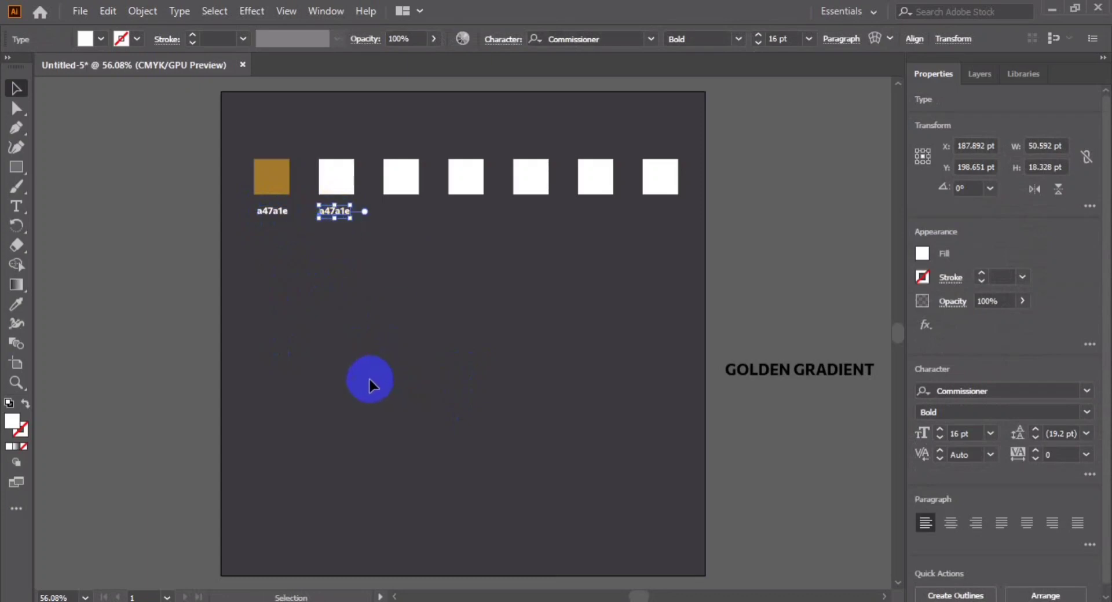
key(ctrl+d)
key(ctrl+d)
key(ctrl+d)
key(ctrl+d)
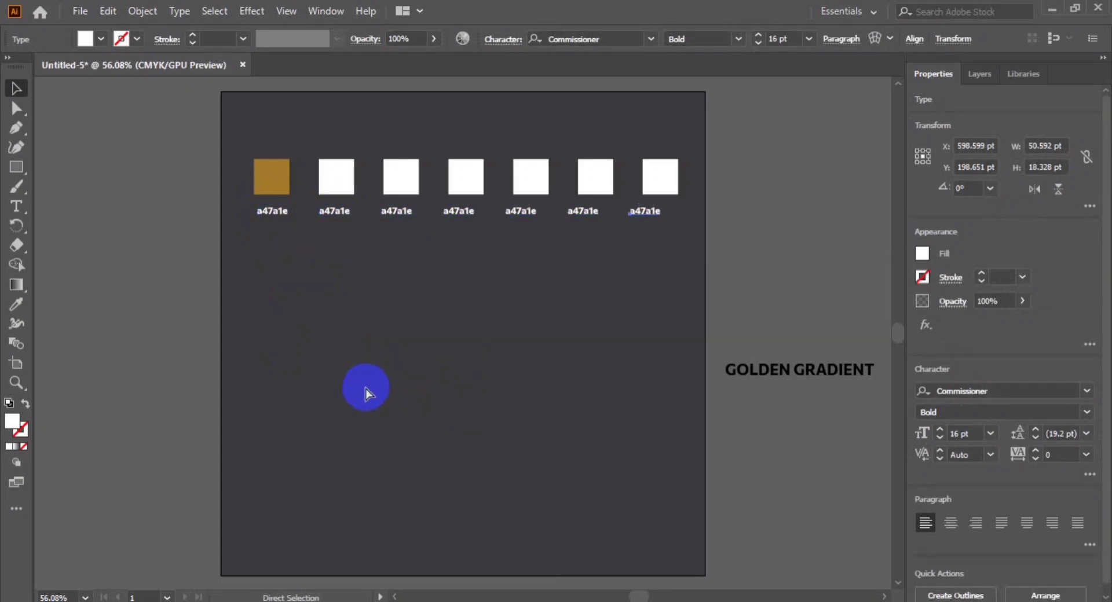
click(367, 325)
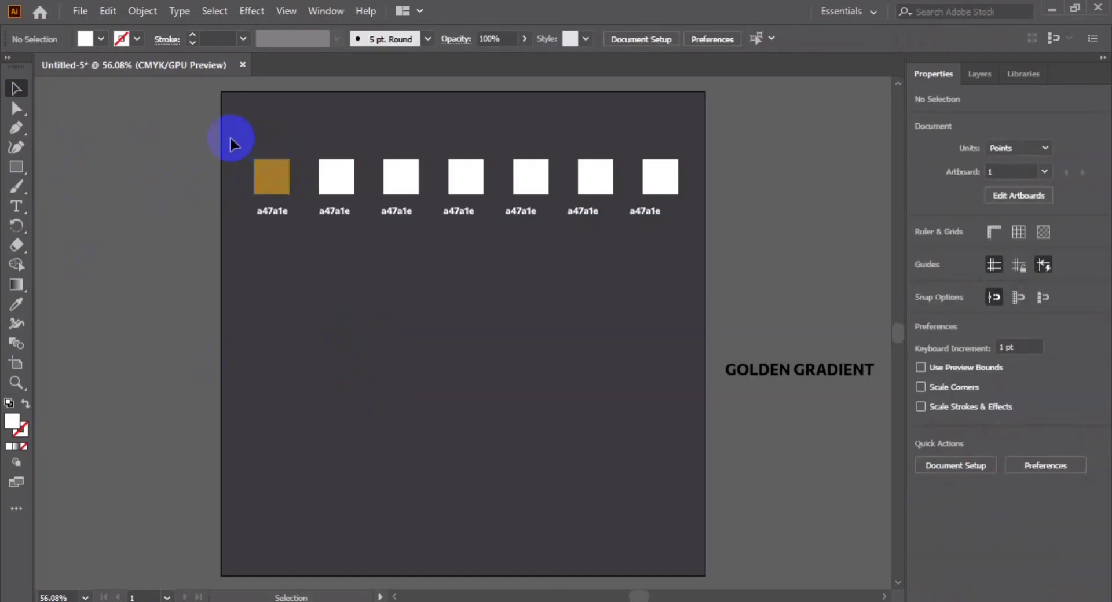
Horizontally centre the labels under squares one to four.
mouse_move(227, 136)
mouse_down()
mouse_move(283, 254)
mouse_move(301, 249)
mouse_up()
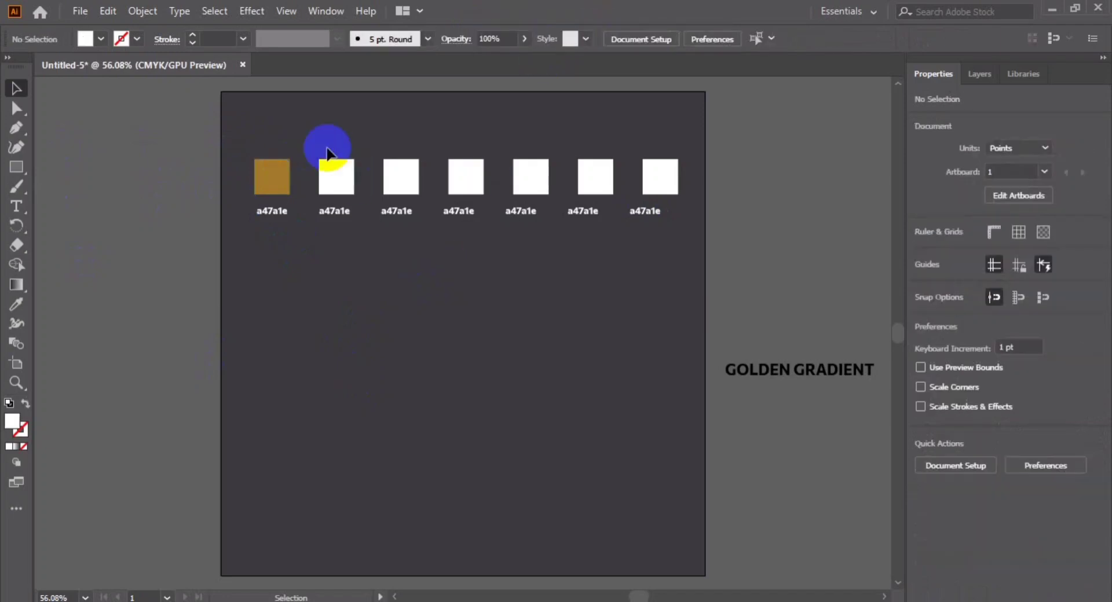
drag(322, 141, 349, 227)
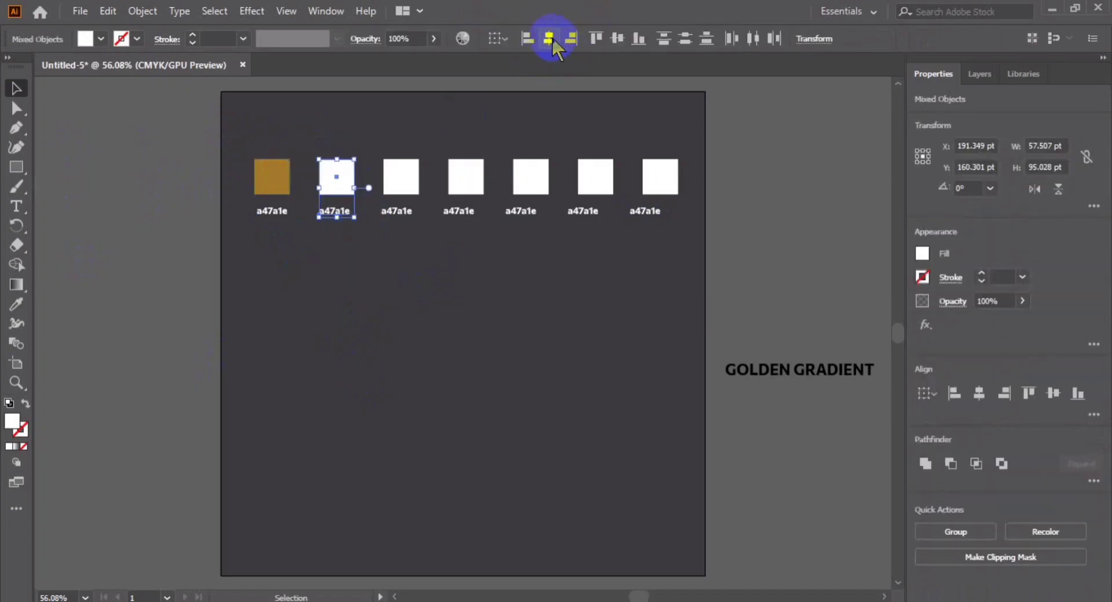
click(439, 285)
drag(369, 149, 417, 234)
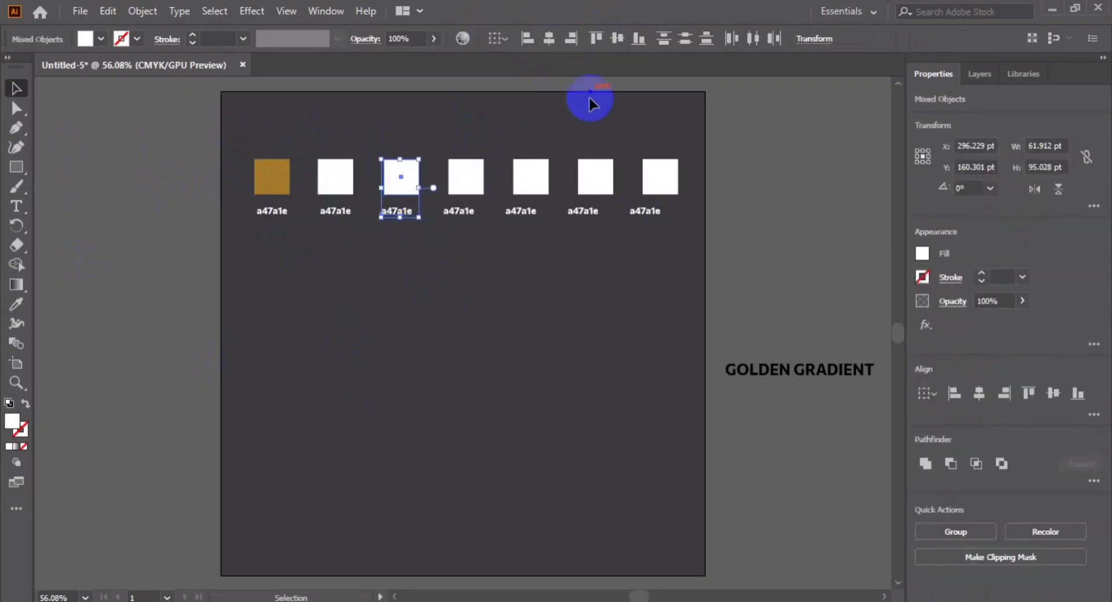
click(549, 39)
click(443, 139)
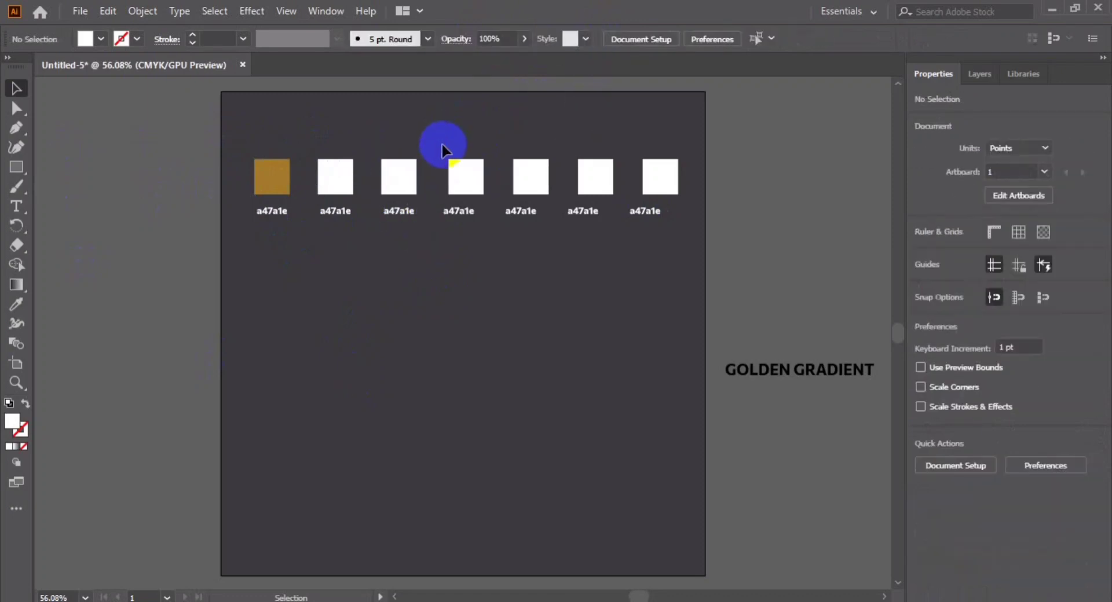
drag(440, 148, 473, 216)
click(572, 38)
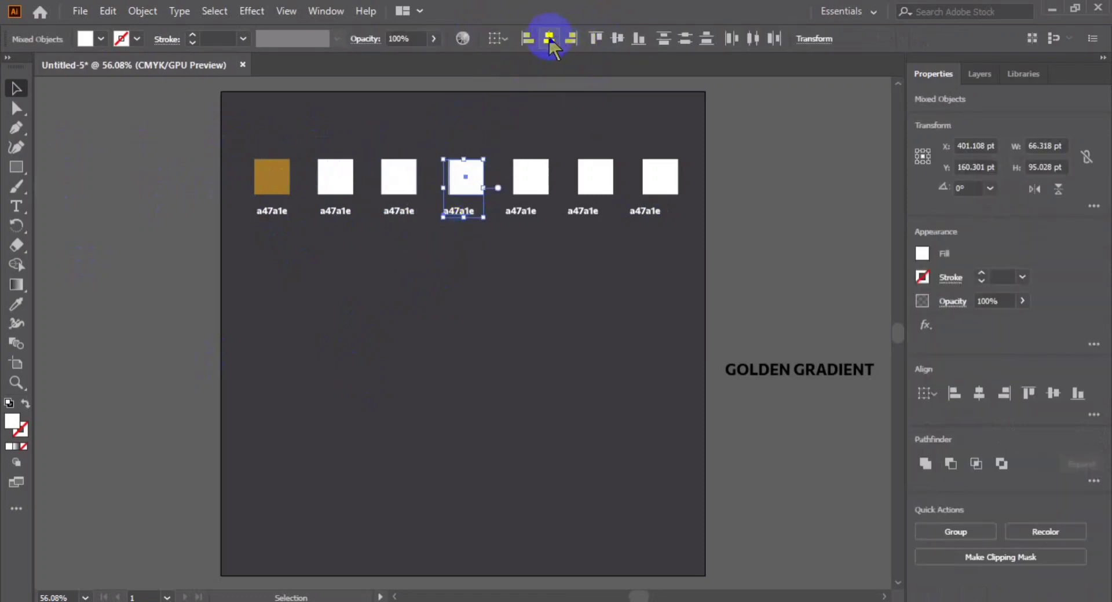
Horizontally centre the labels under squares five to seven.
click(519, 164)
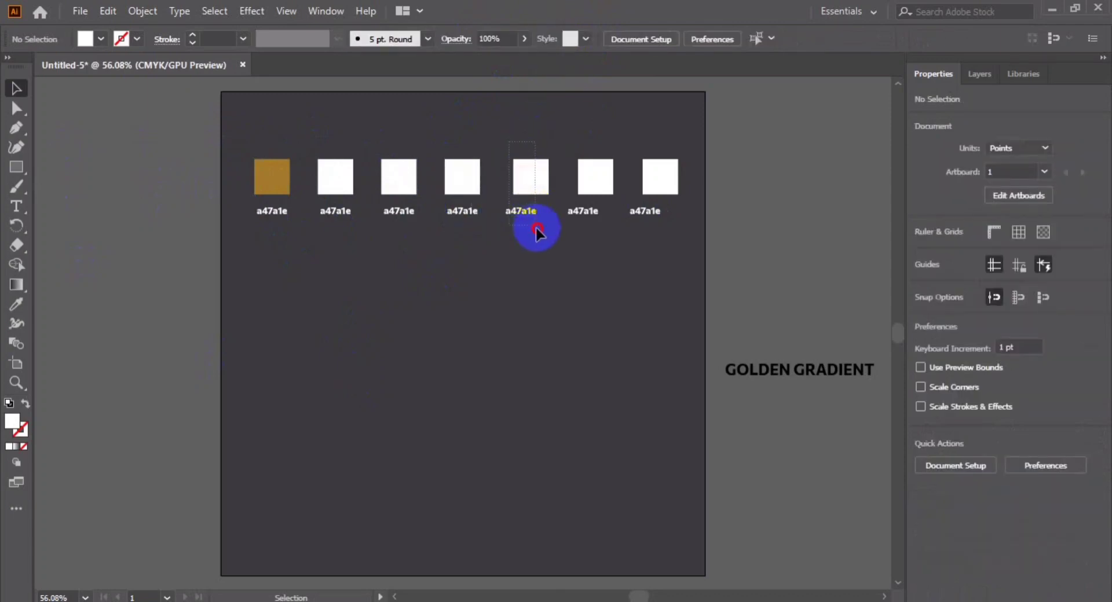
drag(518, 164, 556, 246)
click(549, 38)
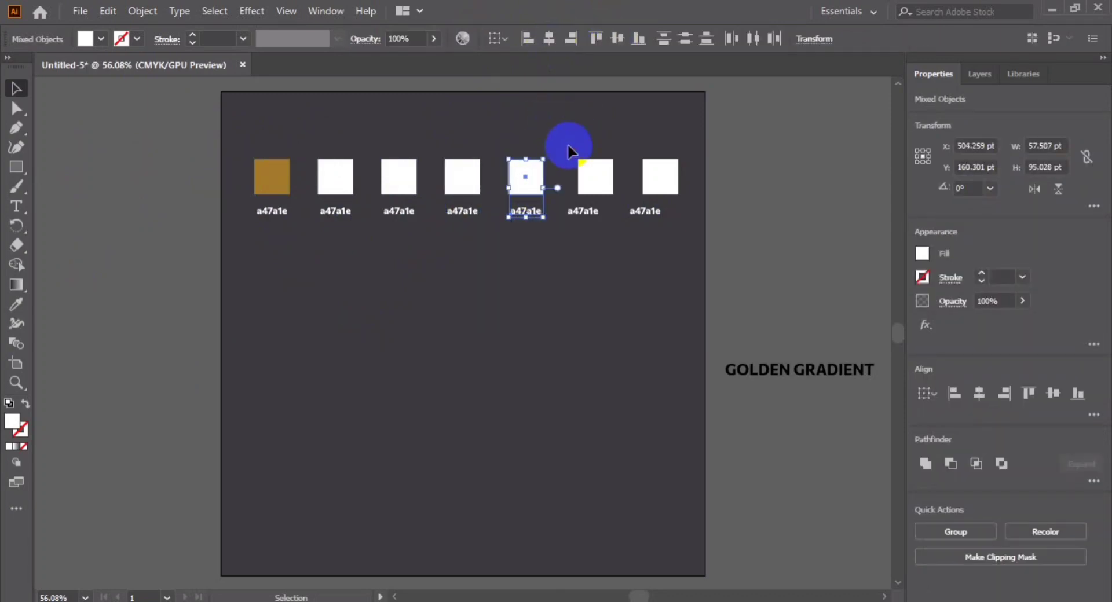
mouse_move(570, 145)
mouse_down()
mouse_move(579, 210)
mouse_move(597, 238)
mouse_up()
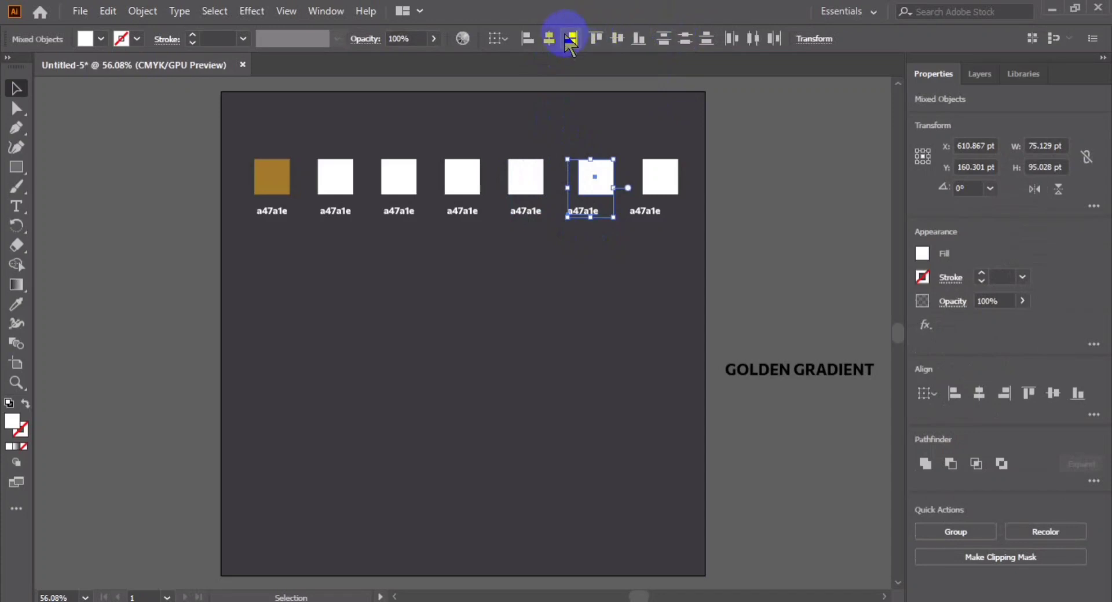
click(549, 38)
drag(647, 150, 666, 238)
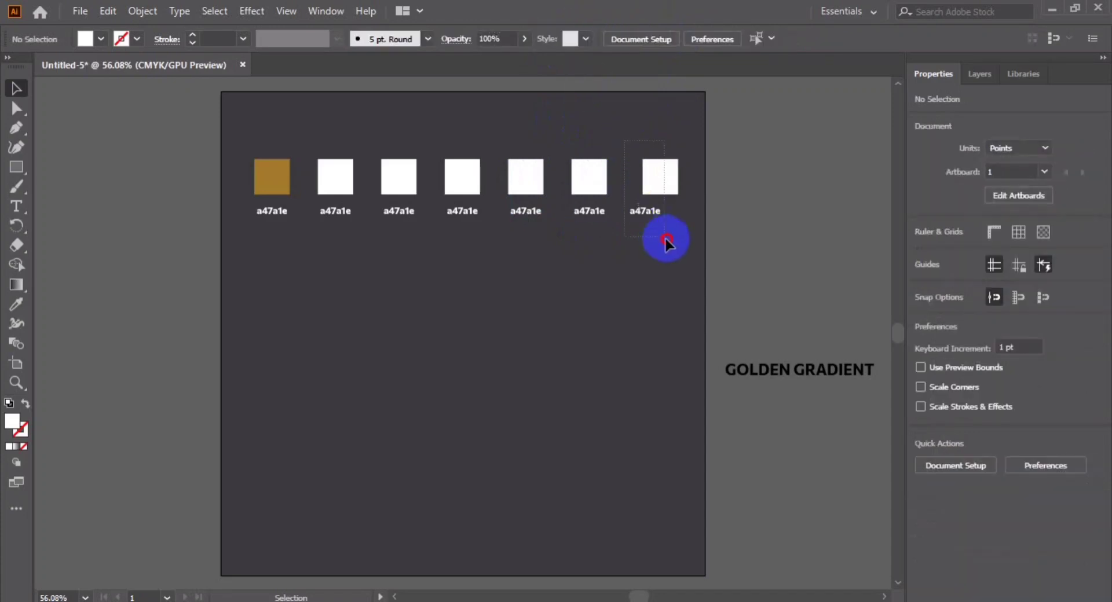
click(549, 38)
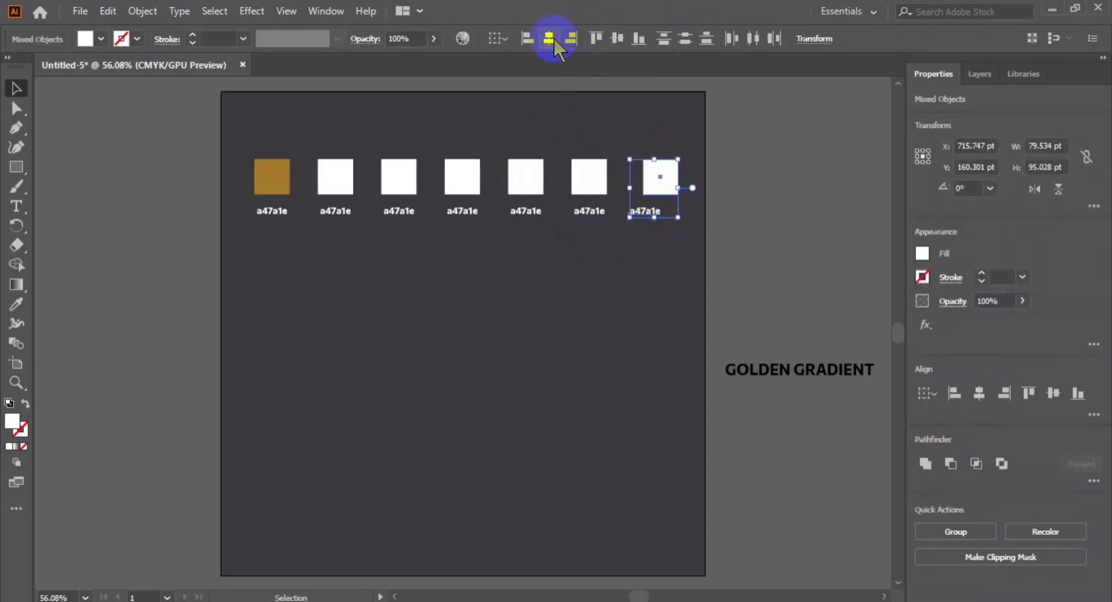
click(594, 276)
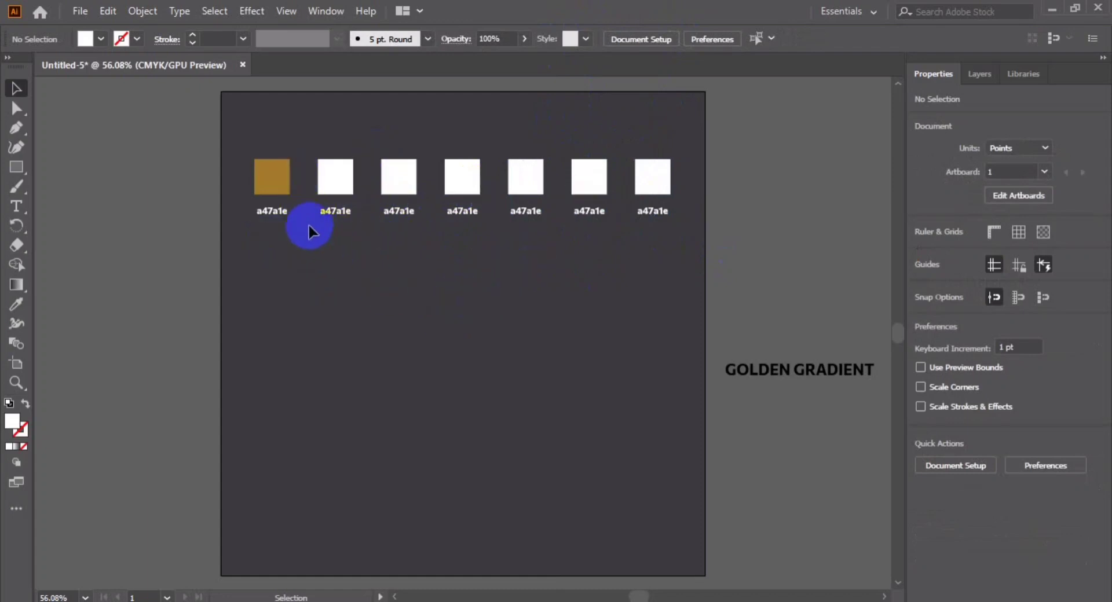
Fill the second square with hex d3a84c through the Color Picker.
click(340, 187)
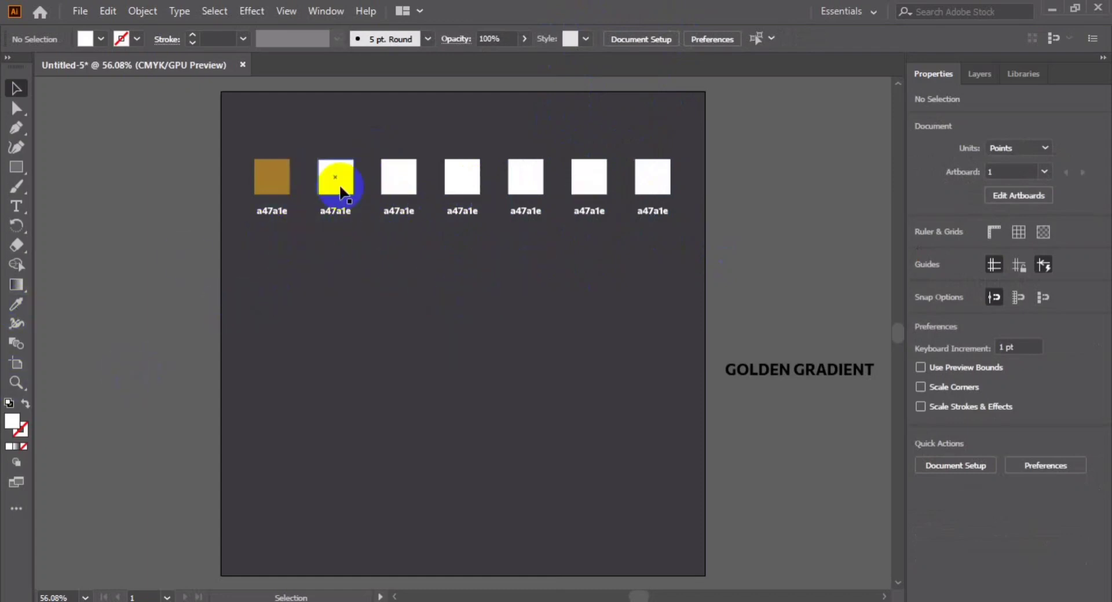
click(12, 422)
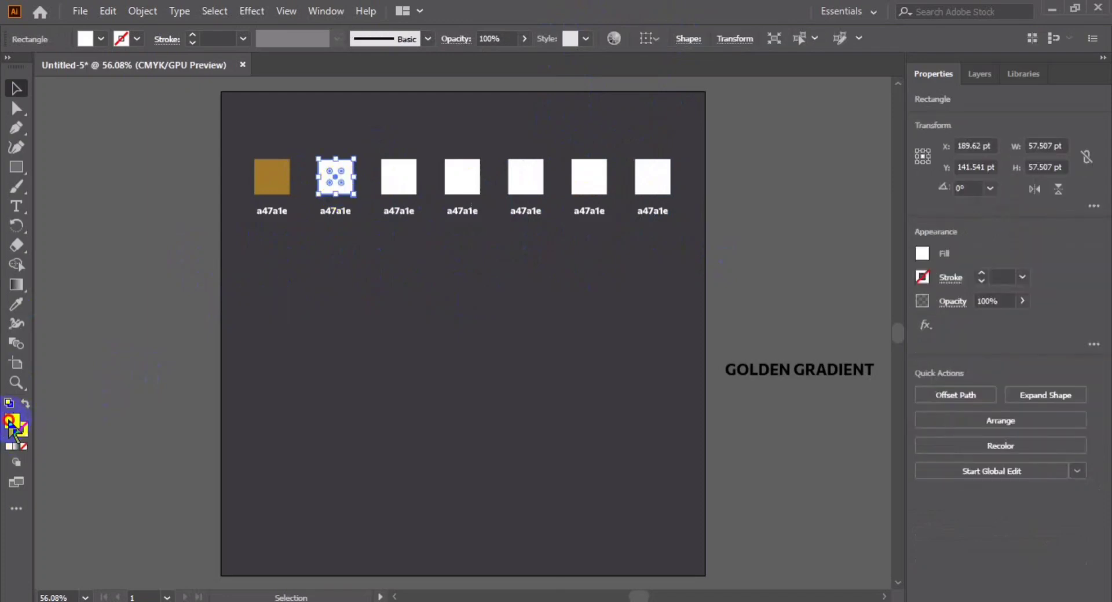
click(10, 423)
double_click(12, 422)
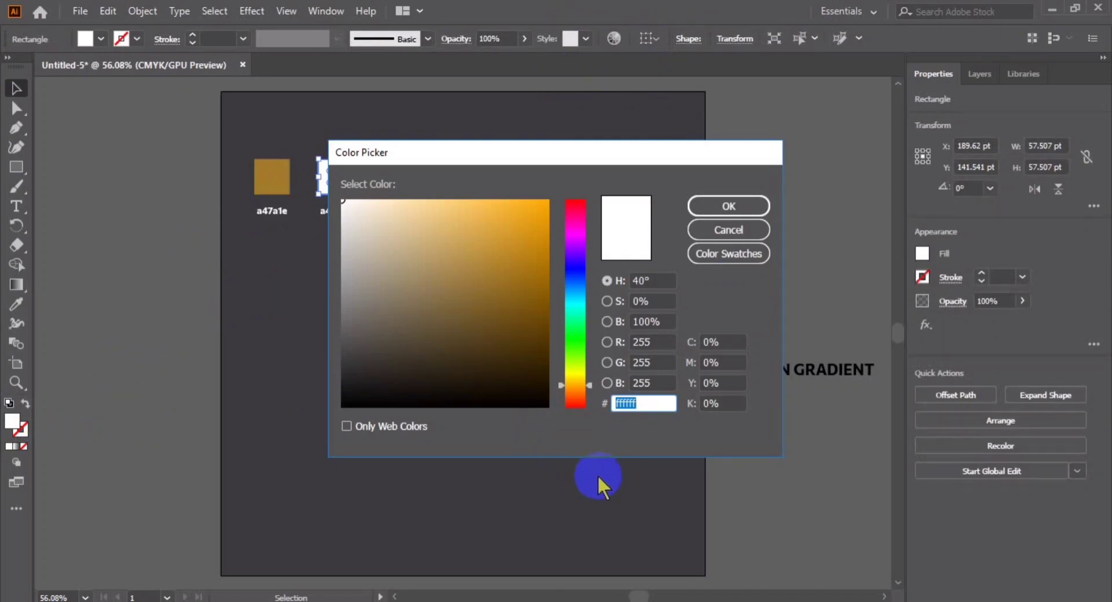
click(659, 406)
text(d3a84c)
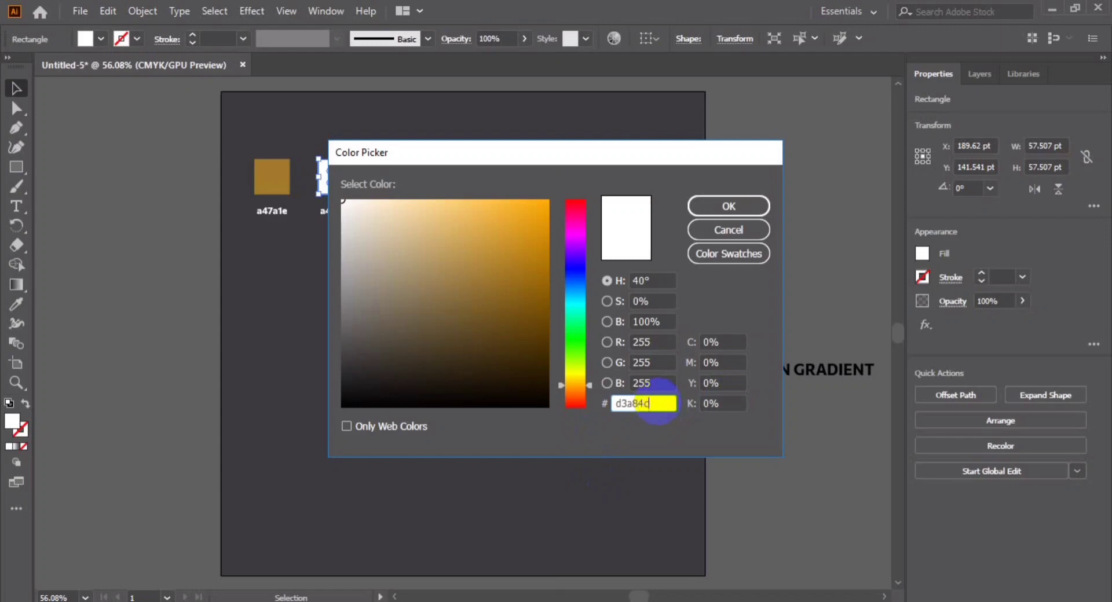
key(Return)
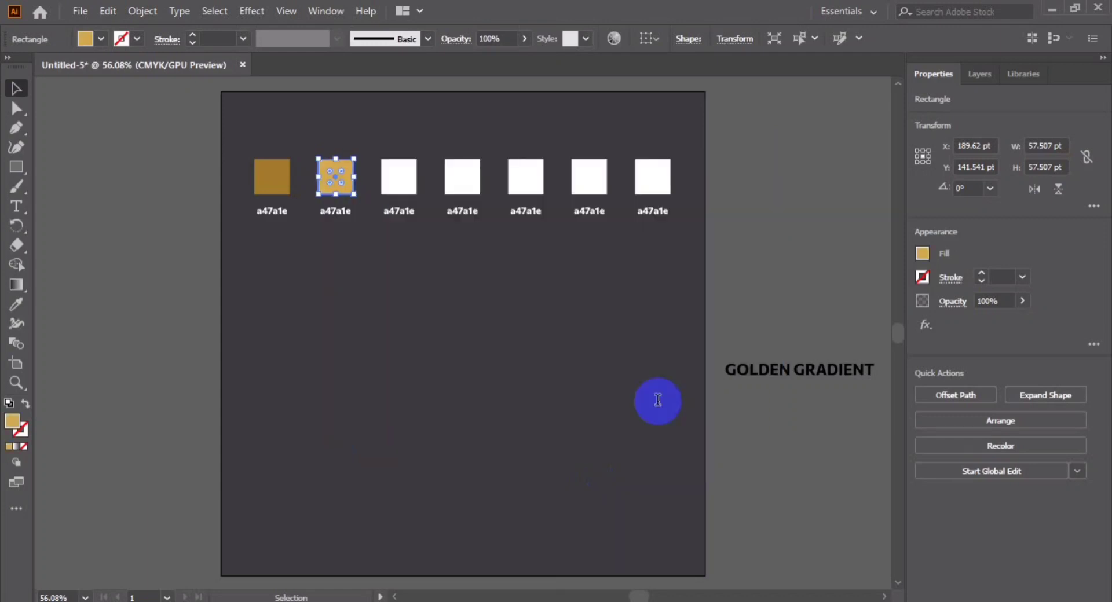
Reopen the second square's fill colour to confirm the d3a84c value.
click(338, 303)
click(336, 177)
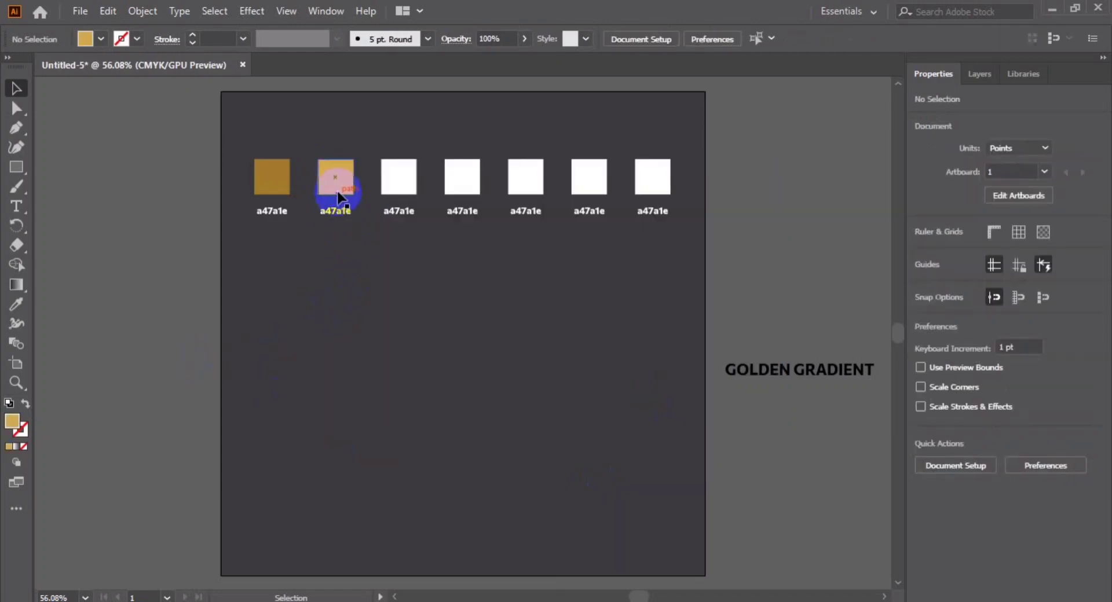
double_click(13, 422)
key(ctrl+c)
click(661, 405)
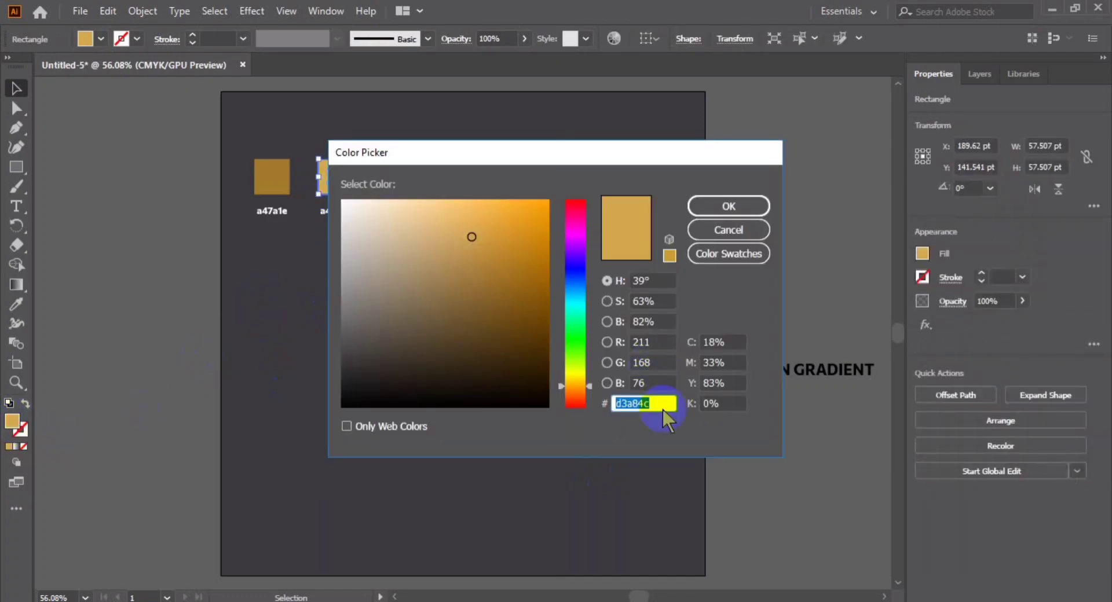
key(Return)
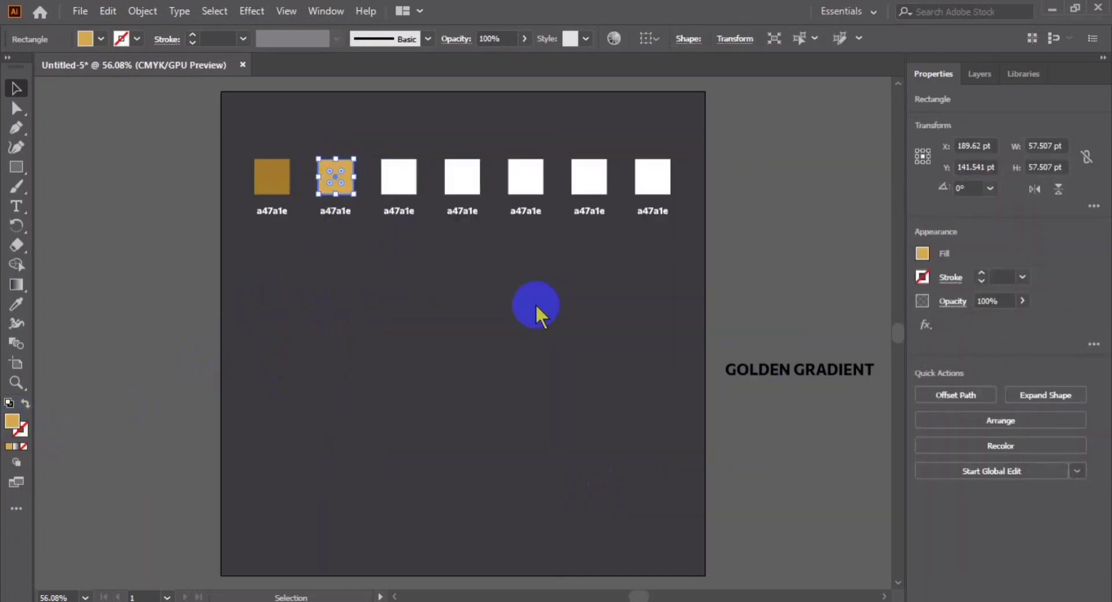
click(340, 214)
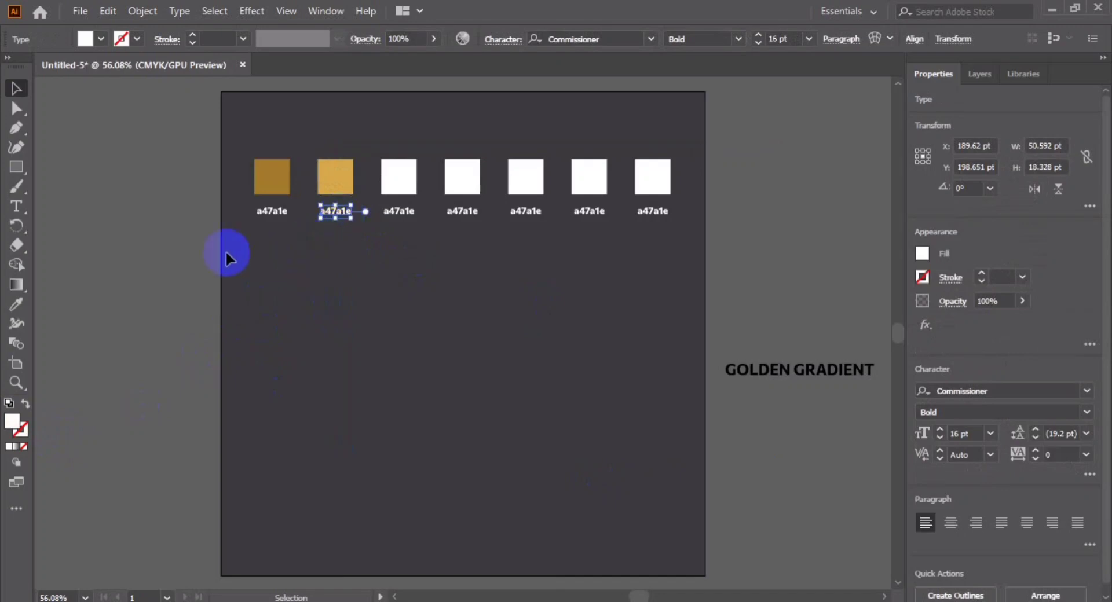
Delete a stray Lorem ipsum text object and zoom to view all seven swatches.
click(16, 206)
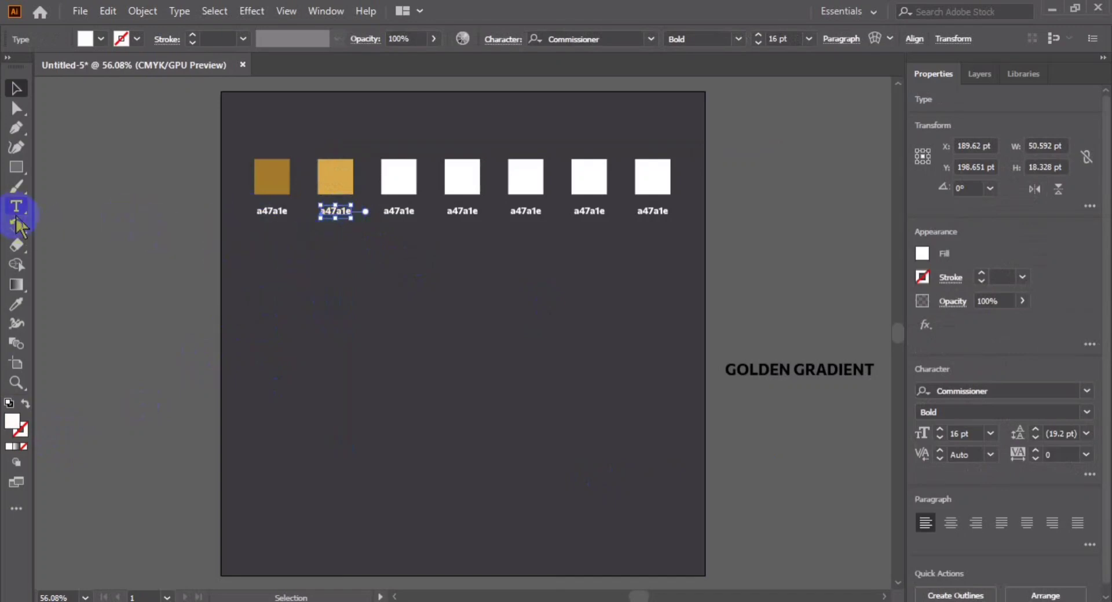
click(324, 203)
key(Escape)
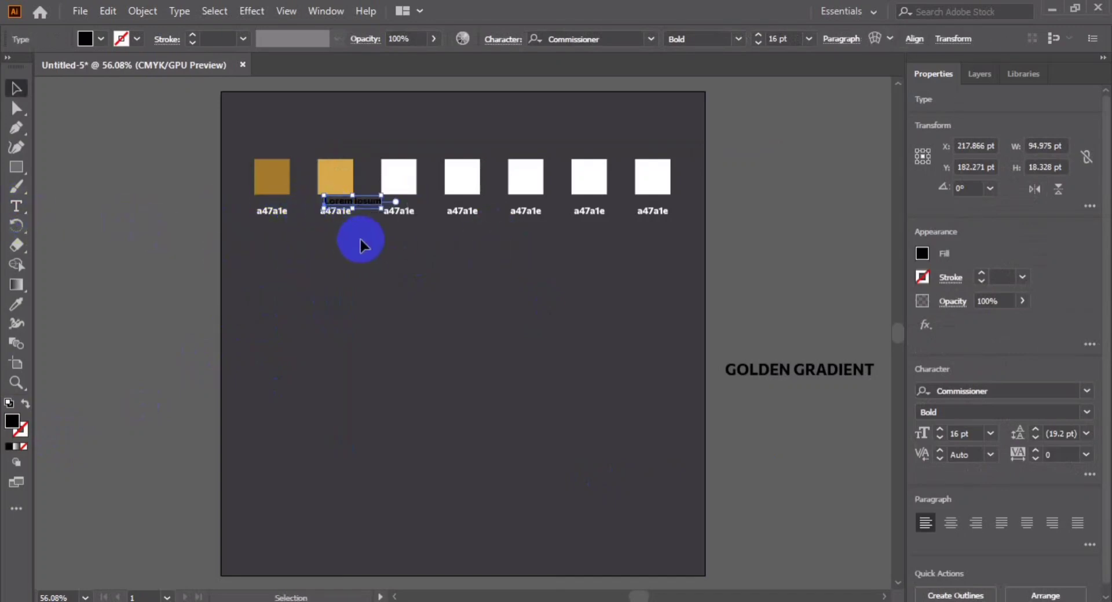
key(Delete)
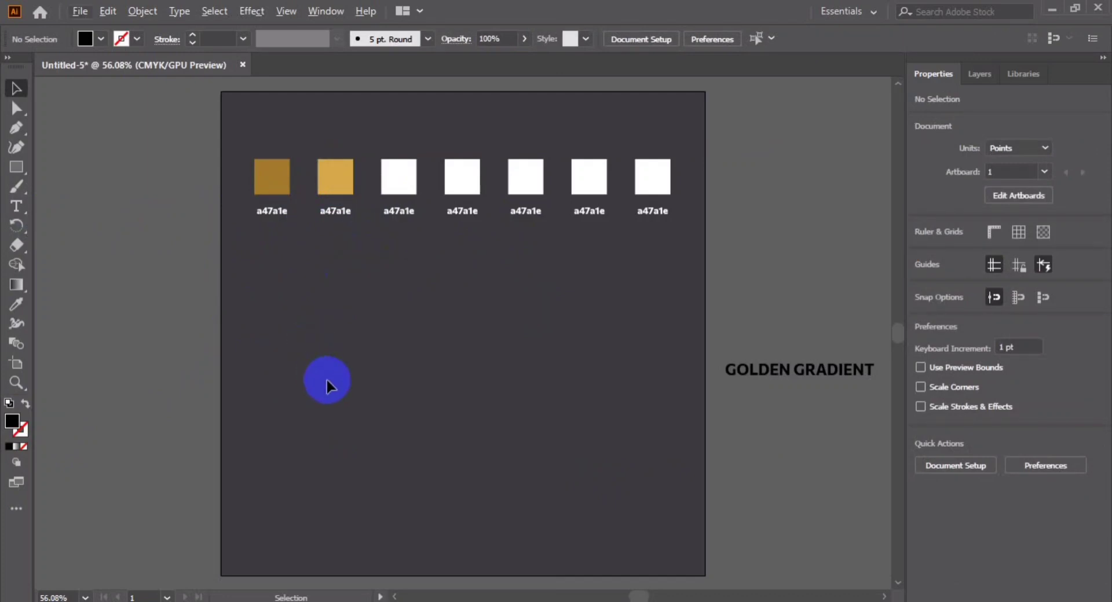
key(ctrl+equal)
key(ctrl+equal)
key(ctrl+equal)
scroll(300, 349, up, 3)
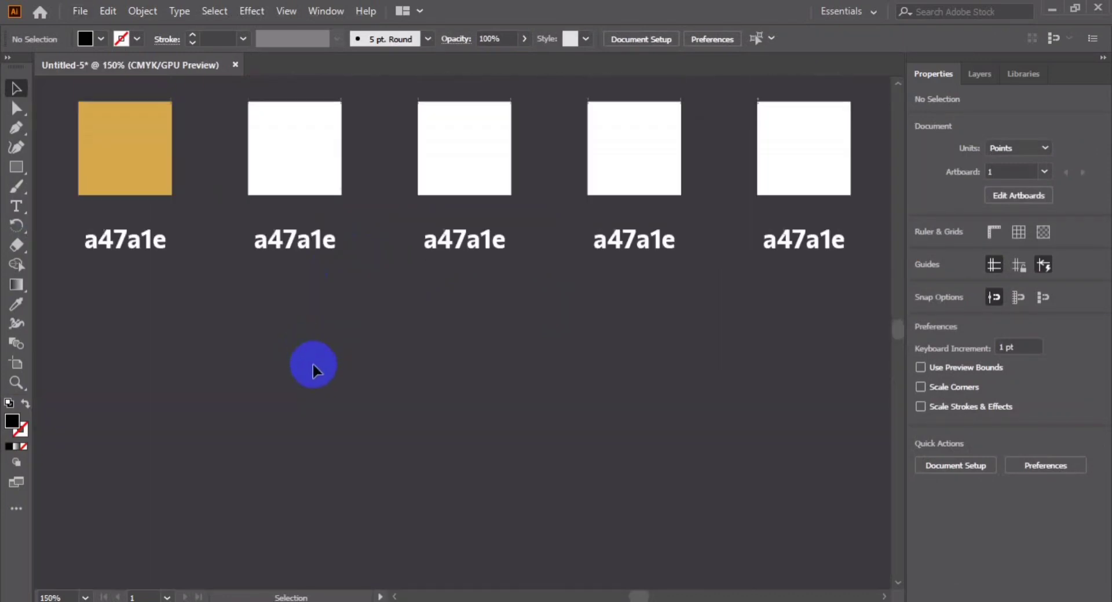
key(ctrl+minus)
Replace the second label's text with d3a84c and return to the Selection tool.
click(230, 270)
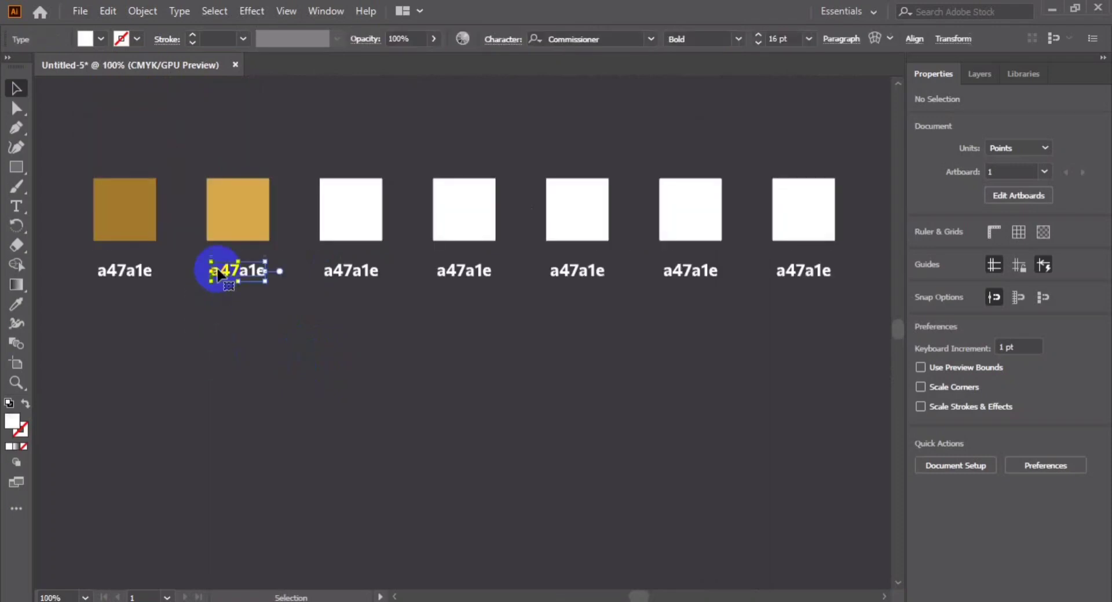
click(16, 206)
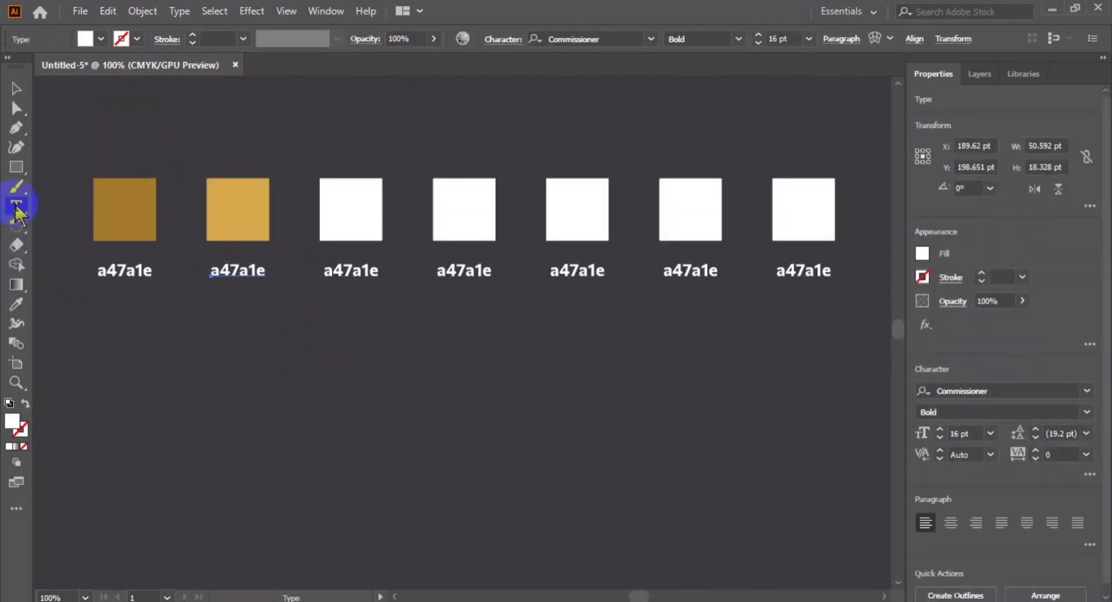
click(223, 276)
key(ctrl+a)
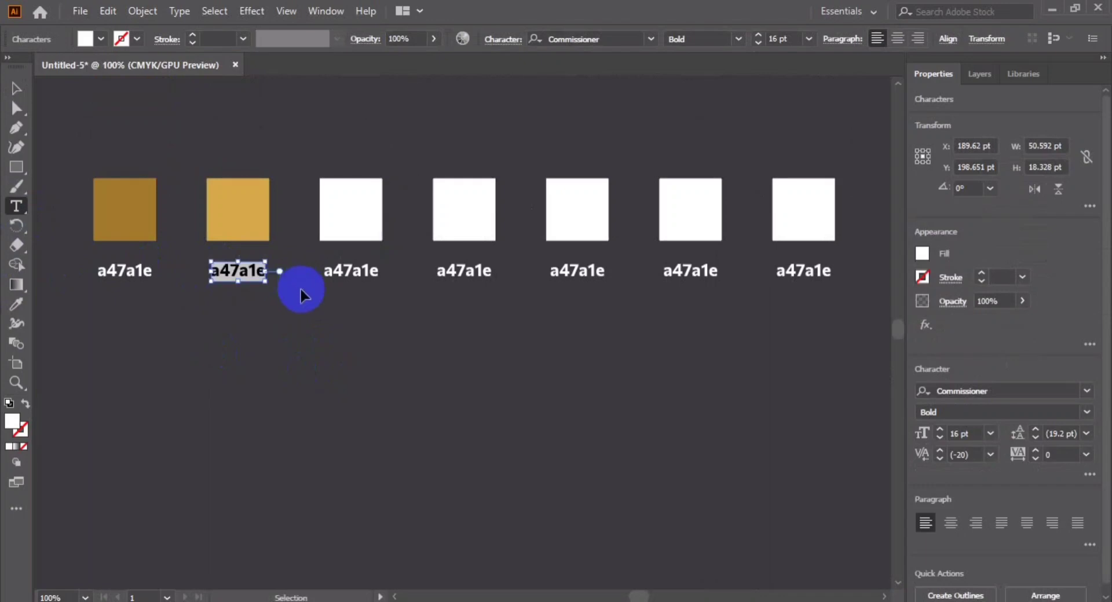
key(ctrl+v)
click(547, 222)
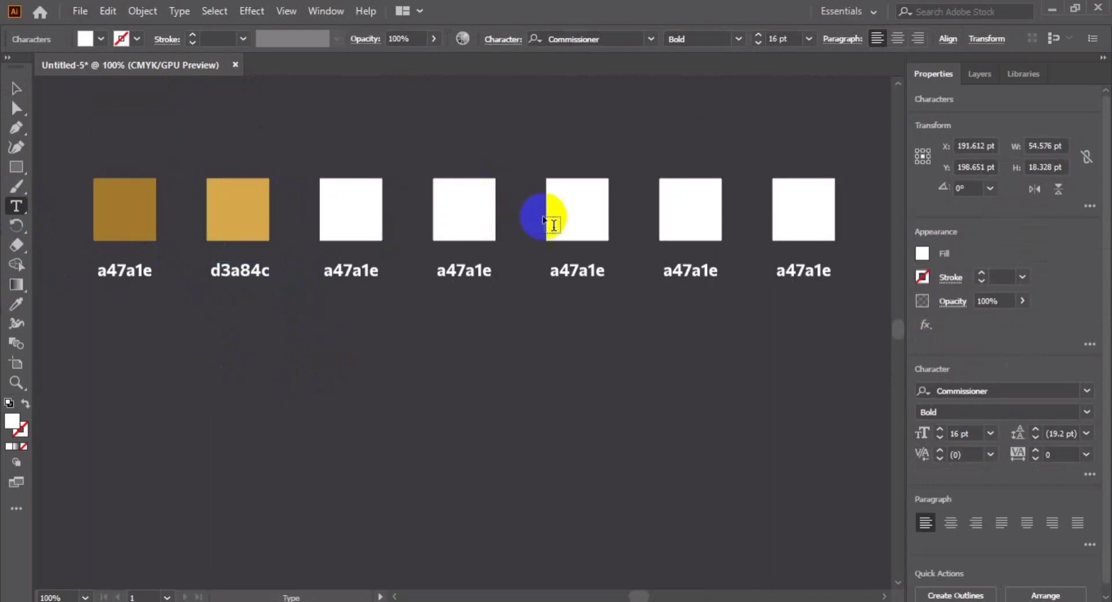
click(16, 88)
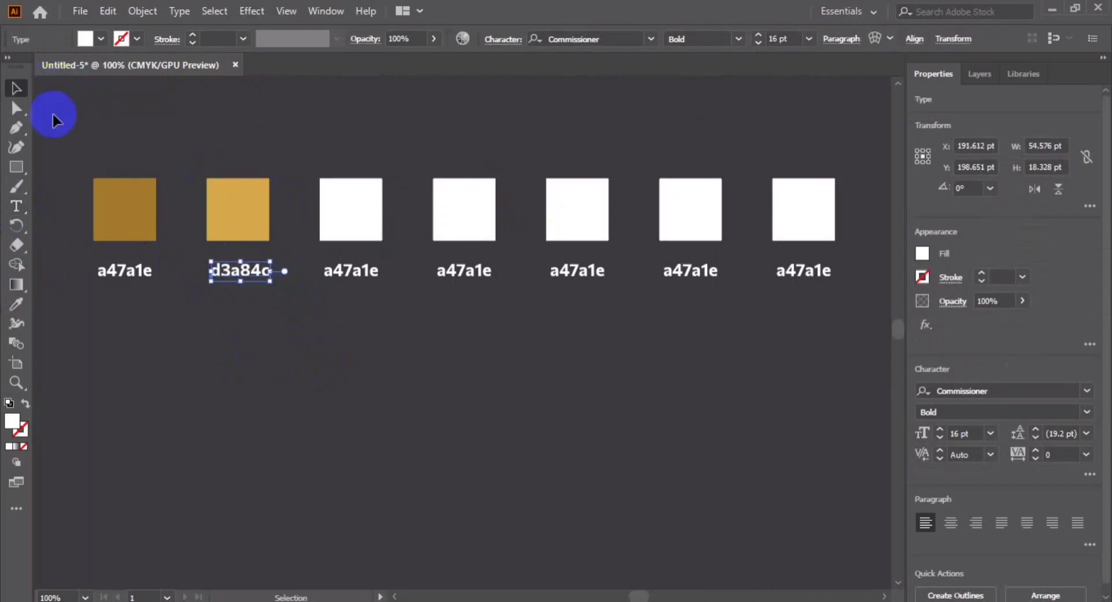
click(199, 230)
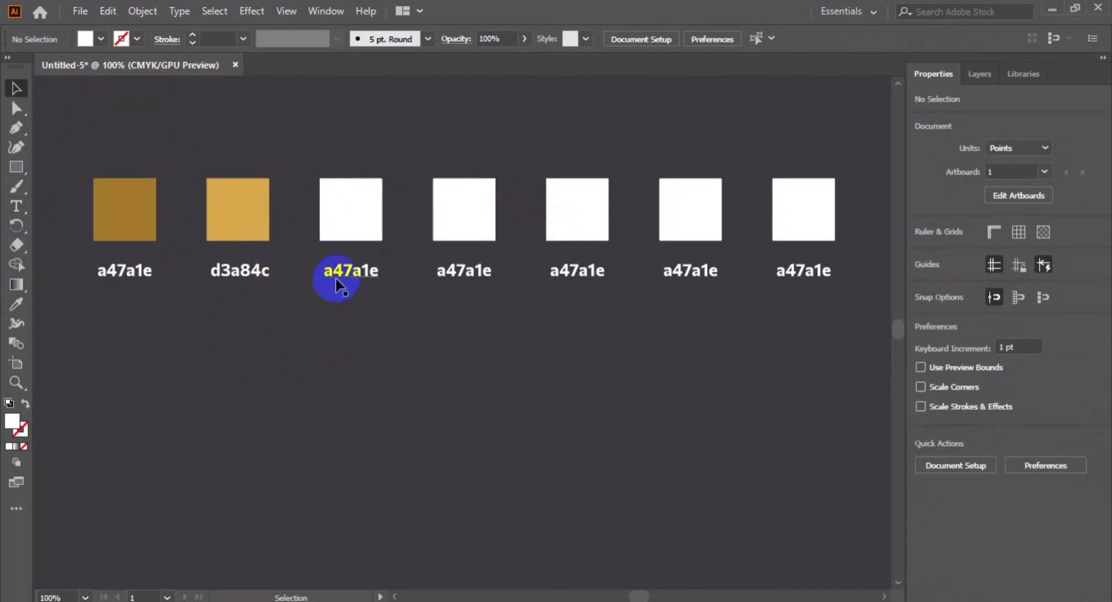
click(353, 202)
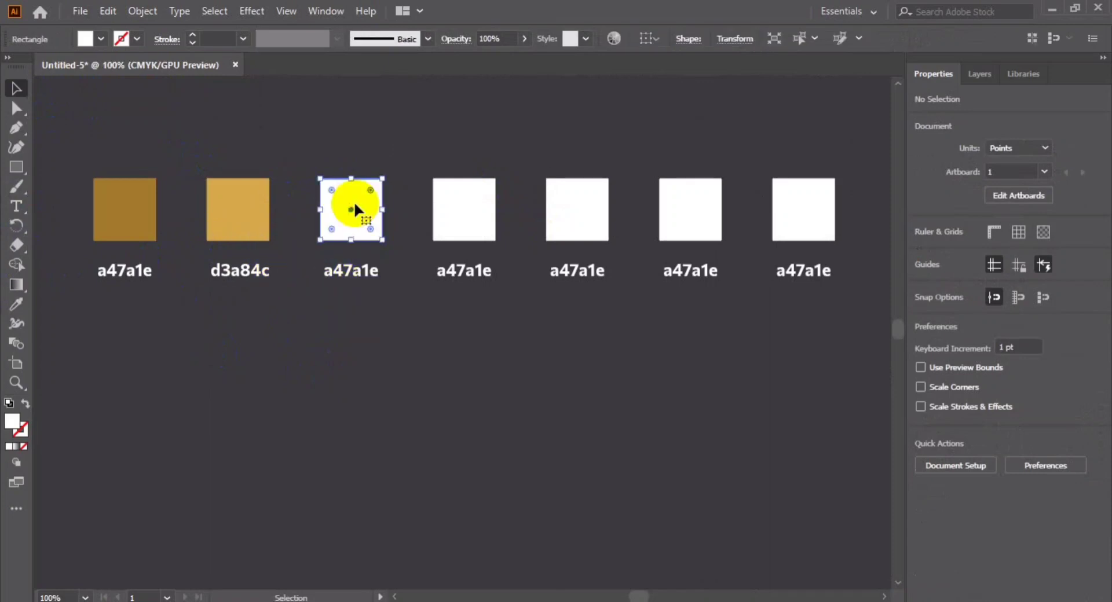
Fill the third square with light yellow hex ffec94.
double_click(13, 426)
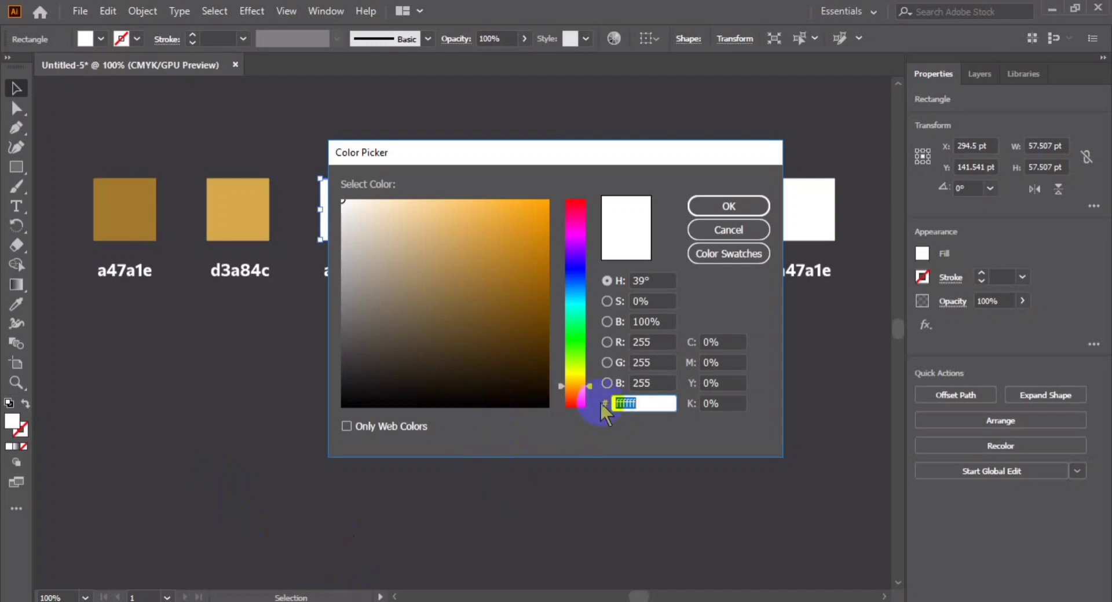
text(ffec94)
key(ctrl+a)
key(Return)
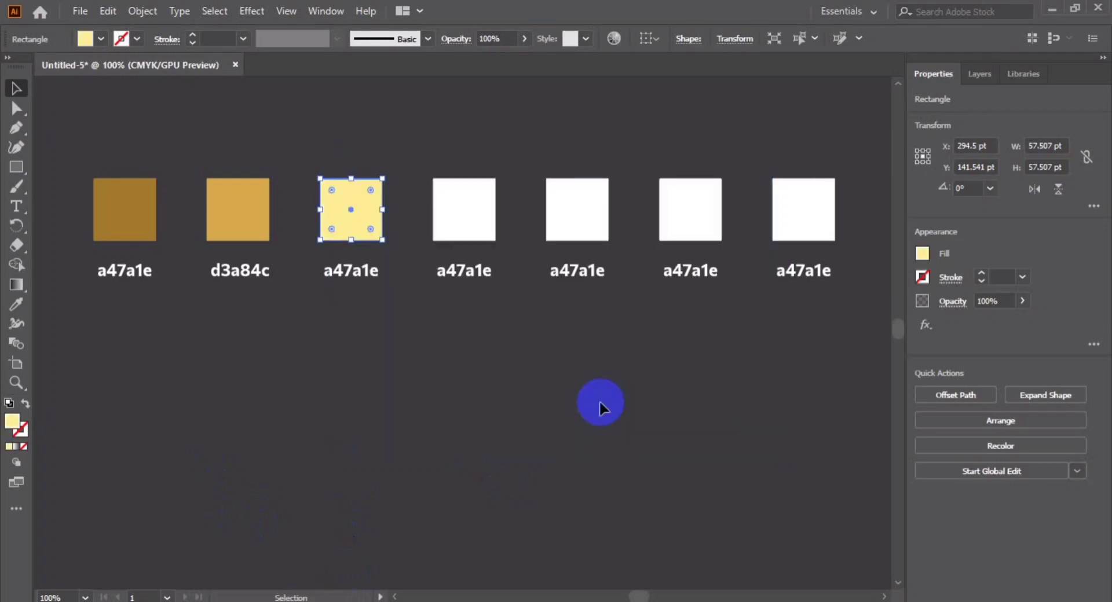
click(419, 386)
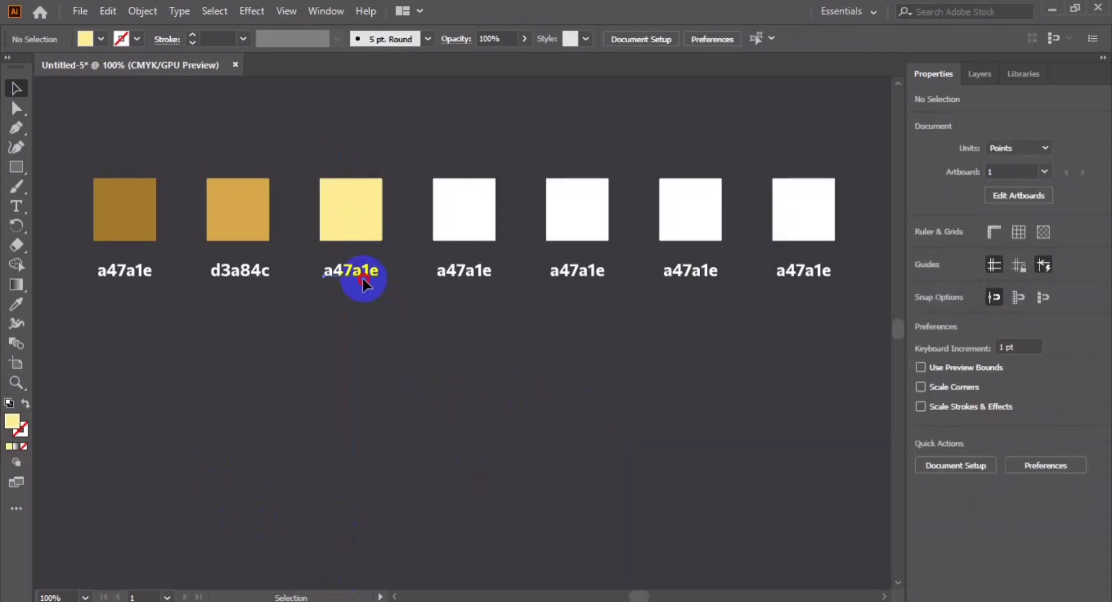
Change the third square's label text to ffec94.
click(363, 275)
click(17, 207)
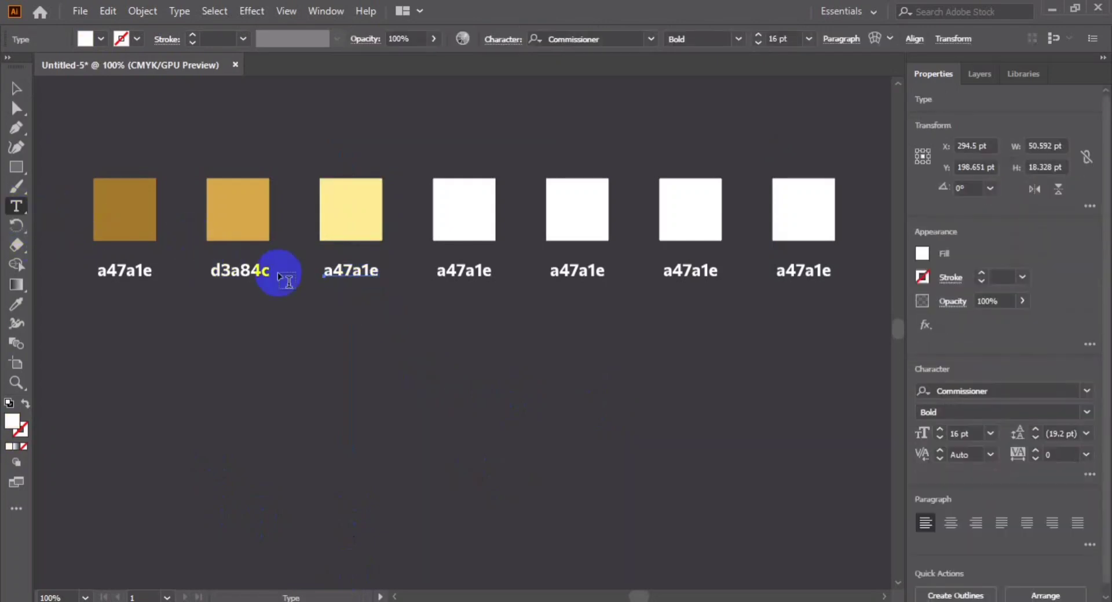
click(340, 269)
key(ctrl+a)
key(ctrl+v)
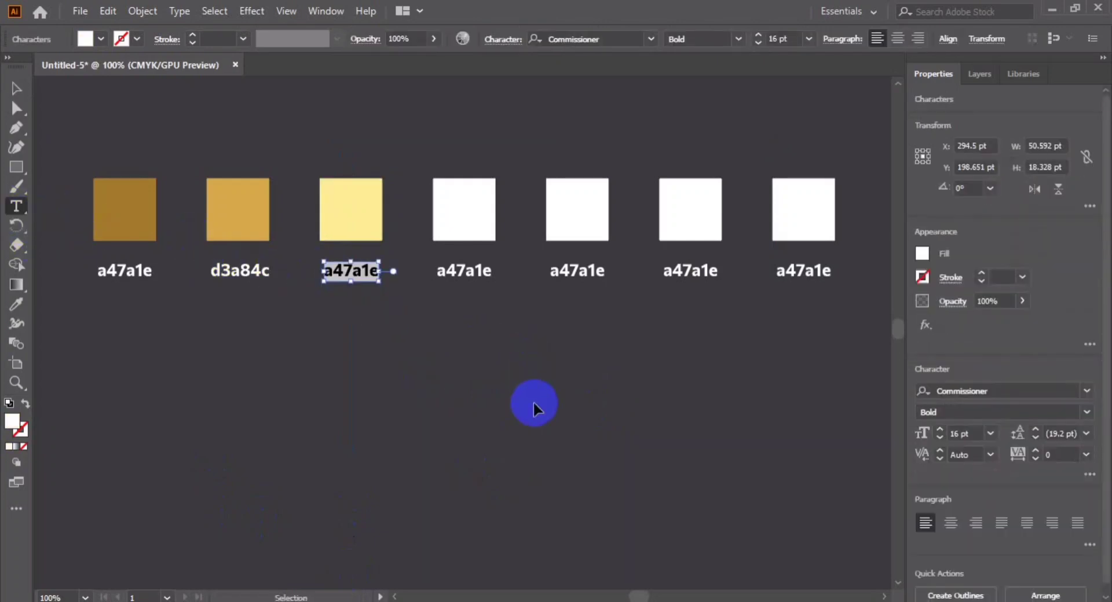
click(16, 88)
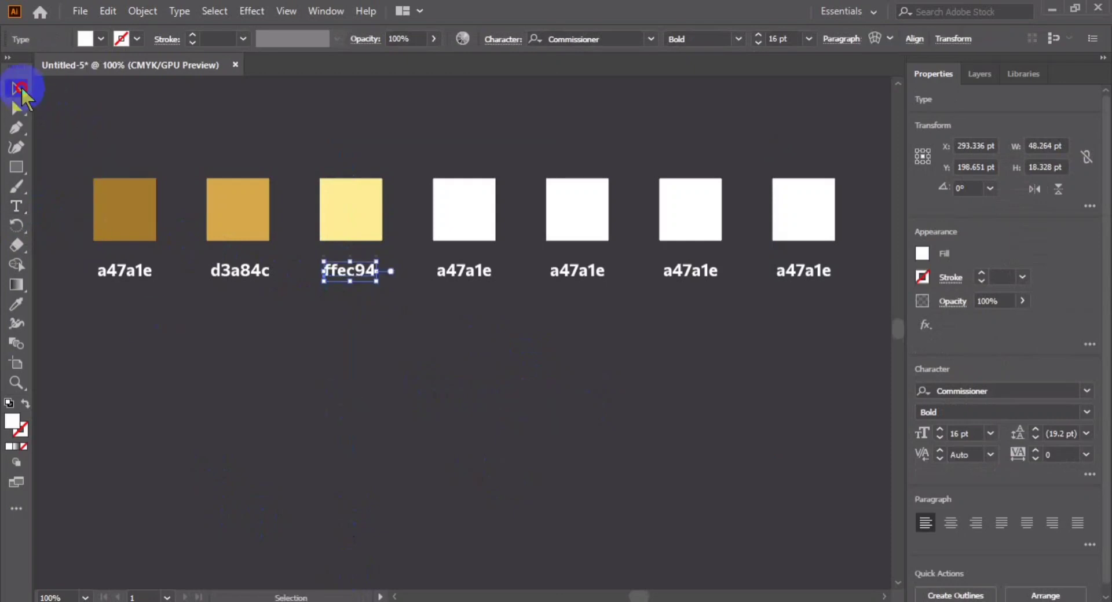
Fill the fourth square with hex e6be69.
click(447, 210)
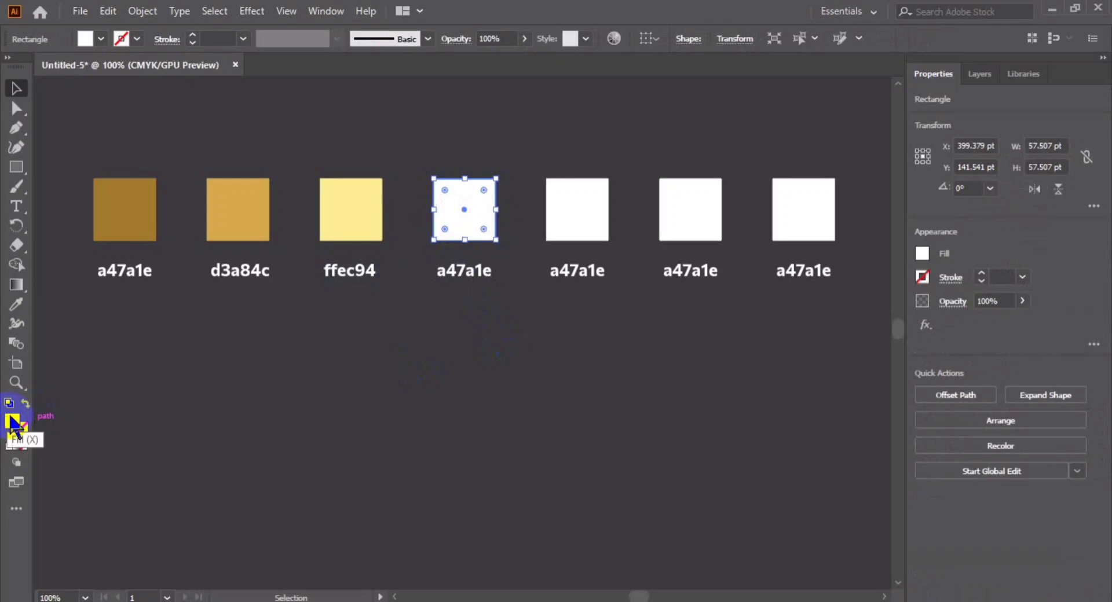
double_click(12, 421)
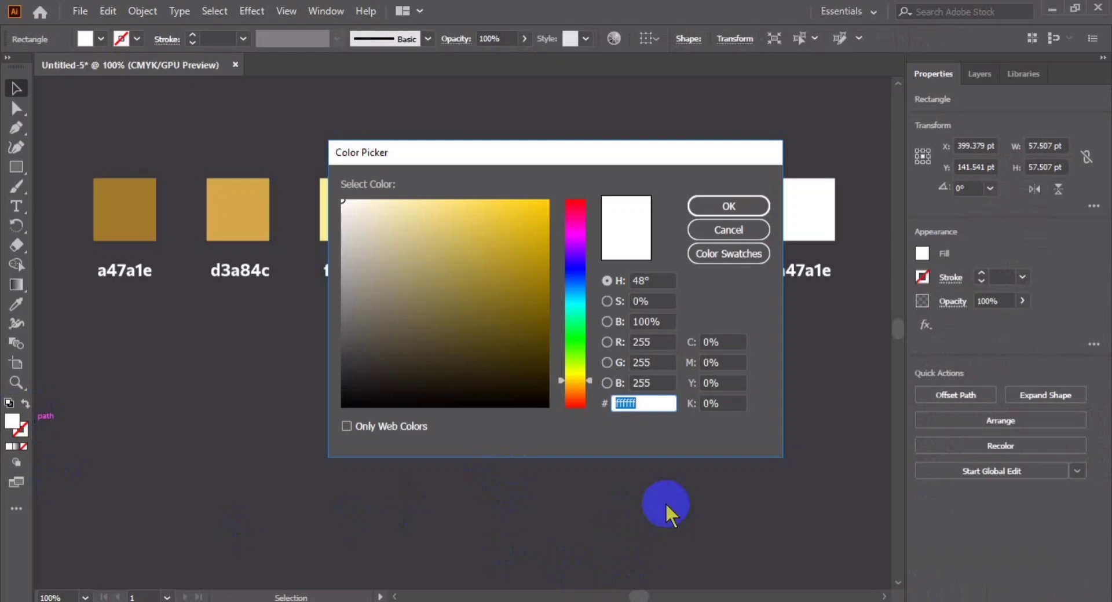
text(e6be)
text(69)
key(ctrl+a)
key(ctrl+c)
key(Return)
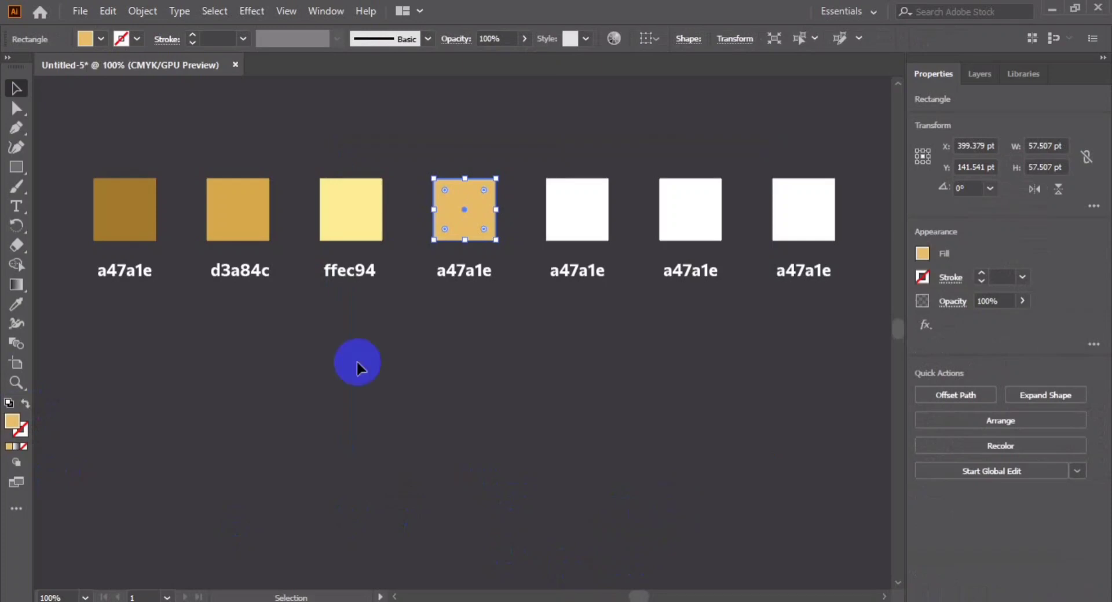
Change the fourth square's label to e6be69.
click(467, 277)
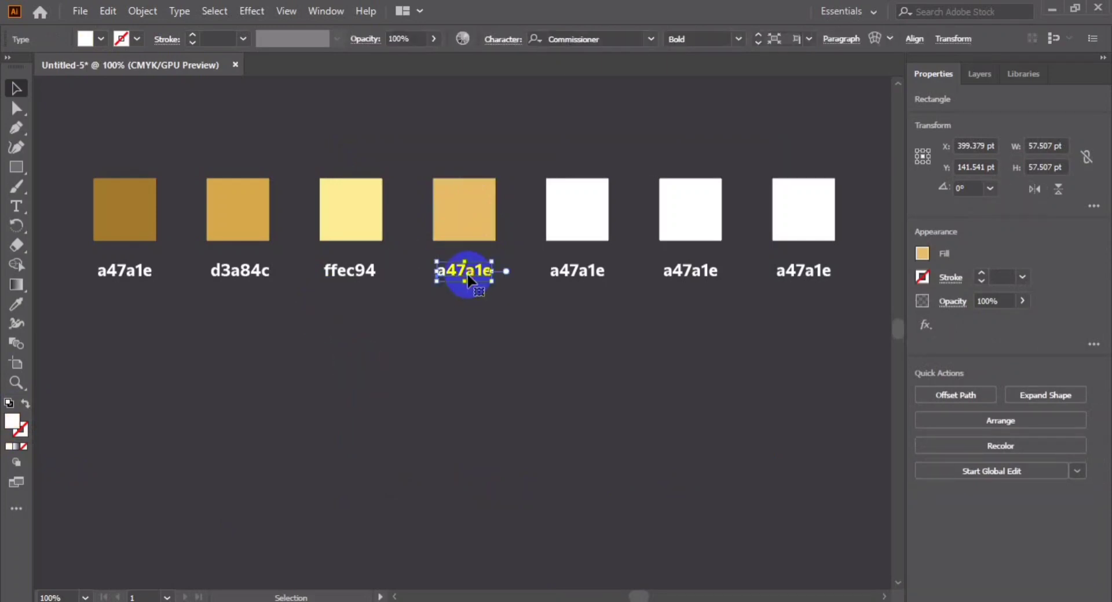
click(17, 206)
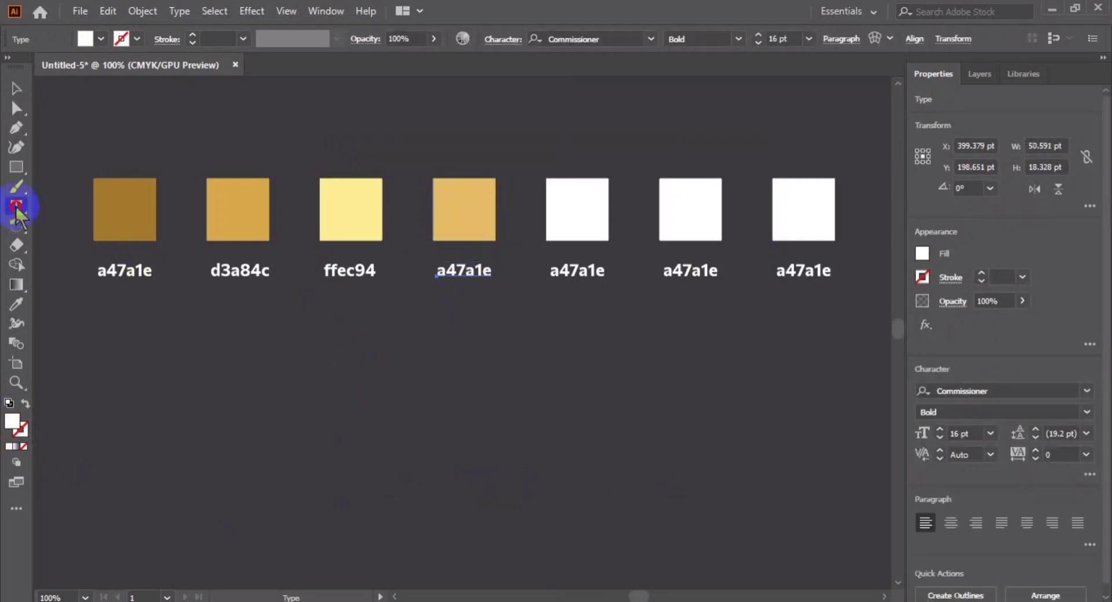
double_click(462, 273)
key(ctrl+v)
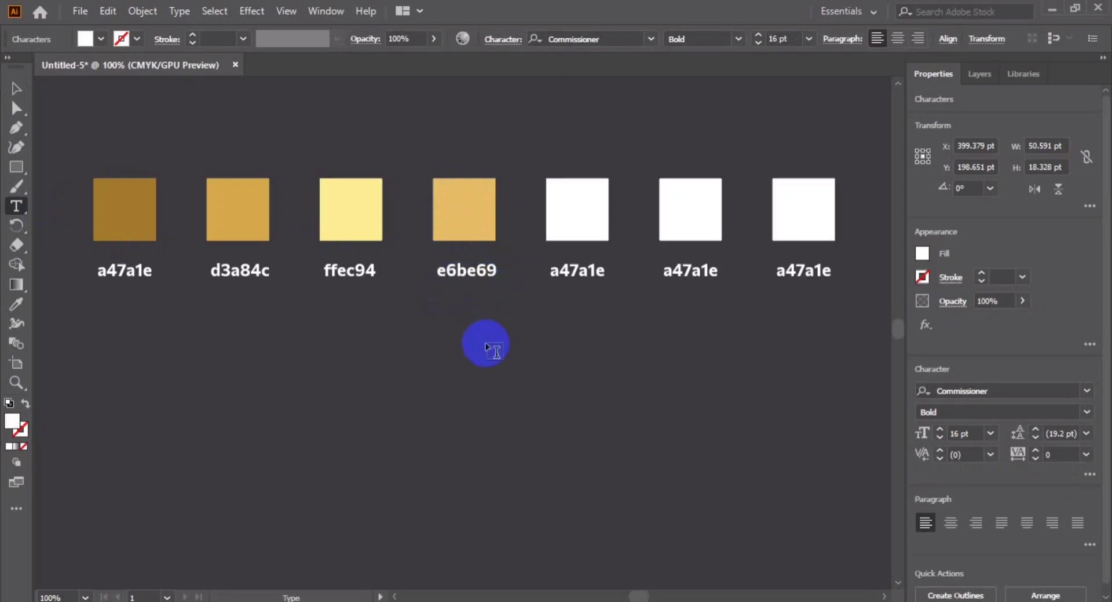
click(16, 88)
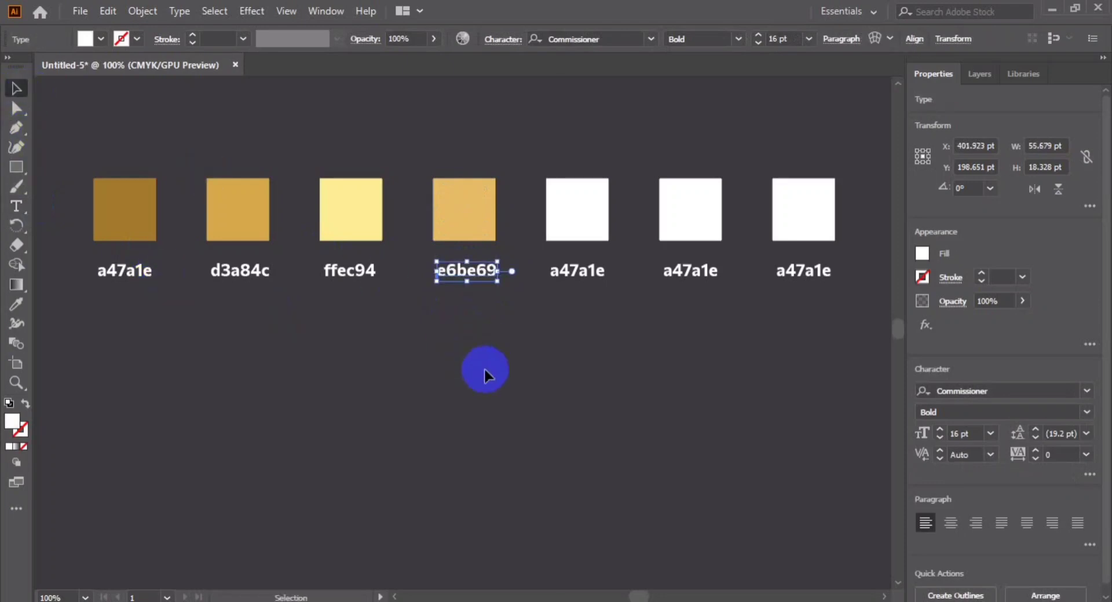
click(484, 374)
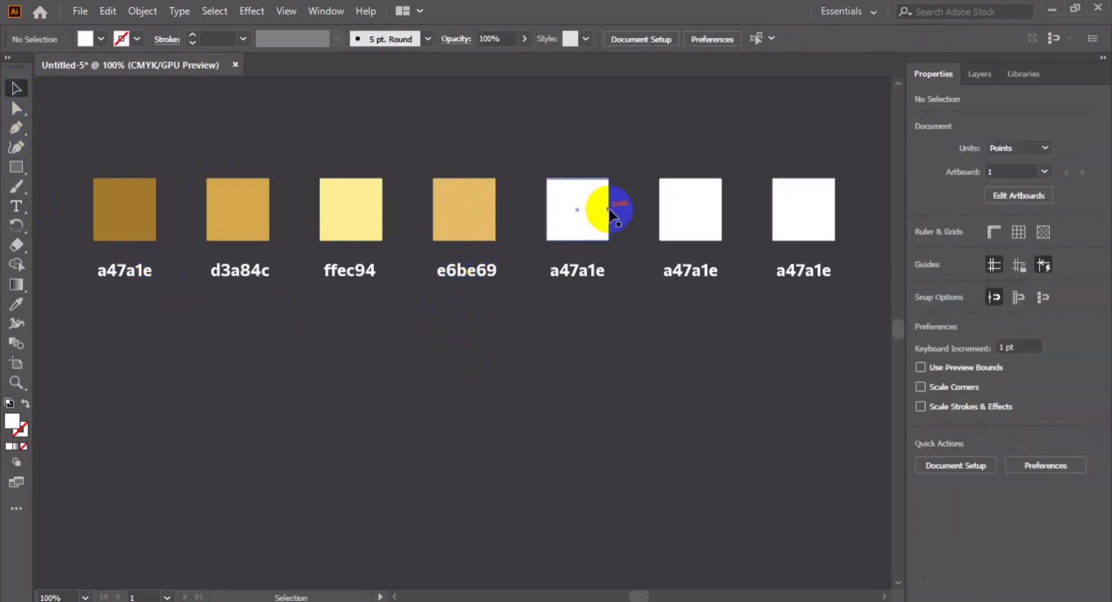
Fill the fifth square with hex ffd87c.
click(591, 211)
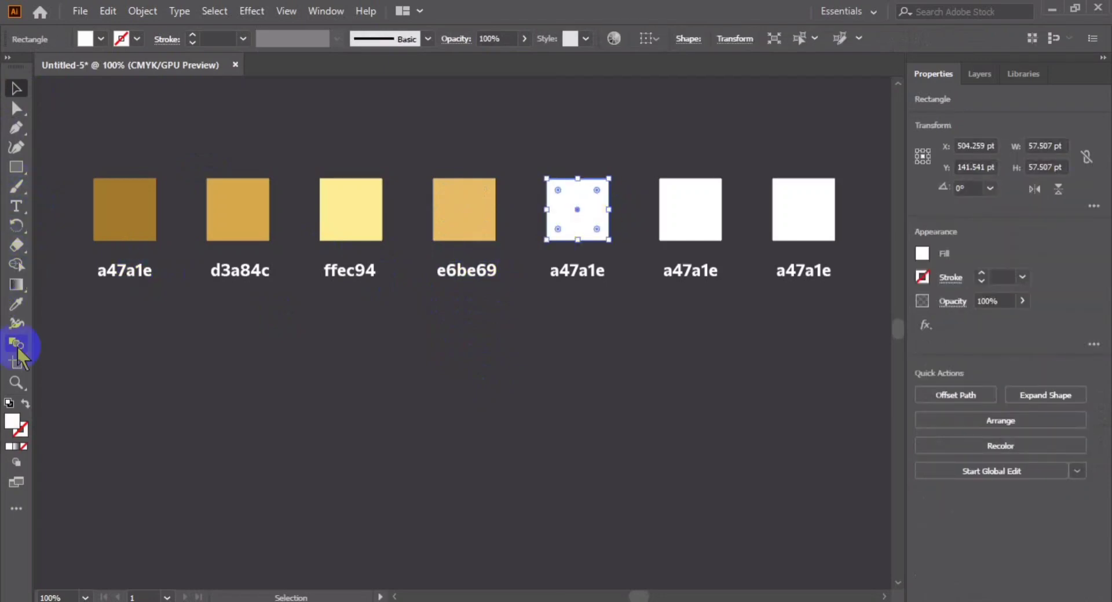
double_click(12, 423)
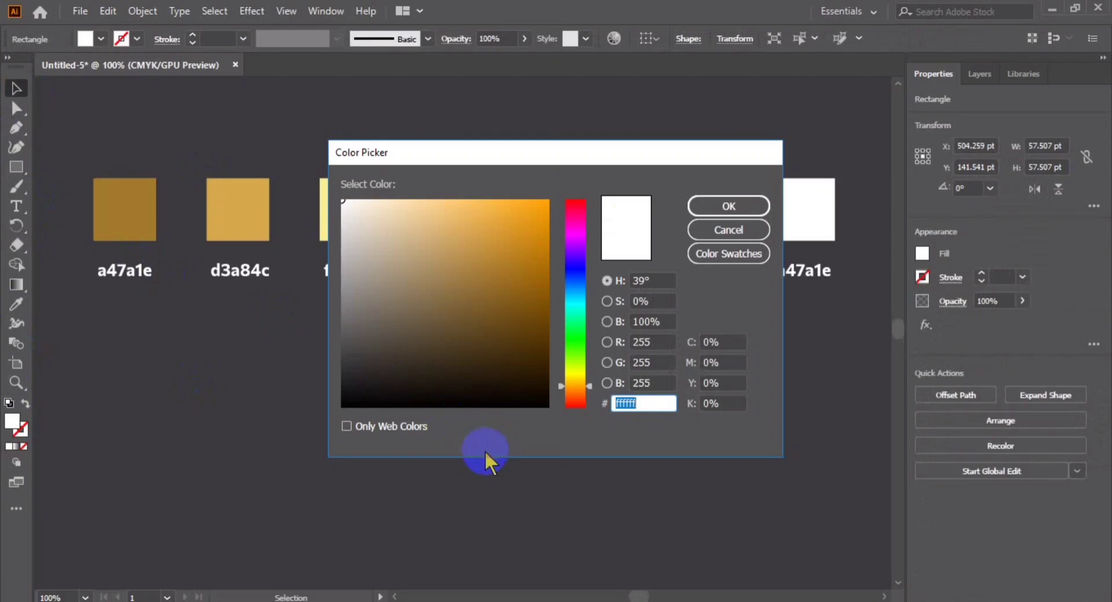
click(624, 403)
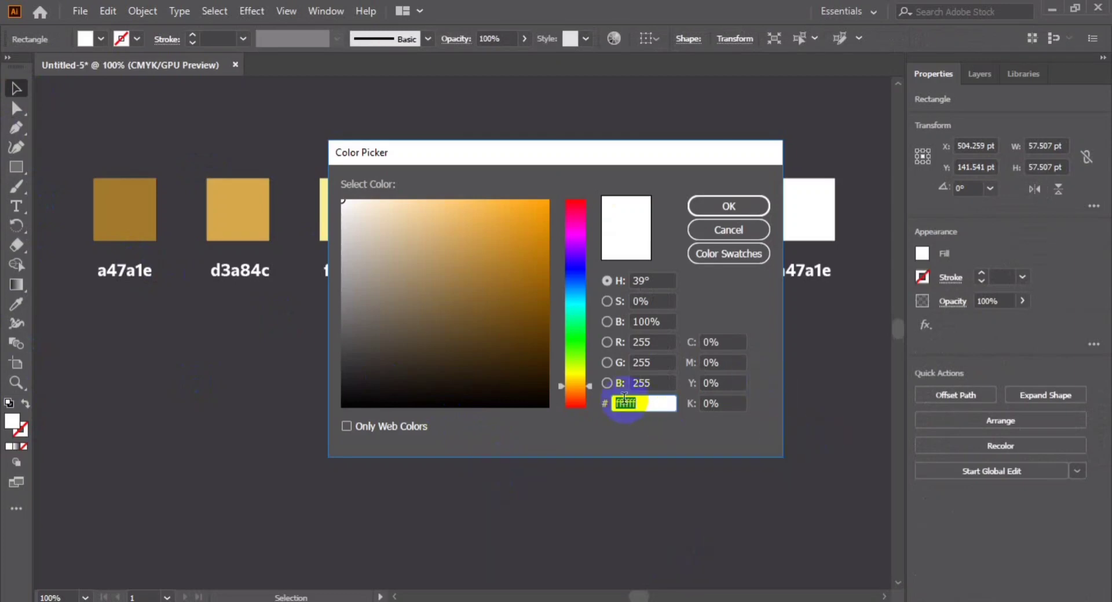
text(f887)
text(c)
key(Return)
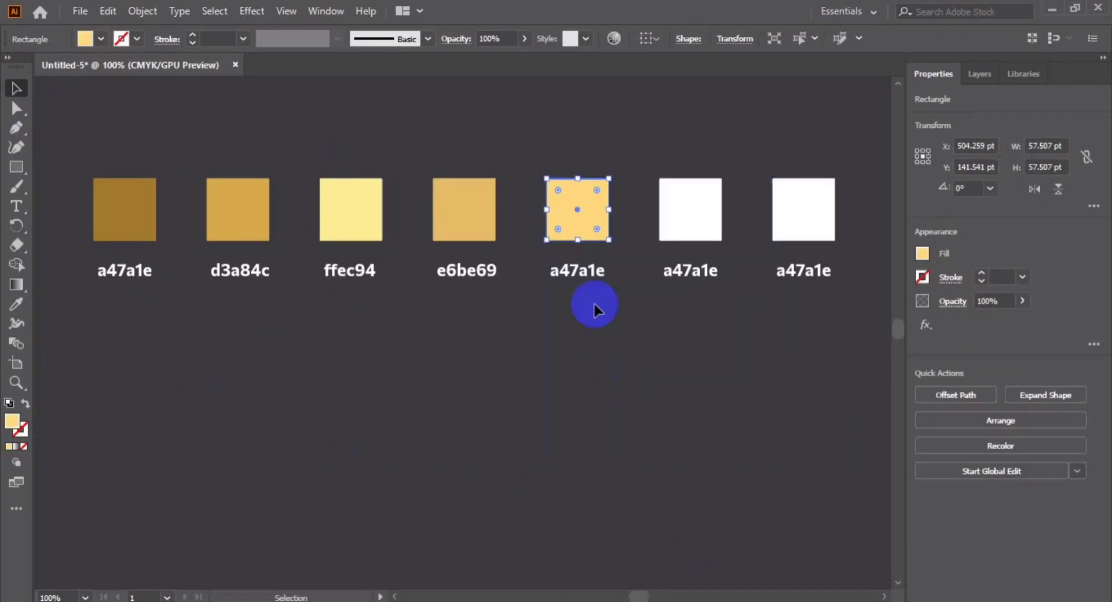
Change the fifth square's label to ffd87c.
click(582, 271)
click(16, 206)
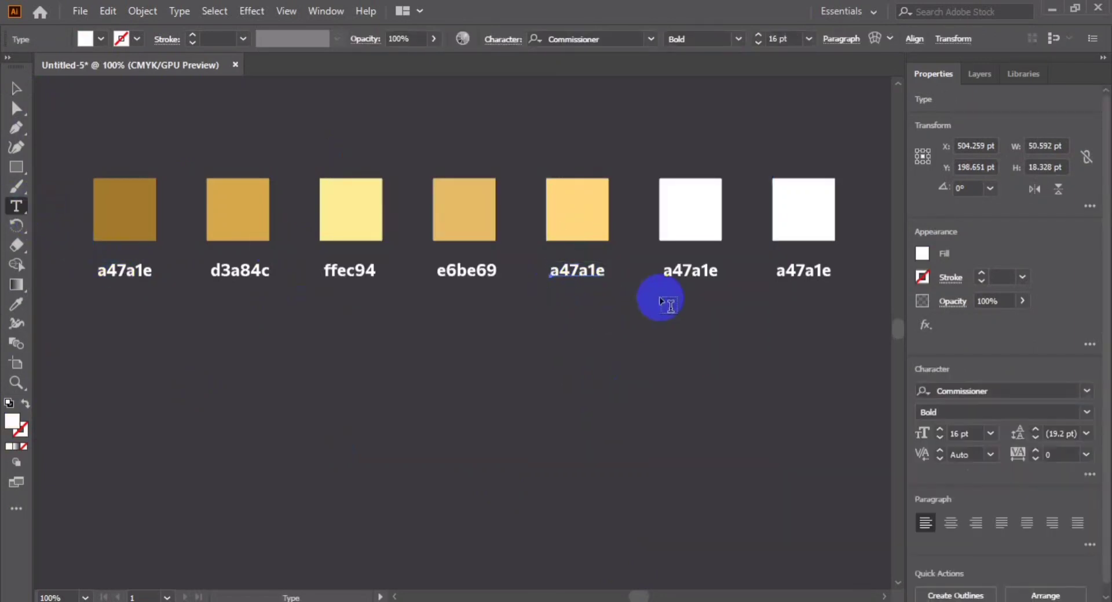
double_click(578, 271)
key(ctrl+v)
key(Escape)
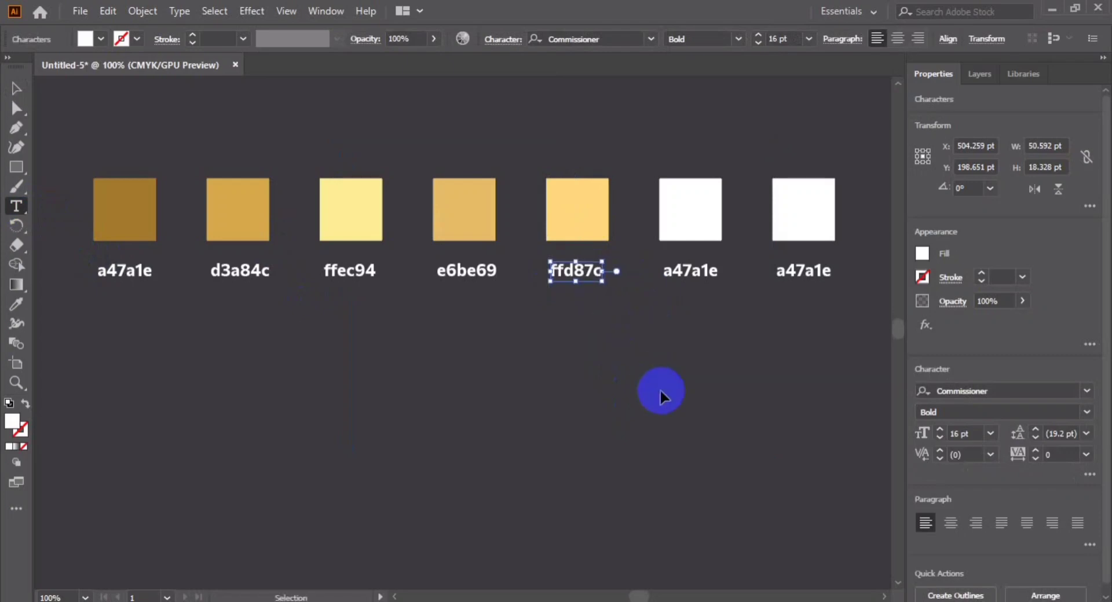
click(16, 88)
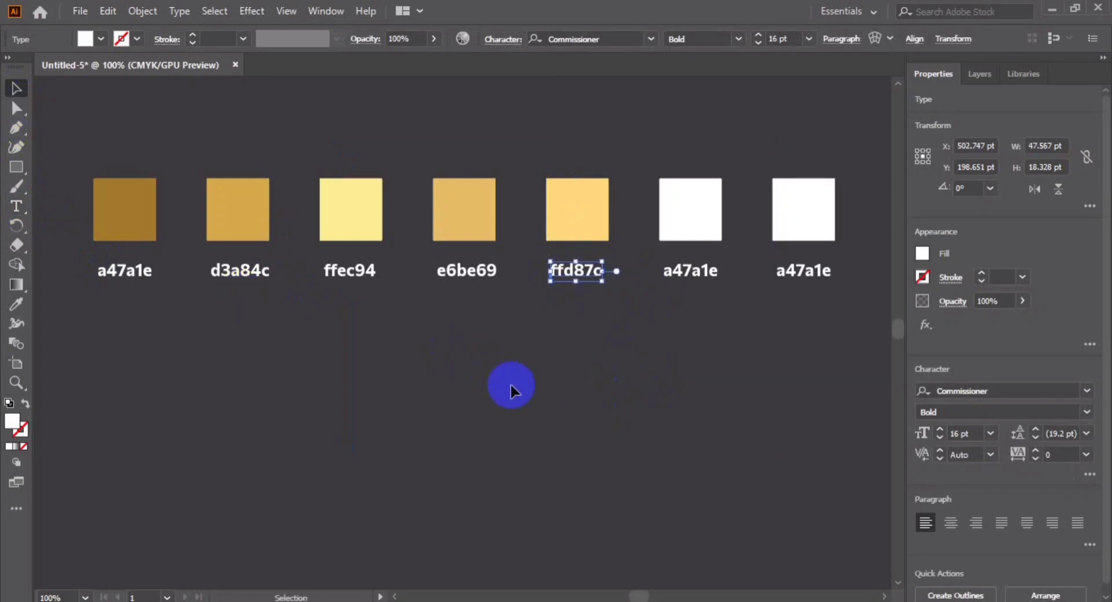
click(511, 391)
click(695, 218)
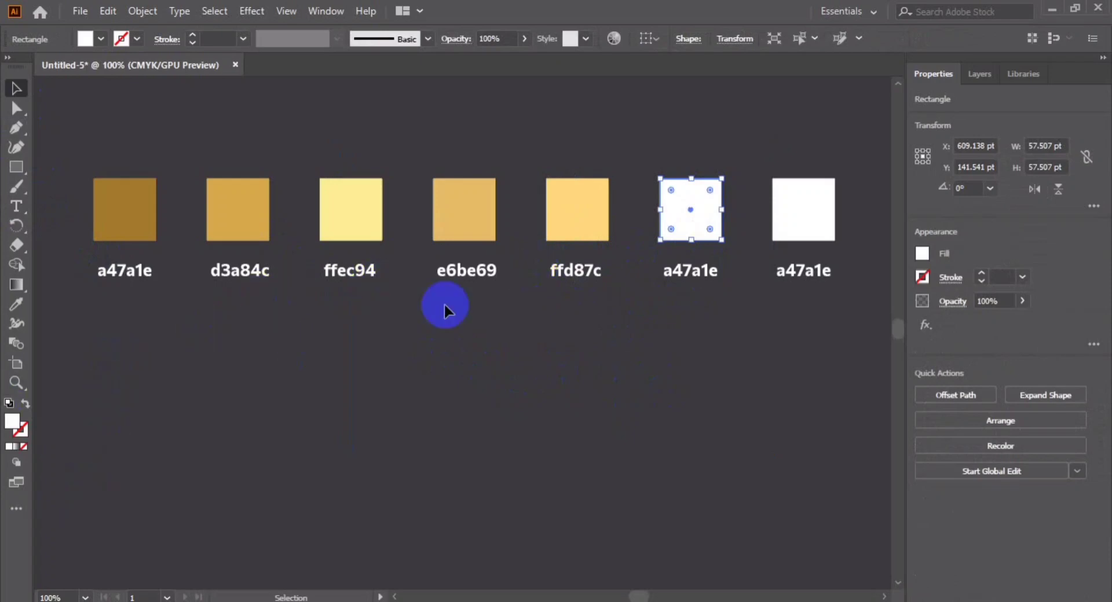
Fill the sixth square with hex b58f3e.
double_click(10, 422)
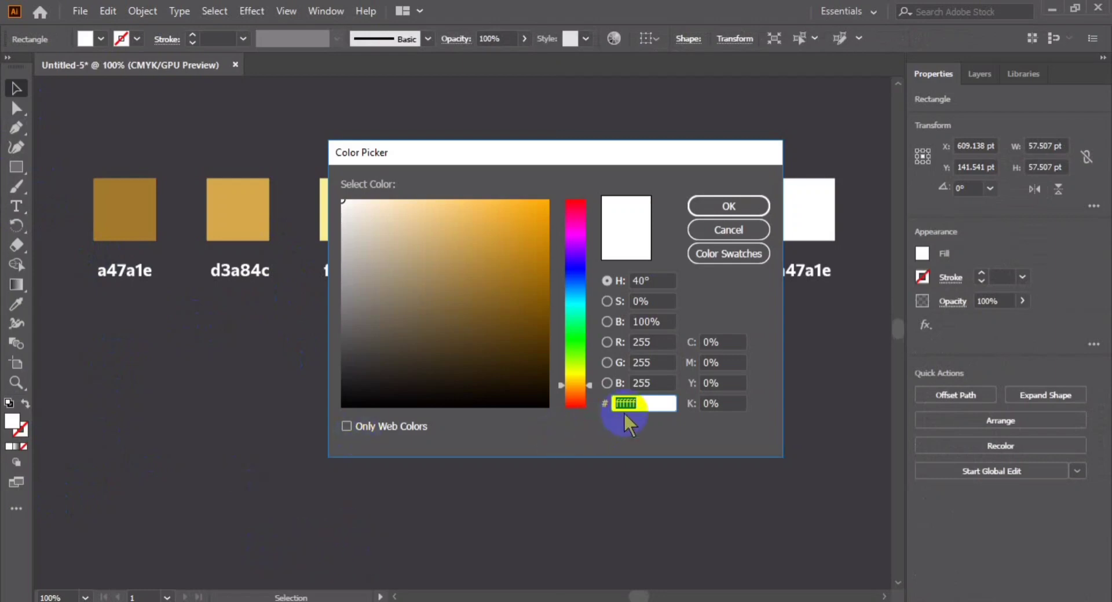
text(b)
text(58f3e)
click(697, 213)
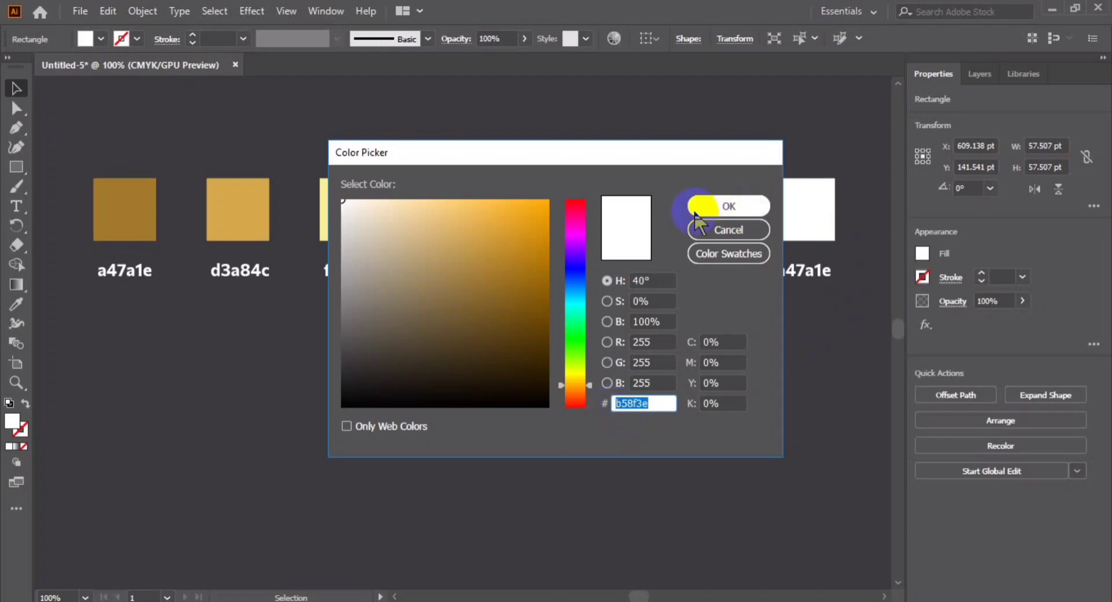
click(700, 271)
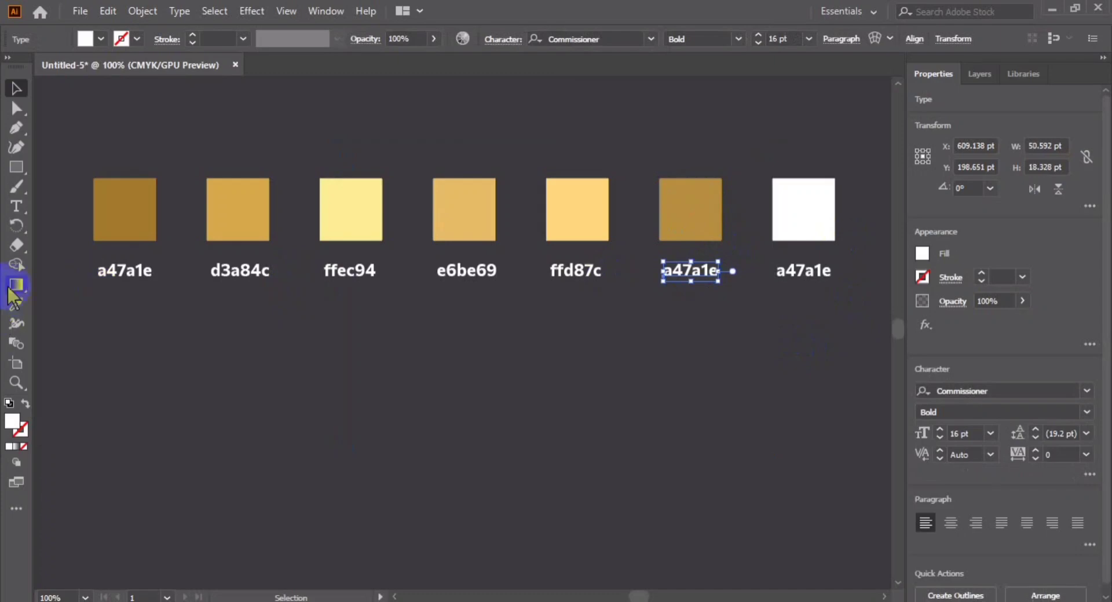
Change the sixth square's label to b58f3e.
click(16, 206)
double_click(691, 271)
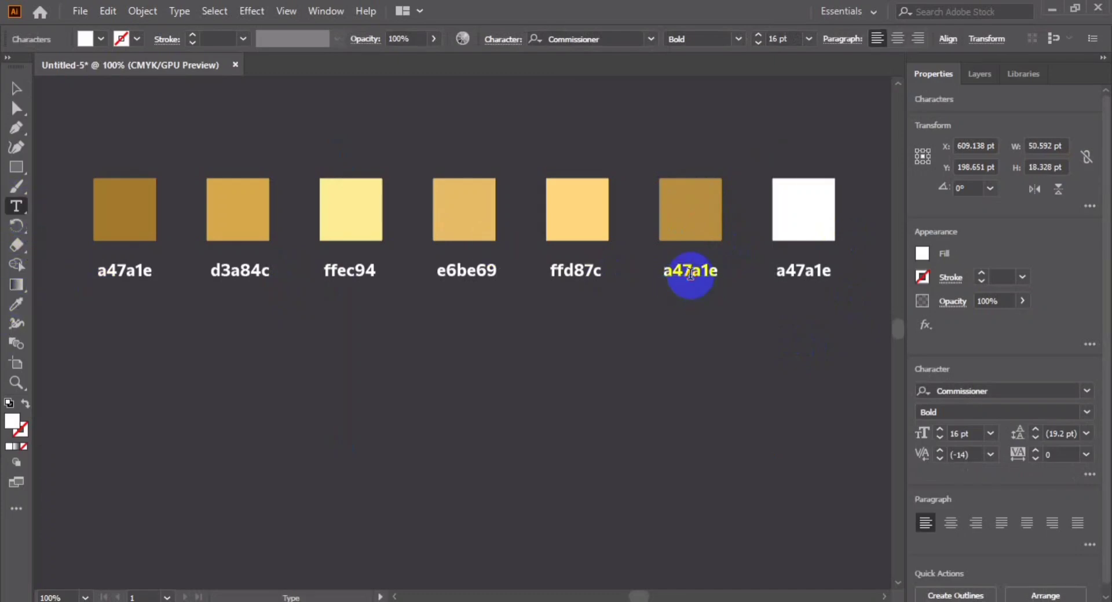
text(b58f3e)
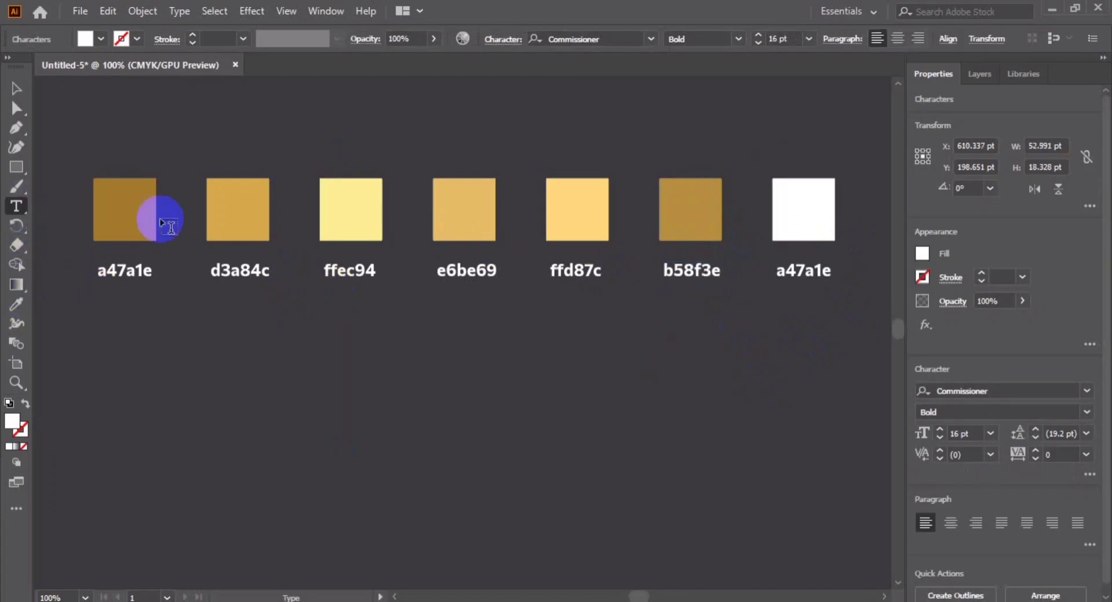
click(16, 88)
click(672, 282)
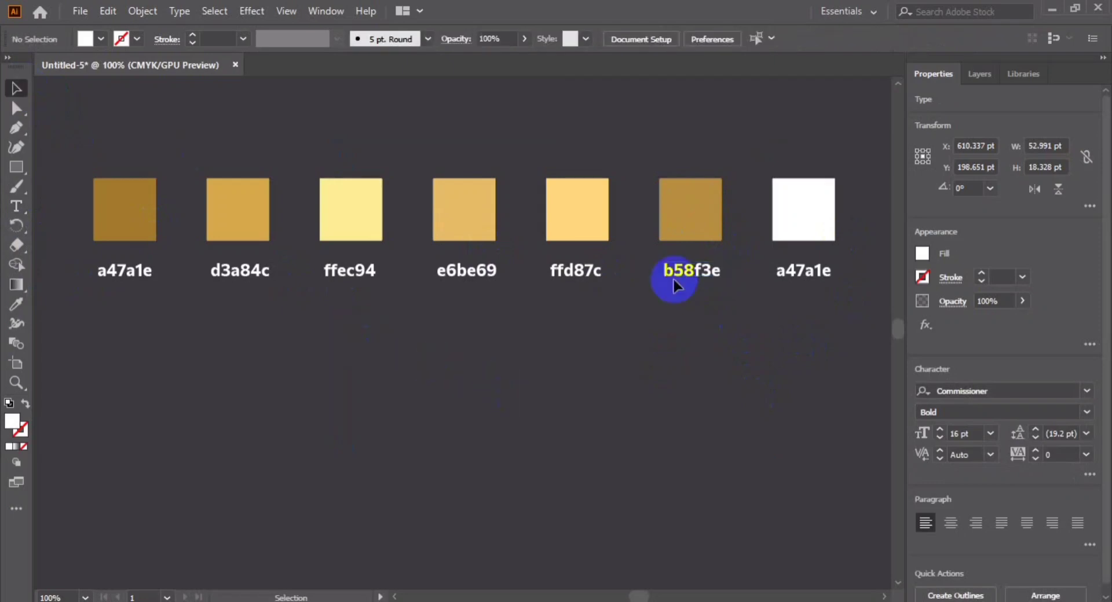
Fill the seventh square with brown hex 956d13.
click(787, 218)
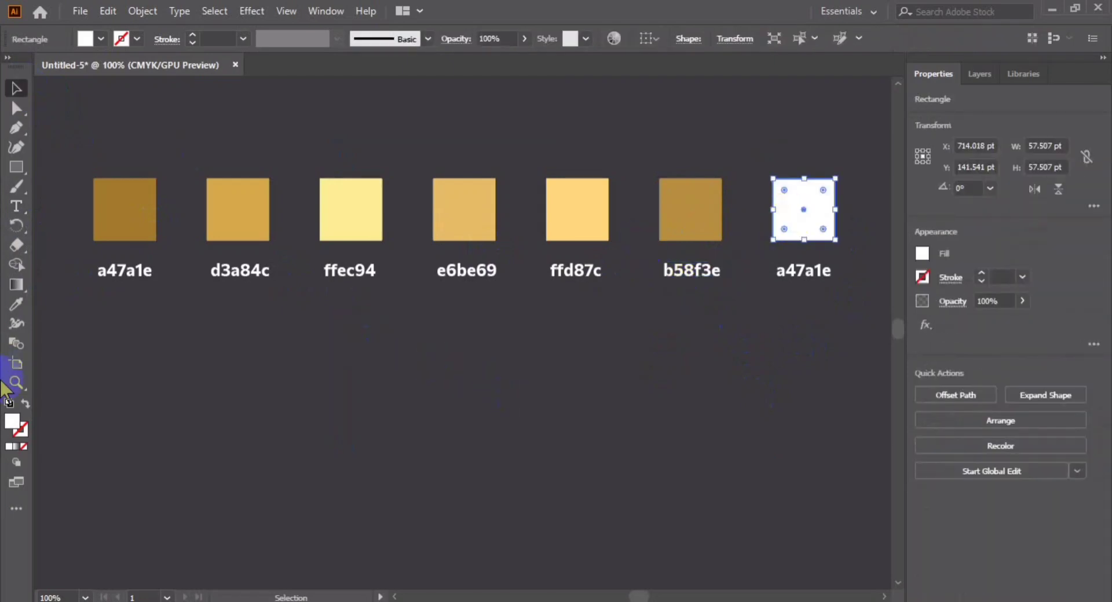
double_click(11, 424)
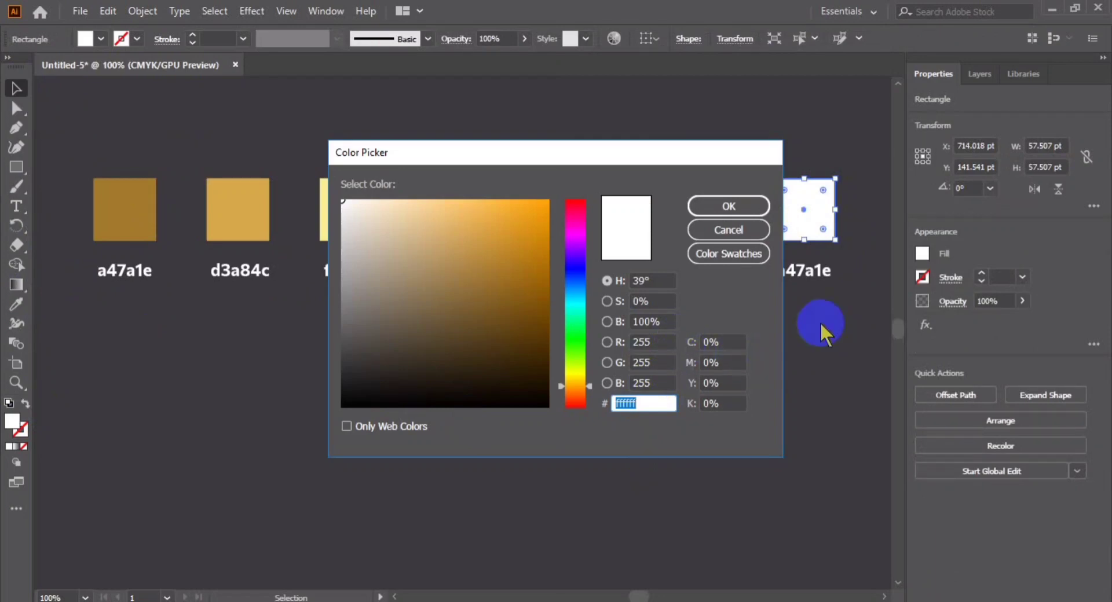
text(956)
text(d13)
key(ctrl+a)
click(729, 206)
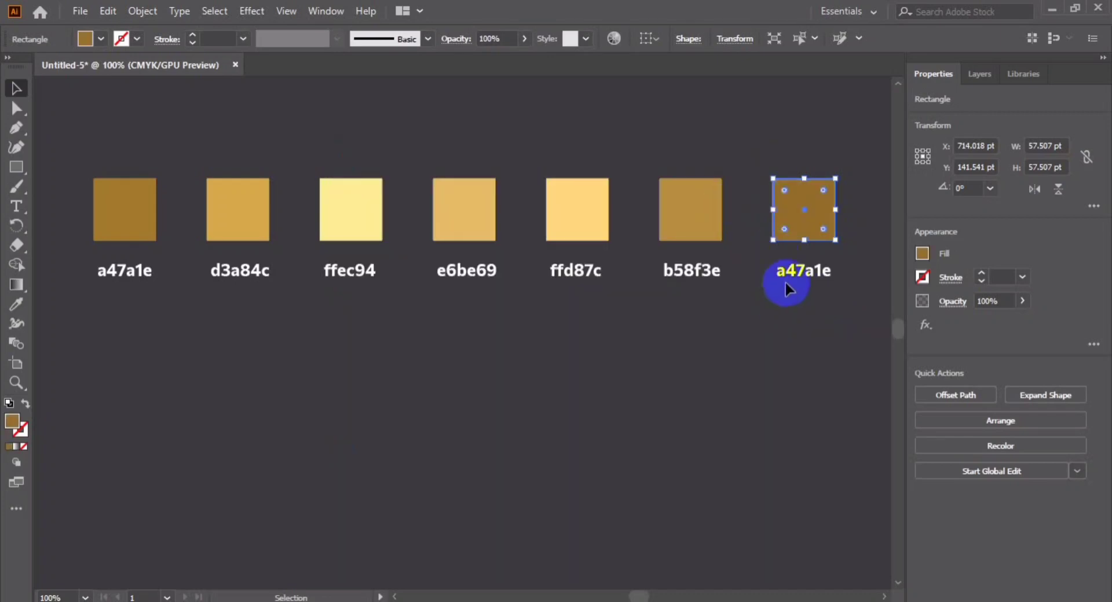
Retype the seventh square's label as 956d13.
click(782, 276)
click(16, 206)
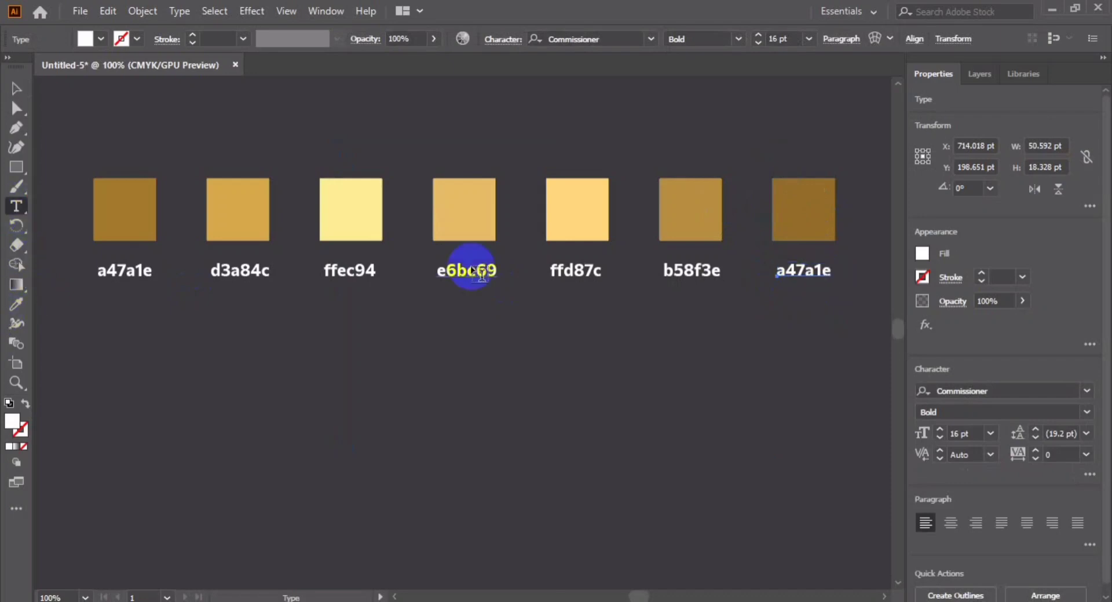
double_click(821, 291)
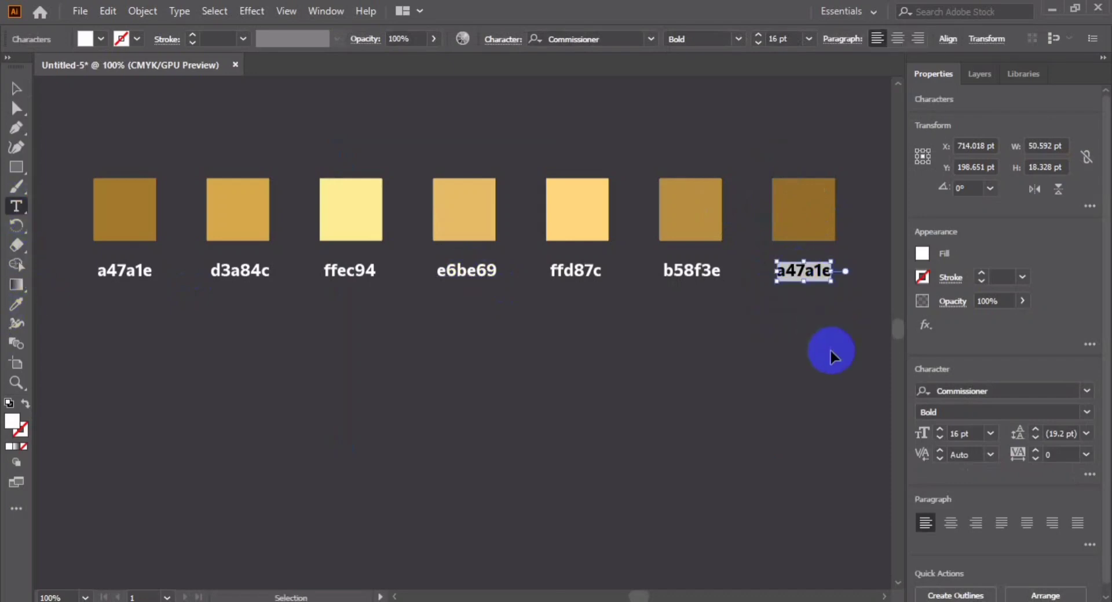
text(956d13)
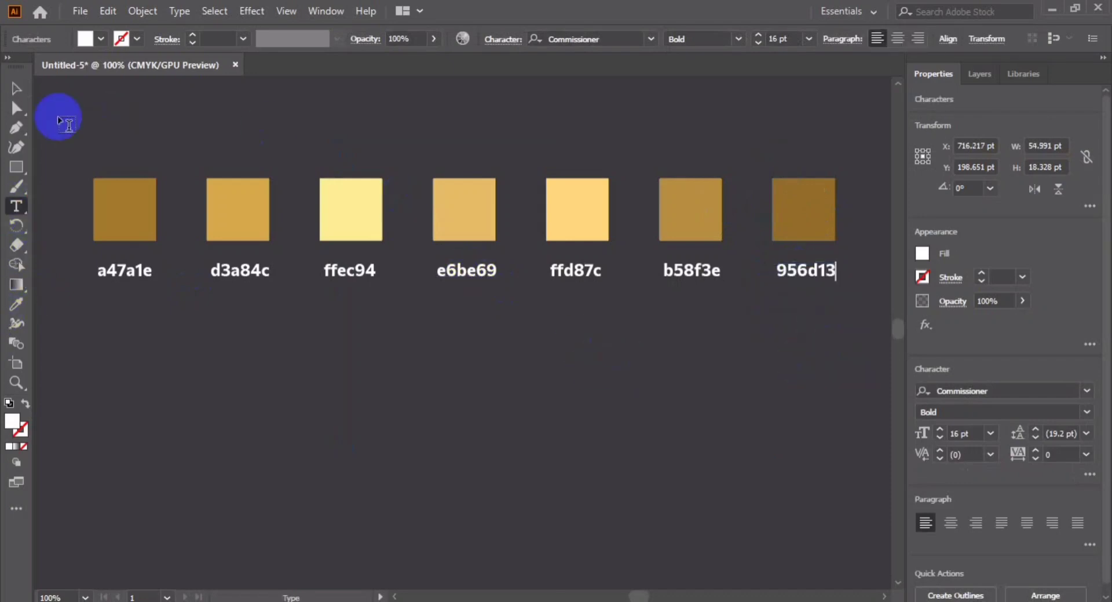
click(14, 90)
click(283, 363)
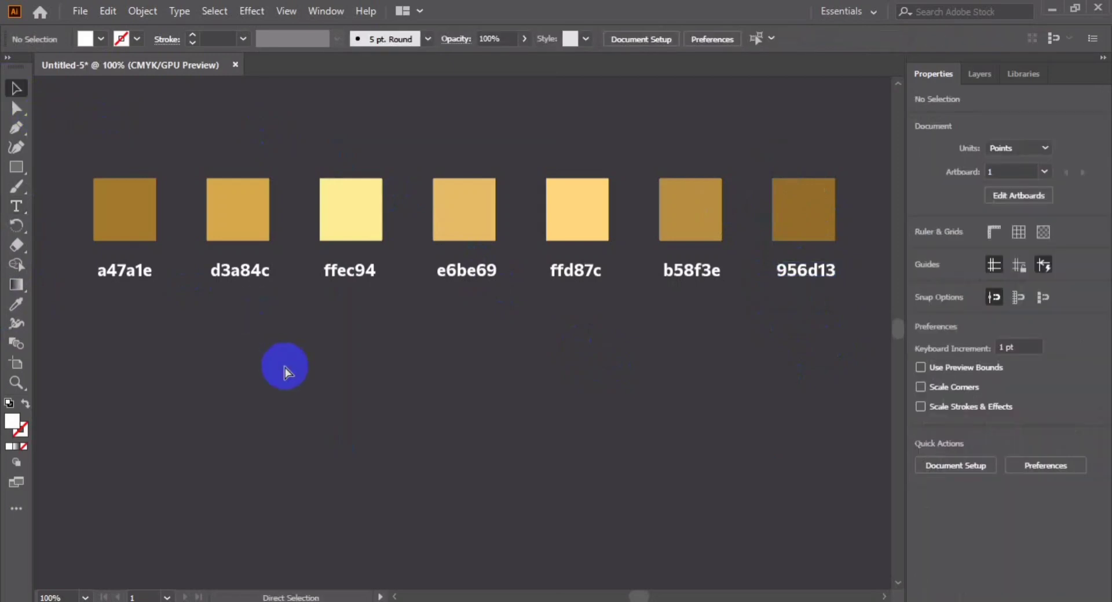
key(ctrl+minus)
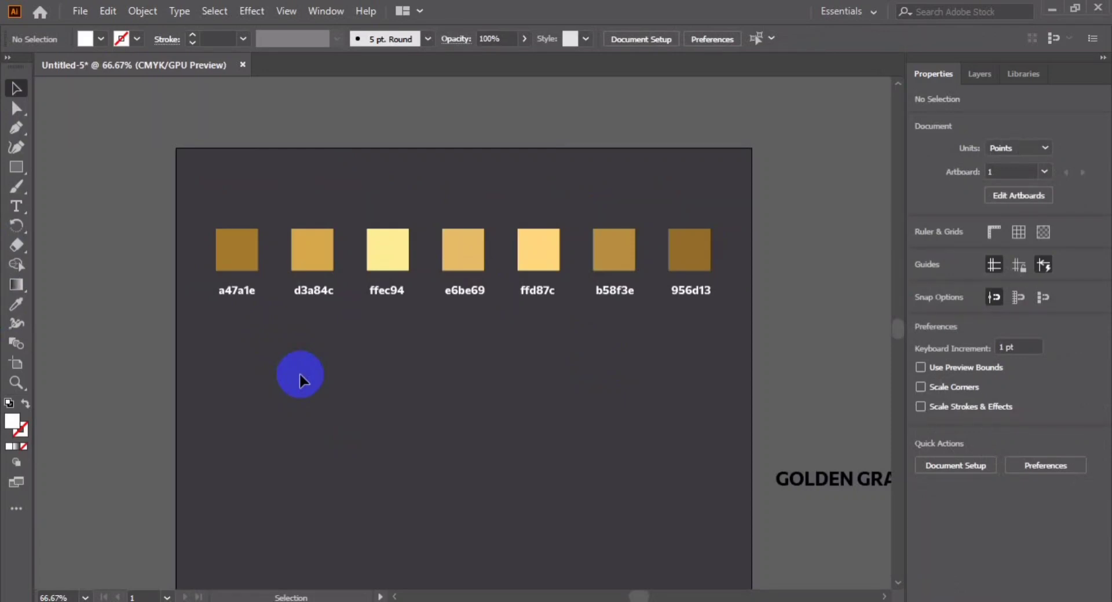
scroll(313, 385, down, 2)
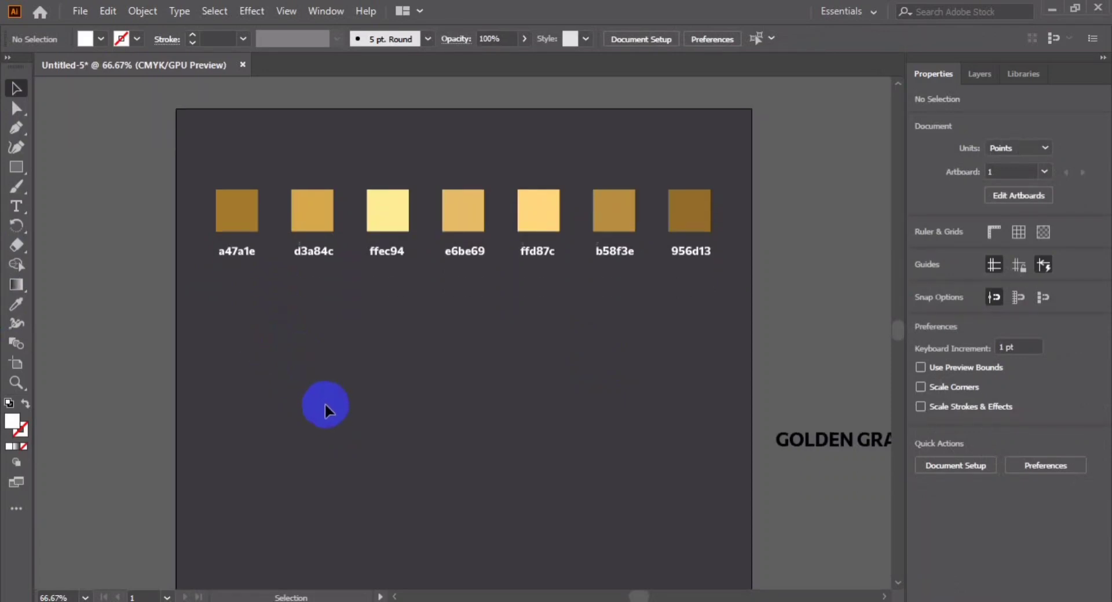
scroll(327, 393, down, 1)
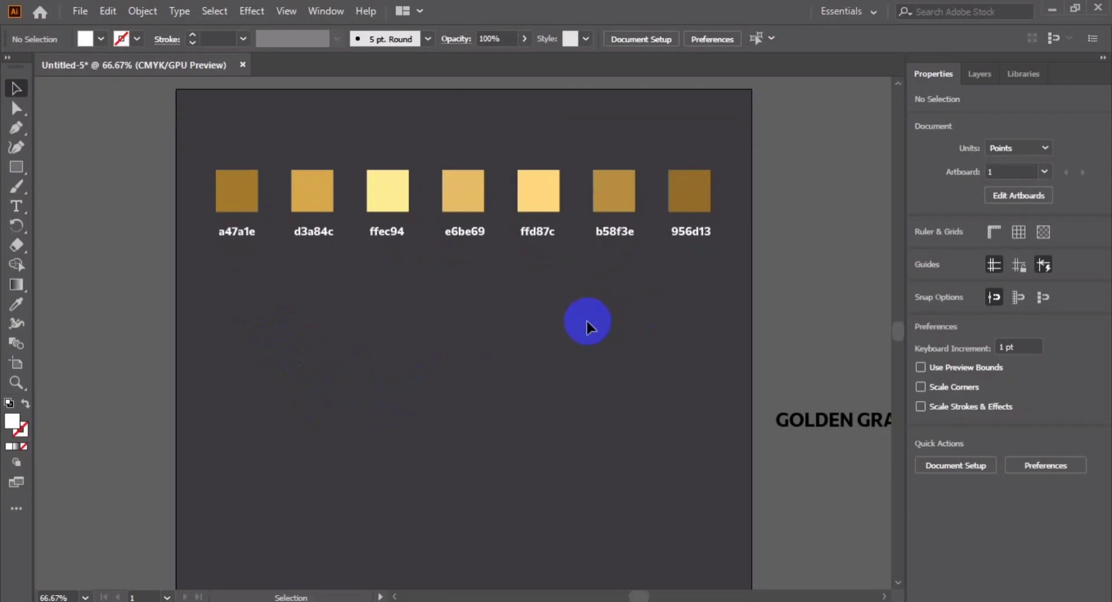
click(16, 167)
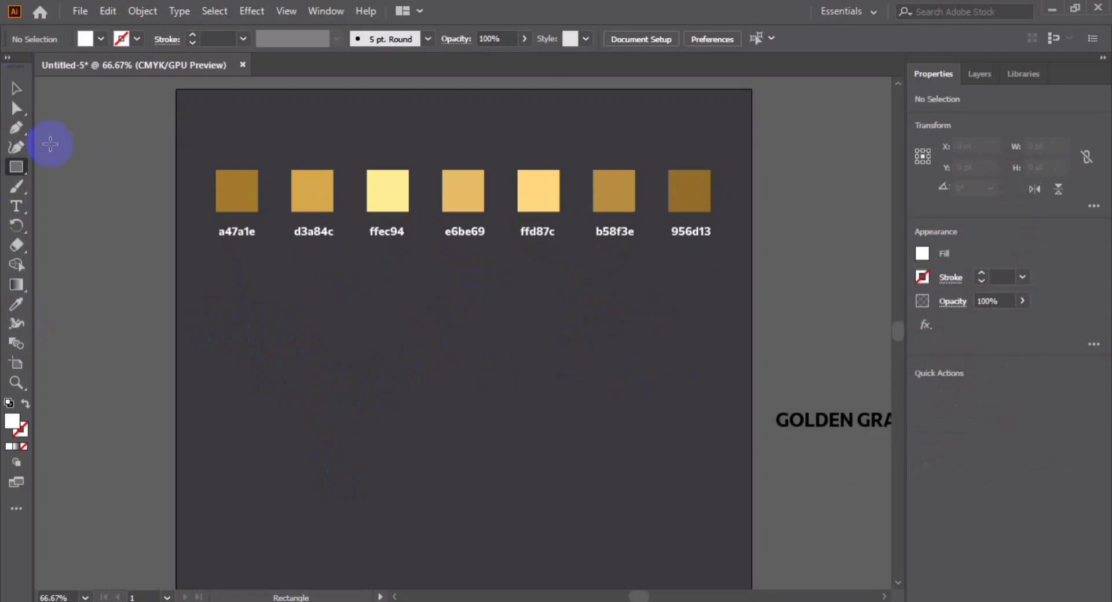
click(16, 89)
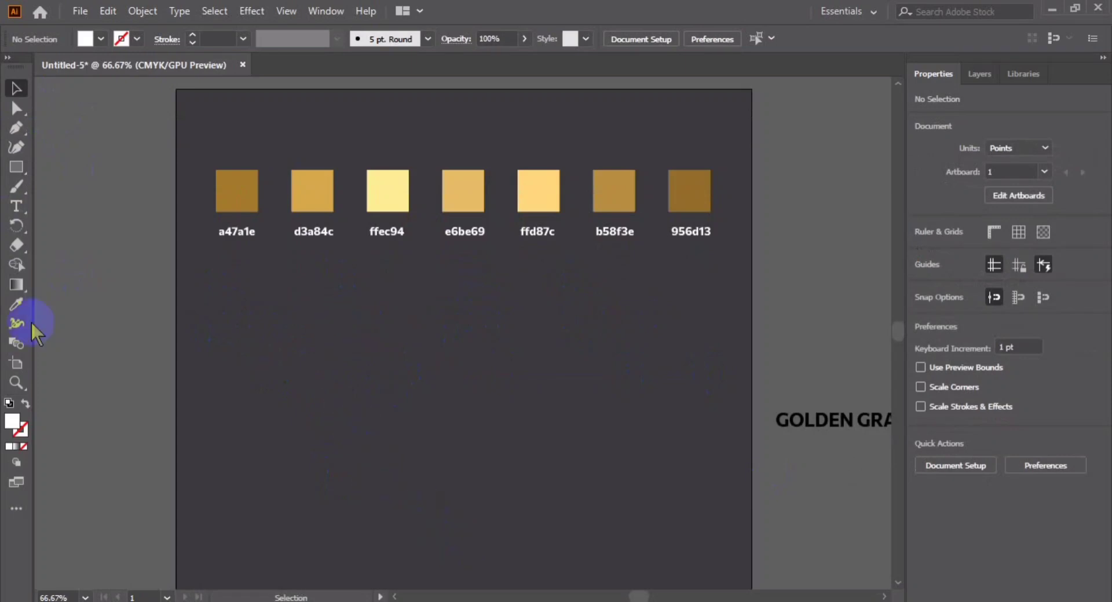
Draw a long white rectangle beneath the swatch row.
click(16, 167)
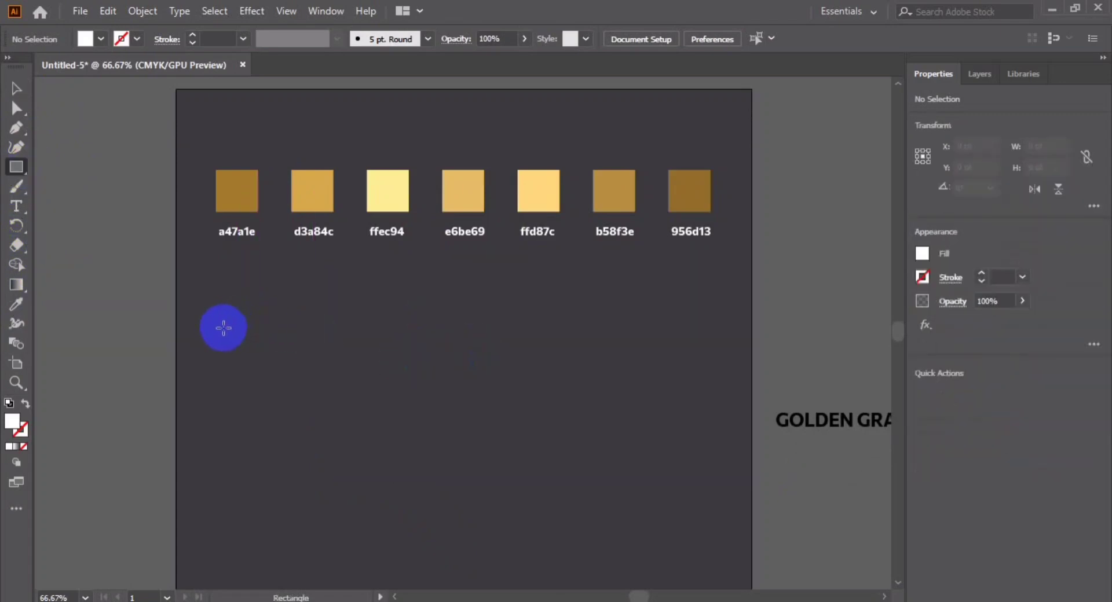
mouse_move(223, 328)
mouse_down()
mouse_move(718, 380)
mouse_move(708, 376)
mouse_up()
click(16, 88)
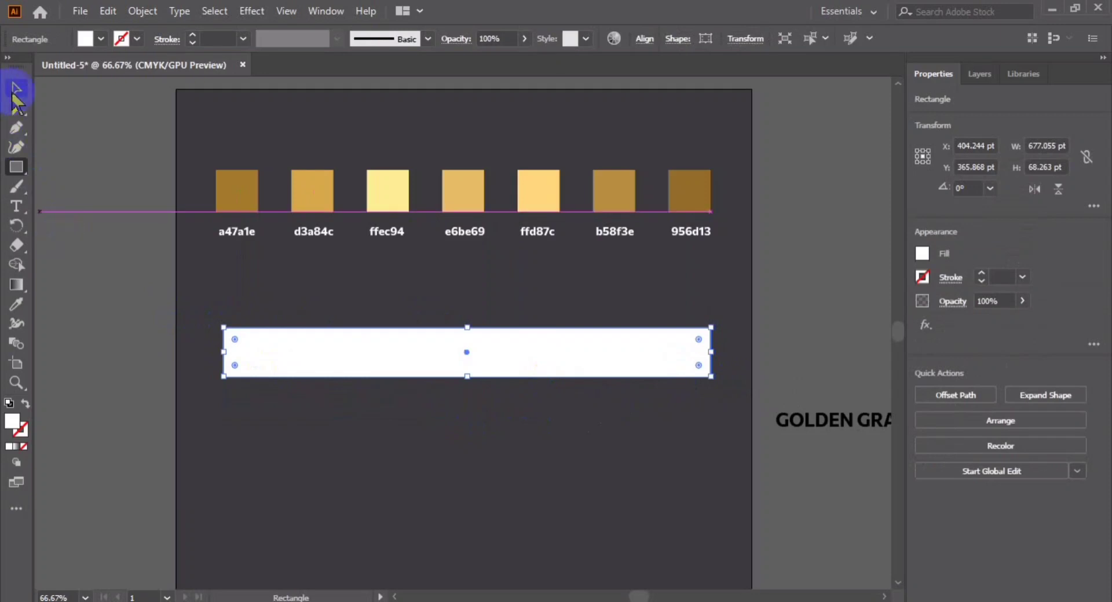
click(183, 247)
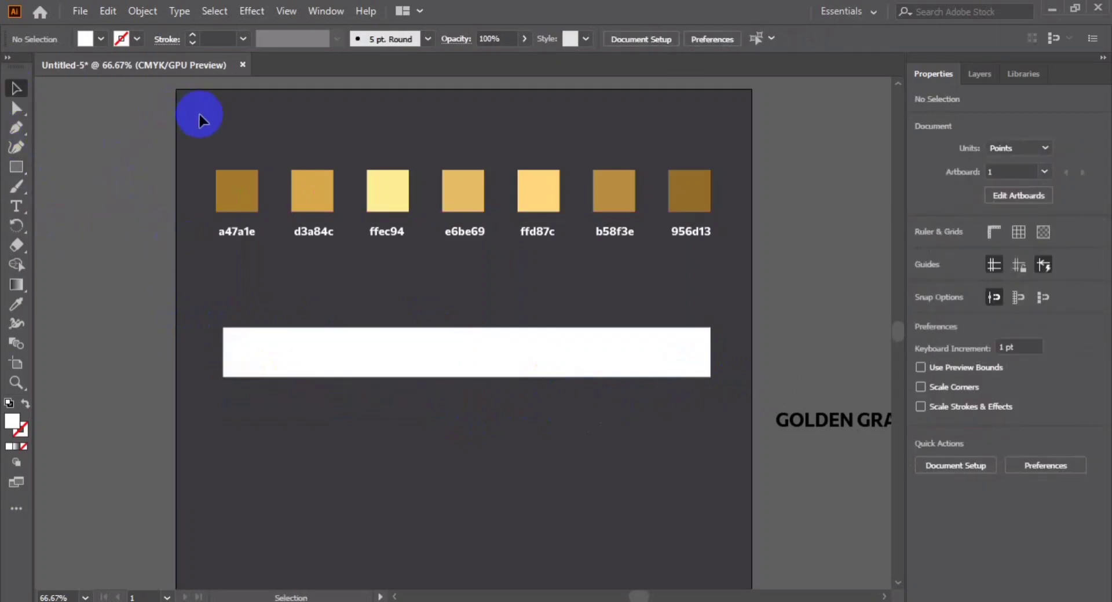
Stretch the bar's left edge to line up with the first swatch.
drag(200, 119, 331, 406)
click(311, 455)
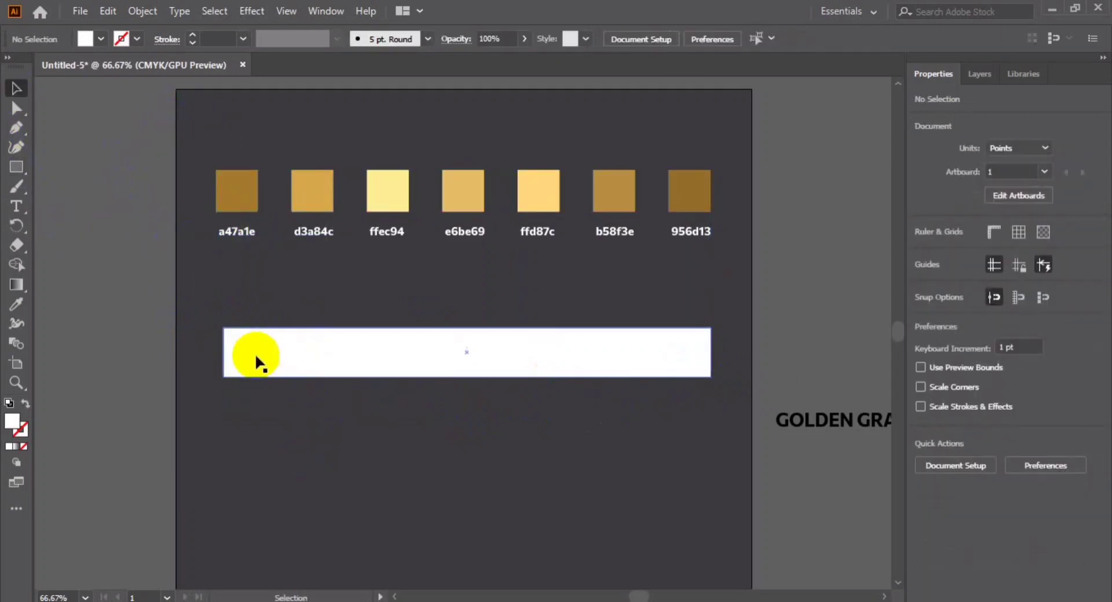
click(257, 362)
drag(223, 352, 217, 351)
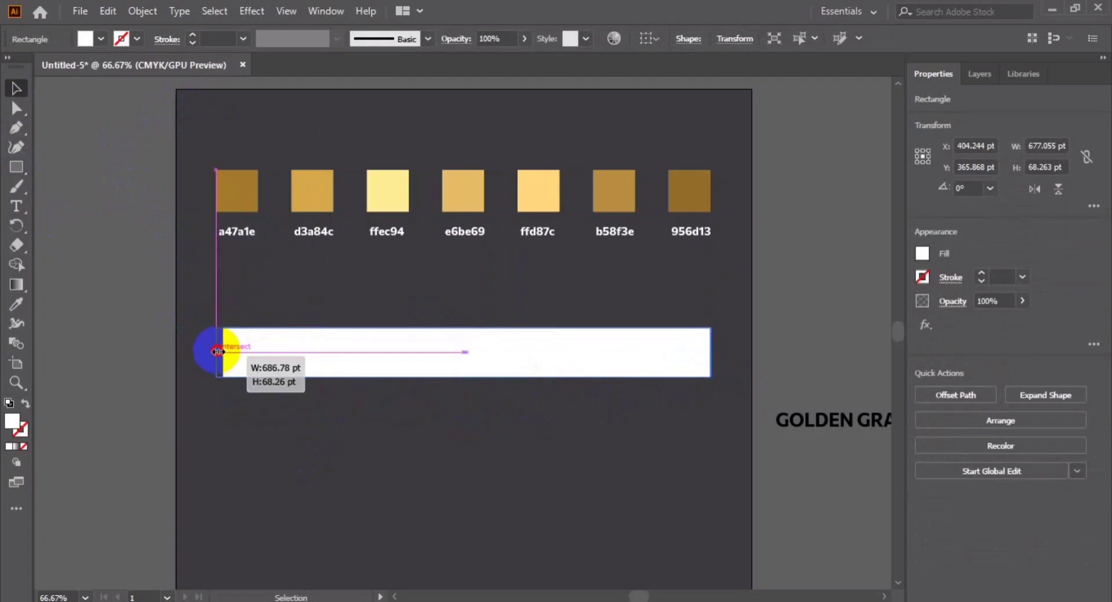
drag(152, 153, 294, 443)
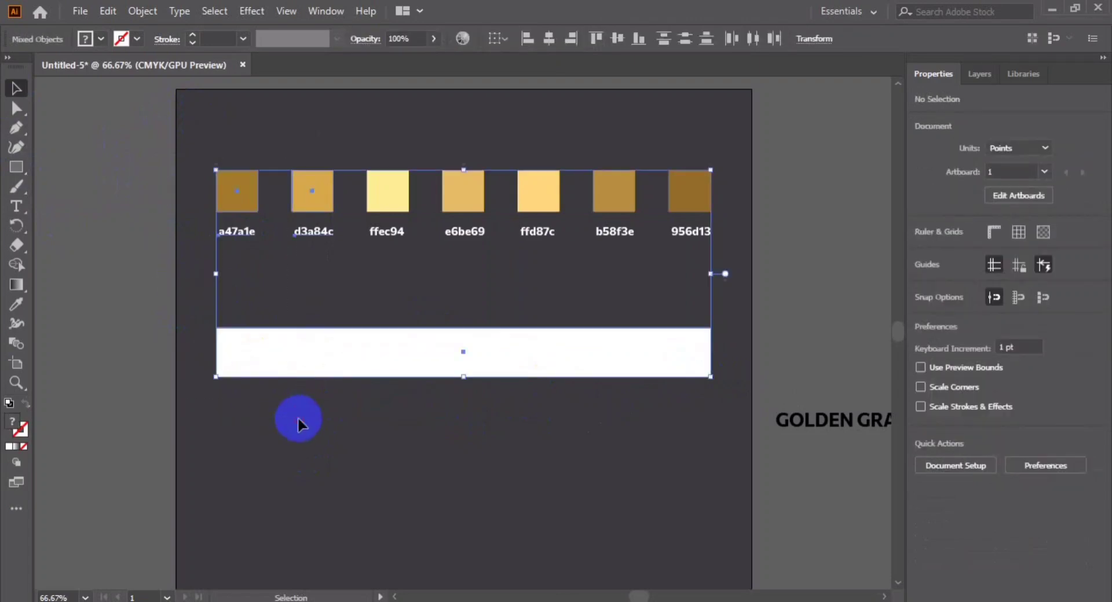
click(294, 442)
click(292, 347)
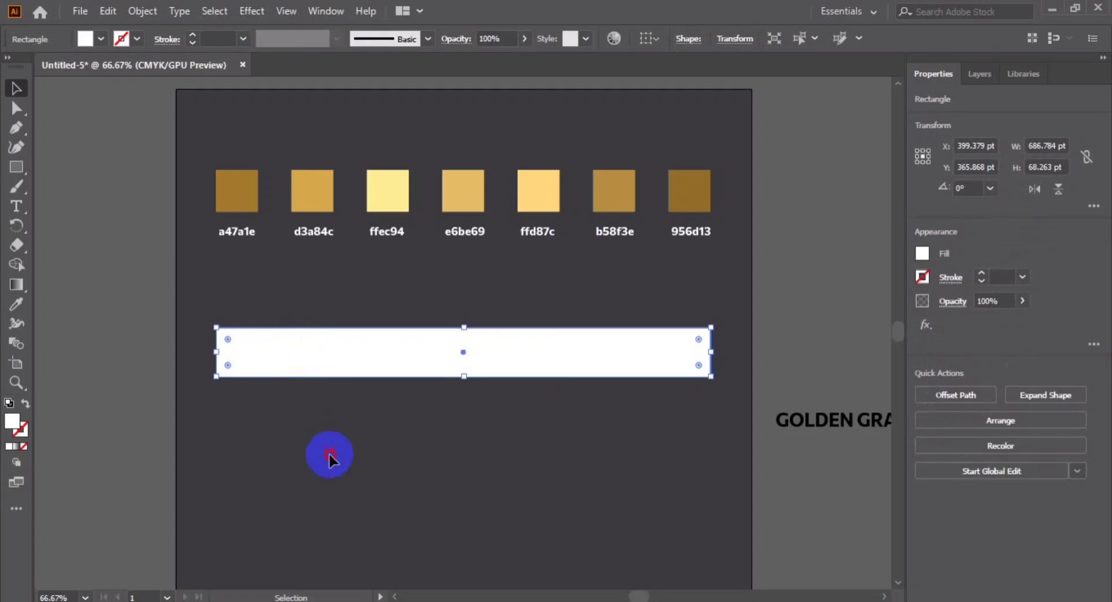
click(329, 453)
click(327, 352)
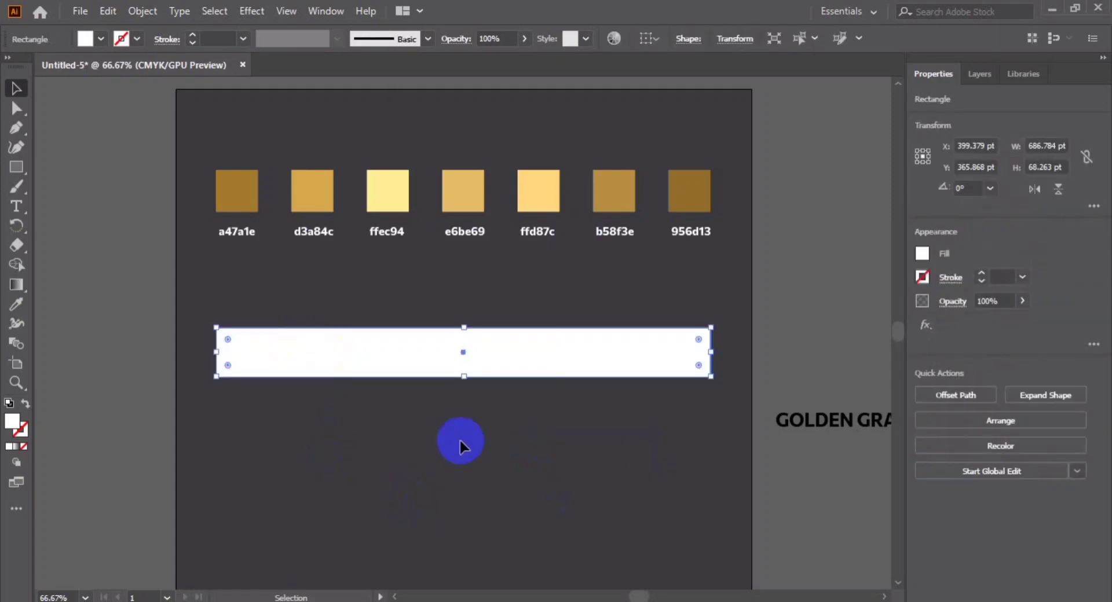
Give the bar a default linear gradient fill.
click(16, 284)
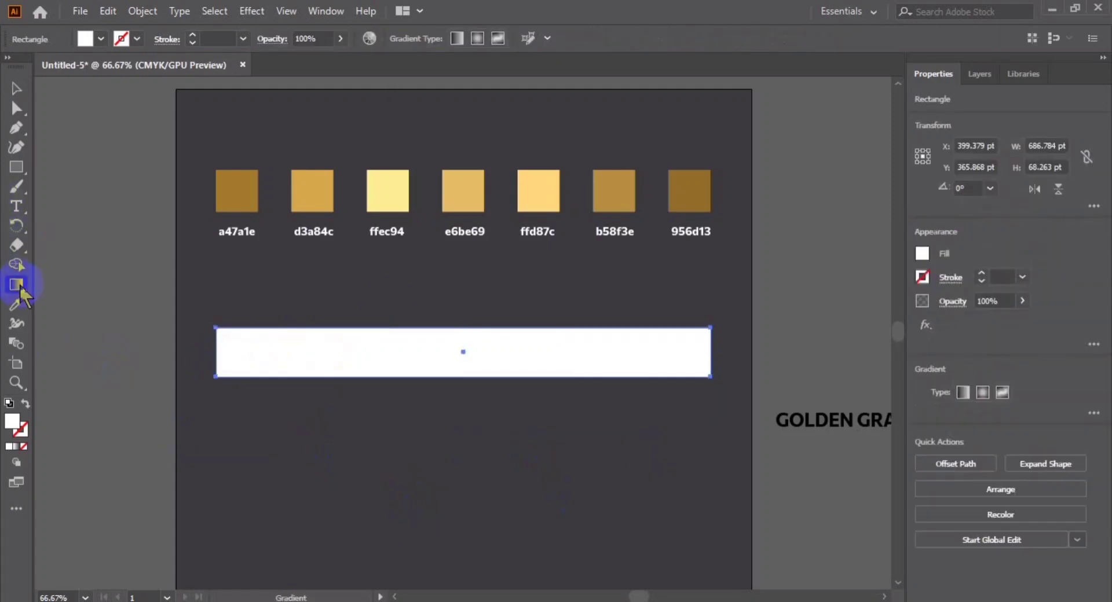
click(16, 446)
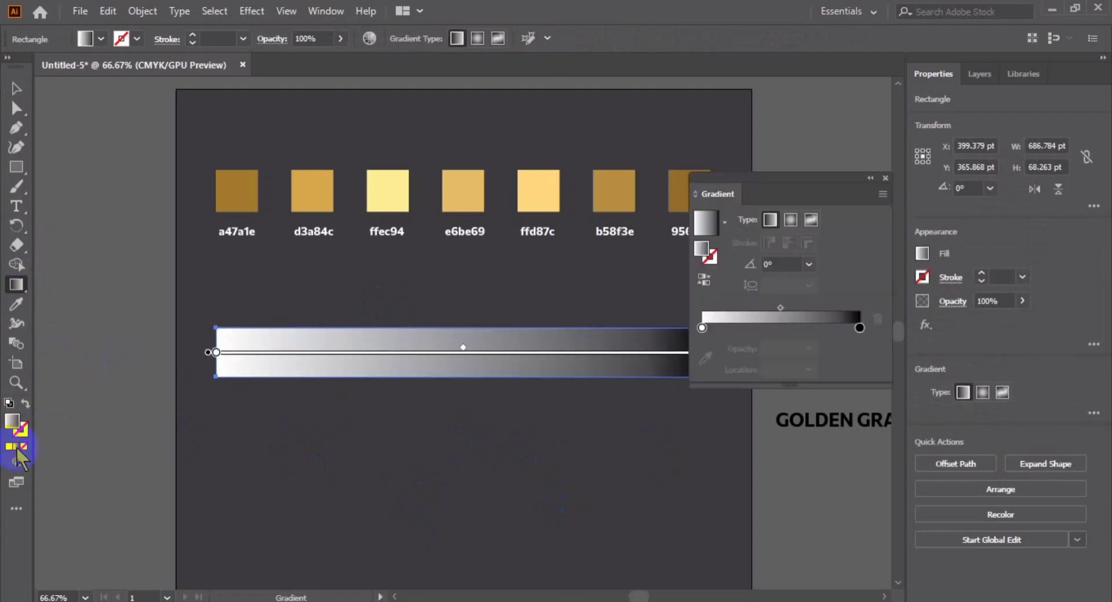
drag(839, 187, 867, 122)
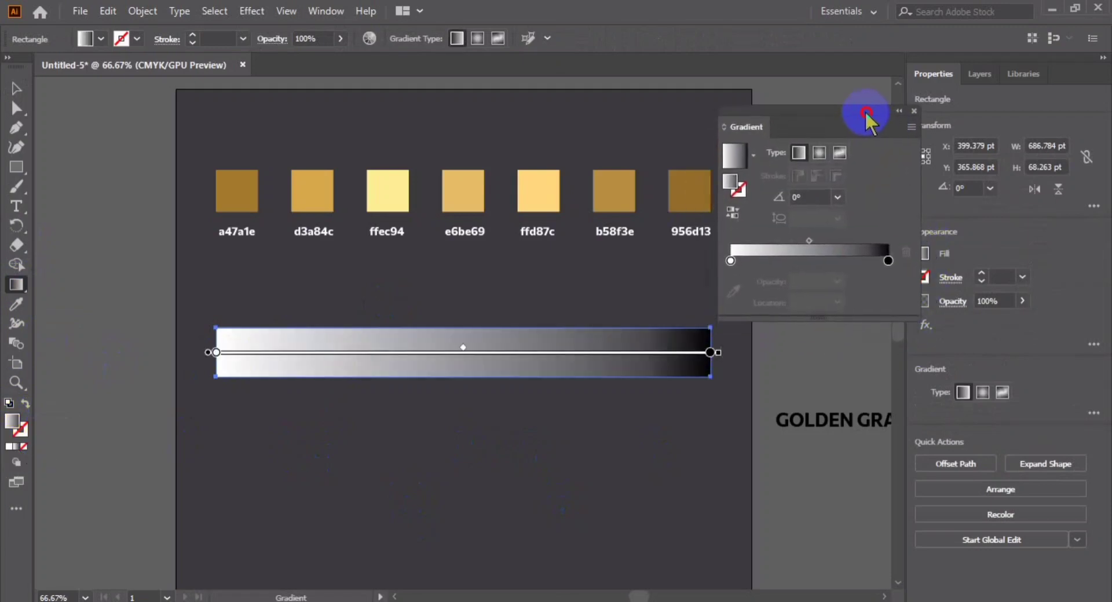
click(731, 261)
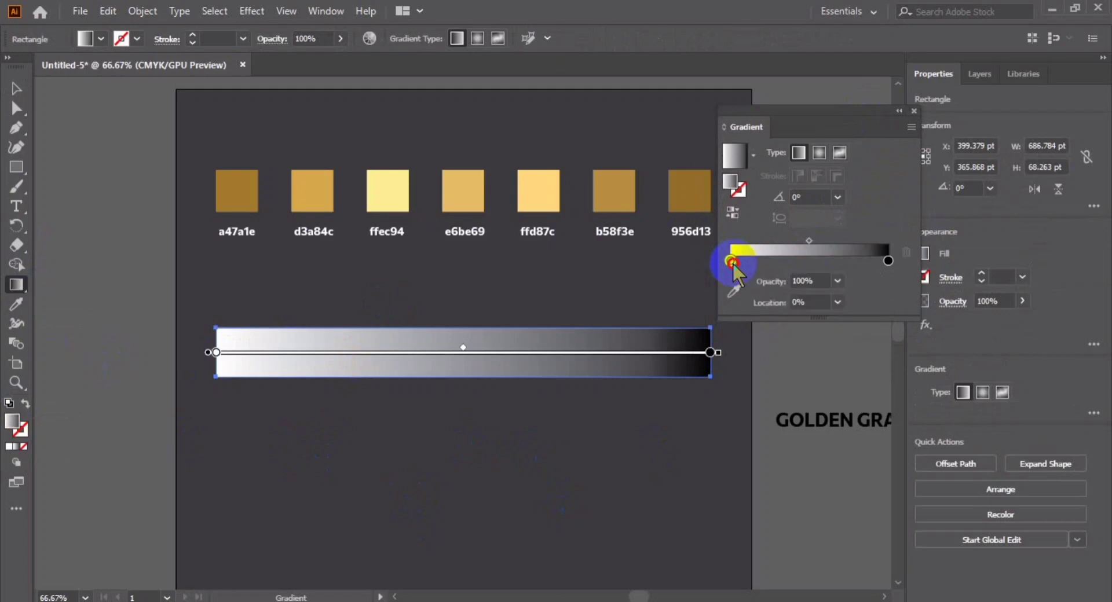
click(911, 127)
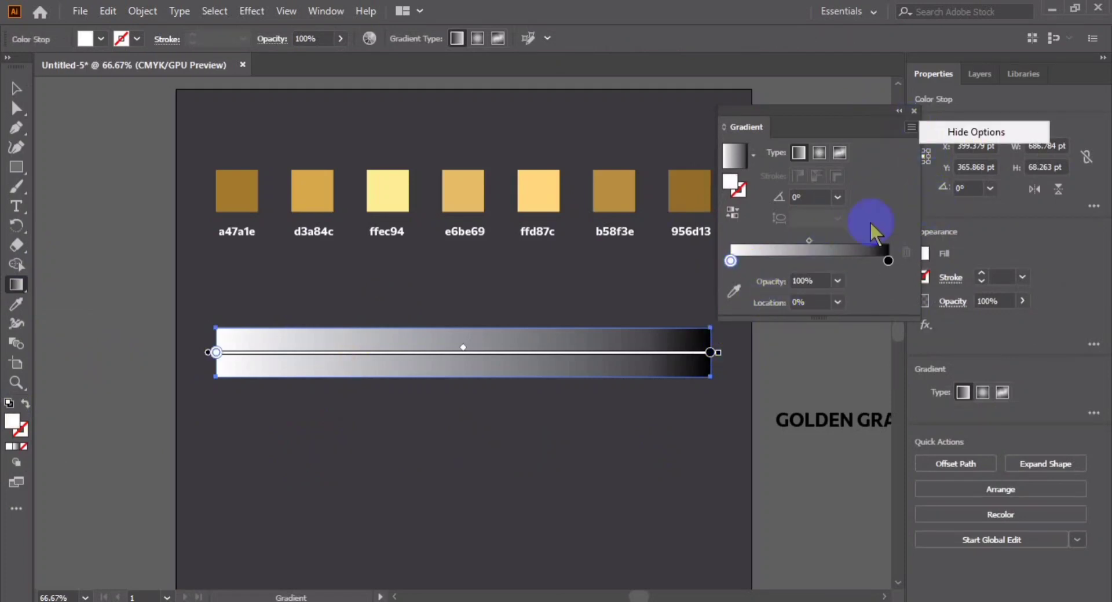
Set the left gradient stop to RGB hex a47a1e and add a stop near the left.
double_click(731, 261)
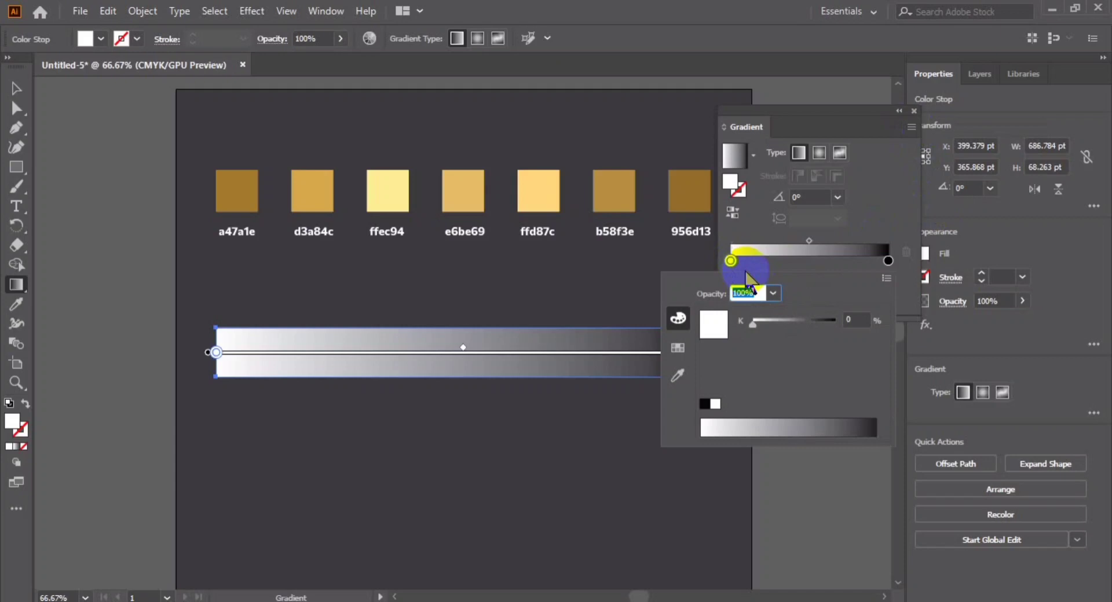
click(887, 278)
click(921, 300)
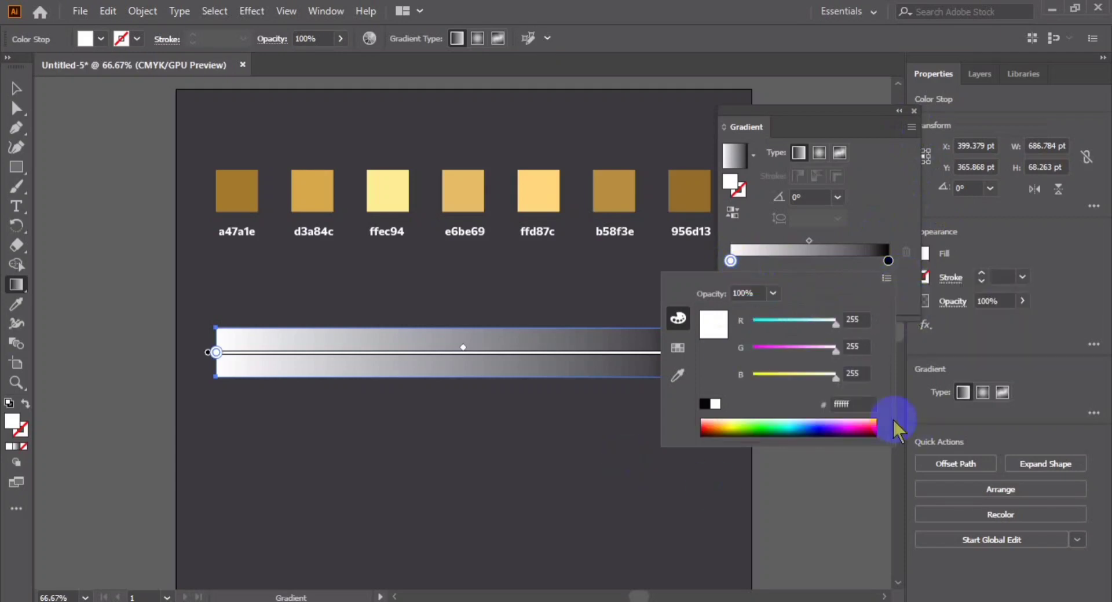
click(853, 405)
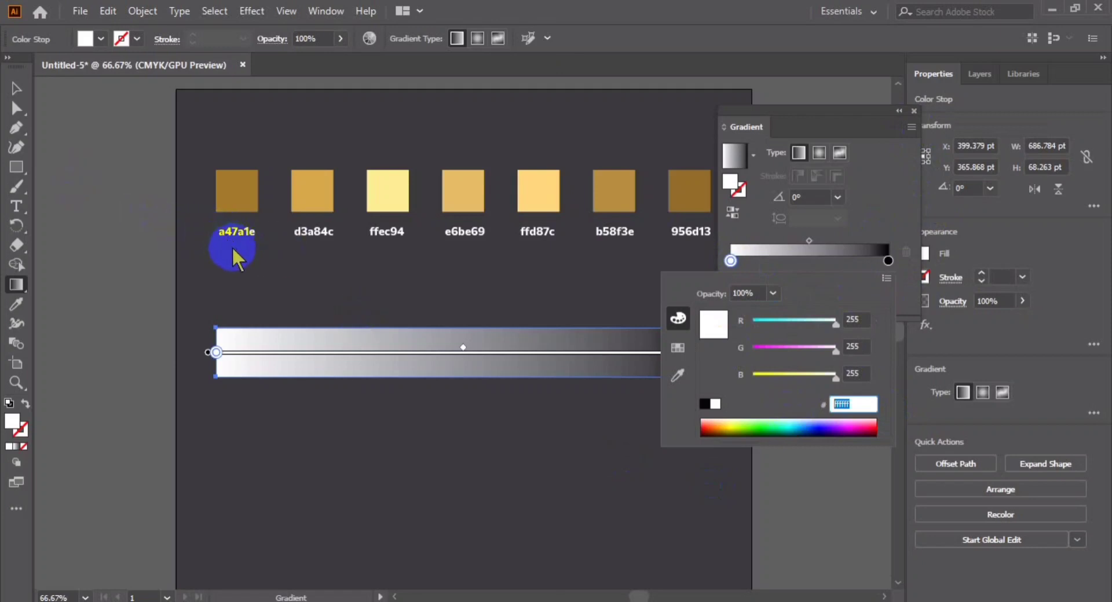
text(a47a1e)
key(Return)
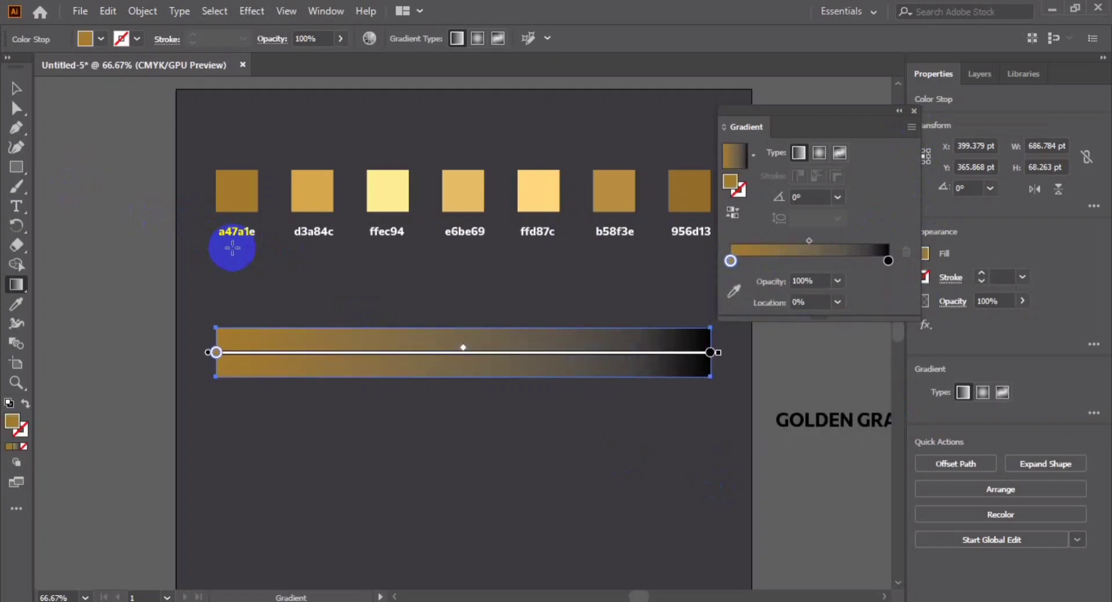
click(752, 261)
Set the first new gradient stop to d3a84c and add a second stop in ffec94.
double_click(752, 261)
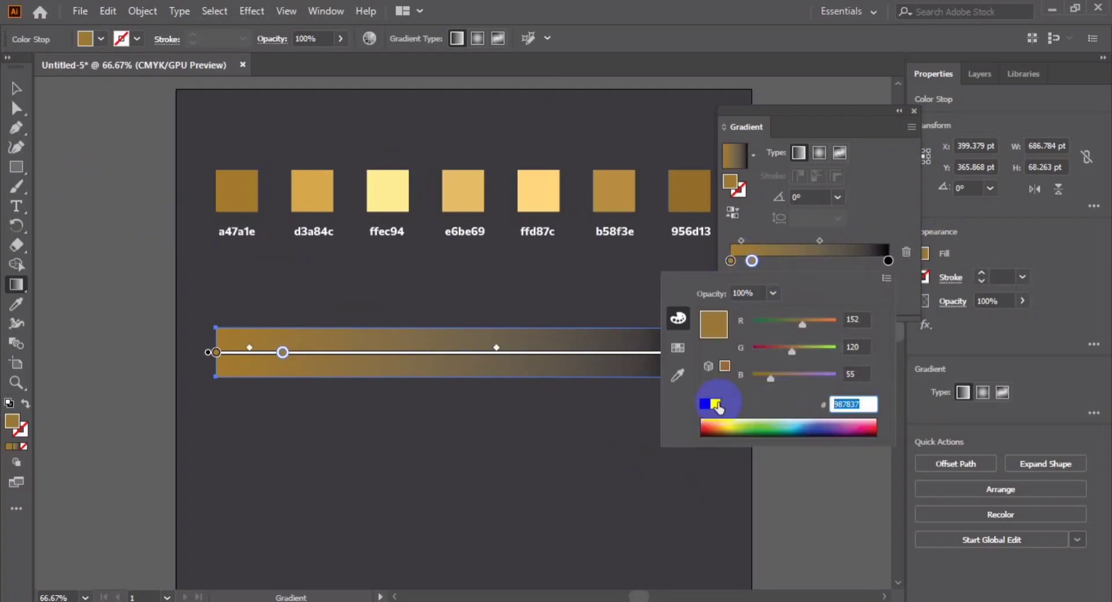
text(d3a84c)
key(Return)
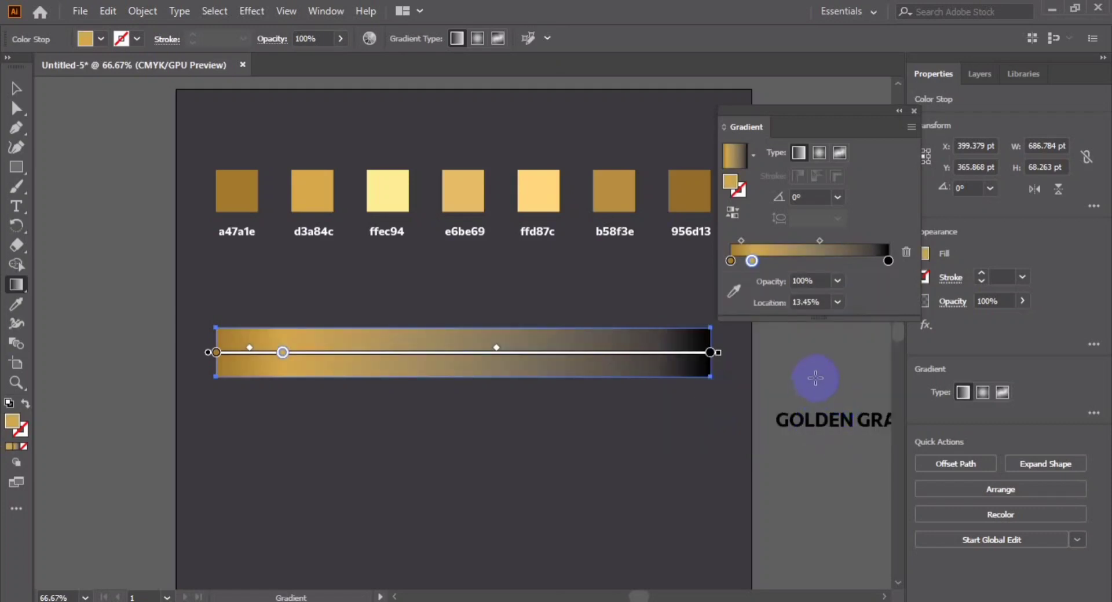
click(780, 262)
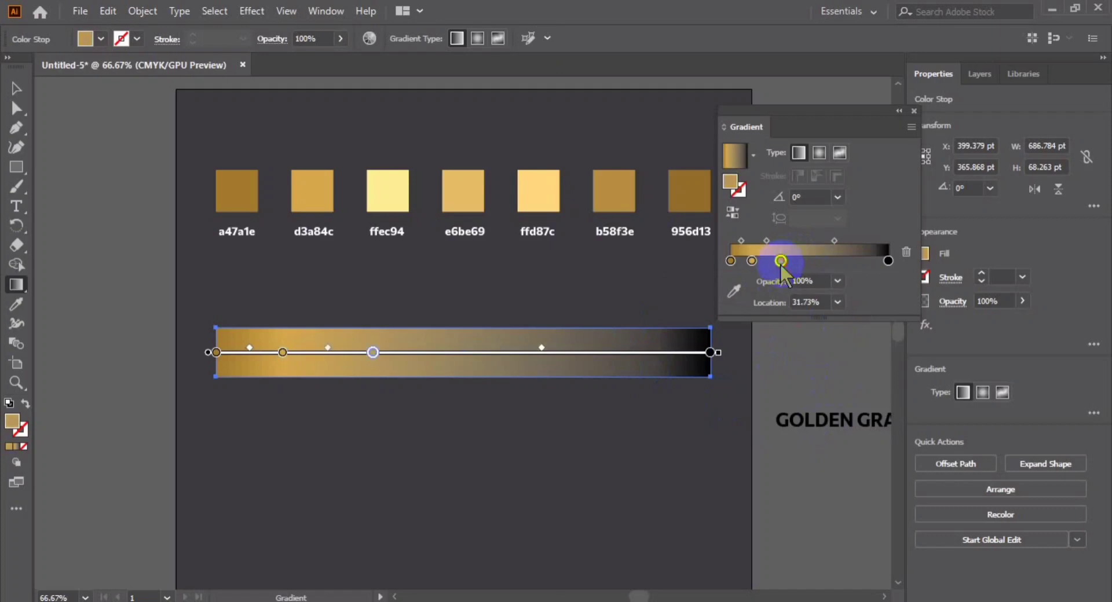
double_click(780, 262)
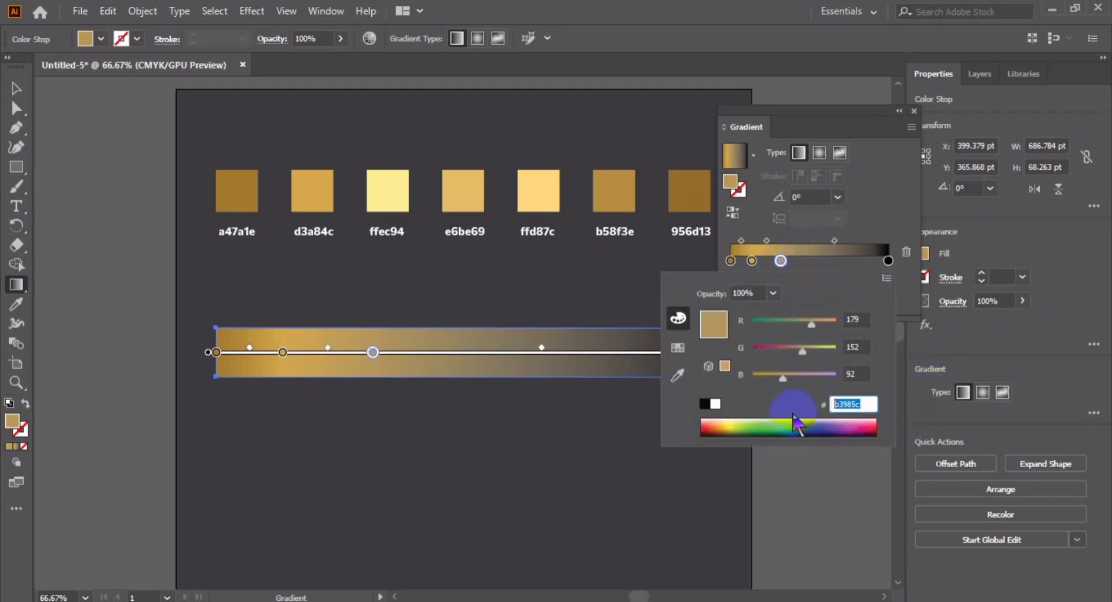
key(BackSpace)
text(ff)
text(ec94)
key(Return)
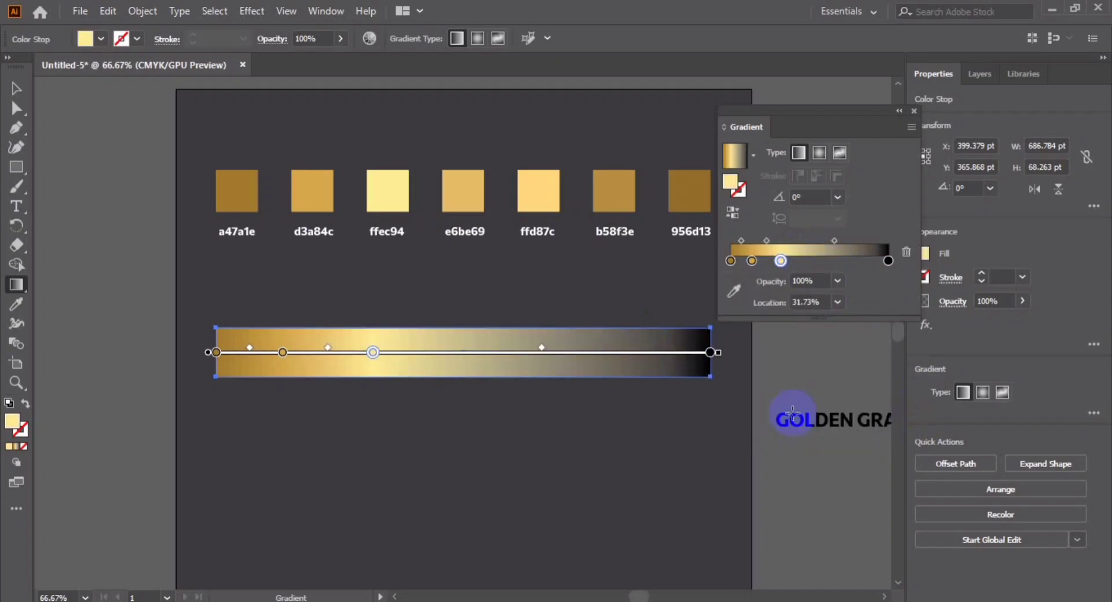
Add gold stops at the middle (e6be69) and about two-thirds along (ffd87c).
click(811, 262)
double_click(811, 262)
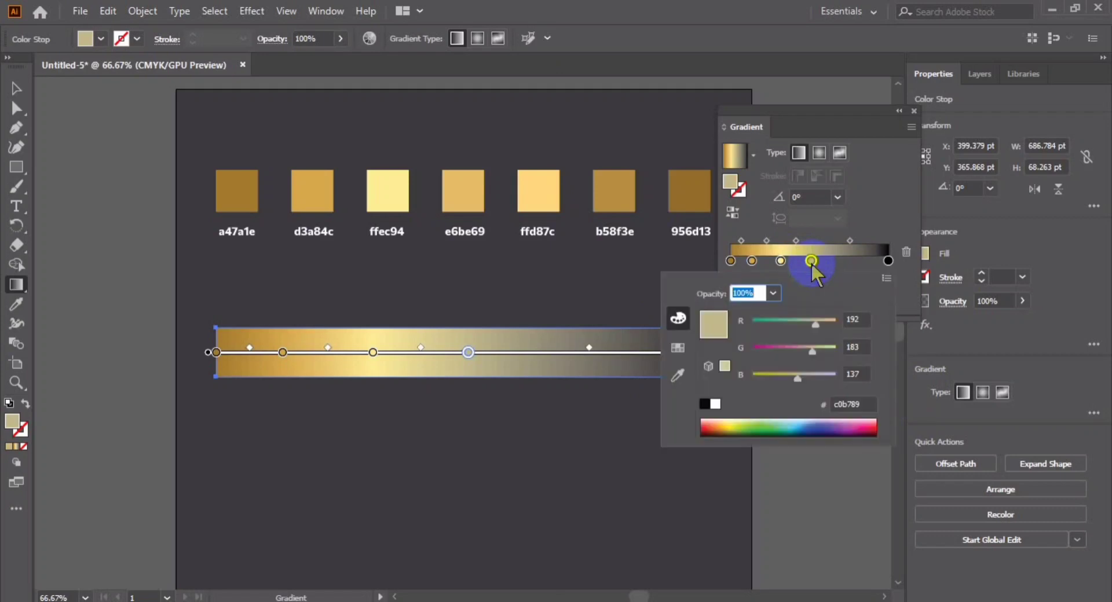
click(823, 403)
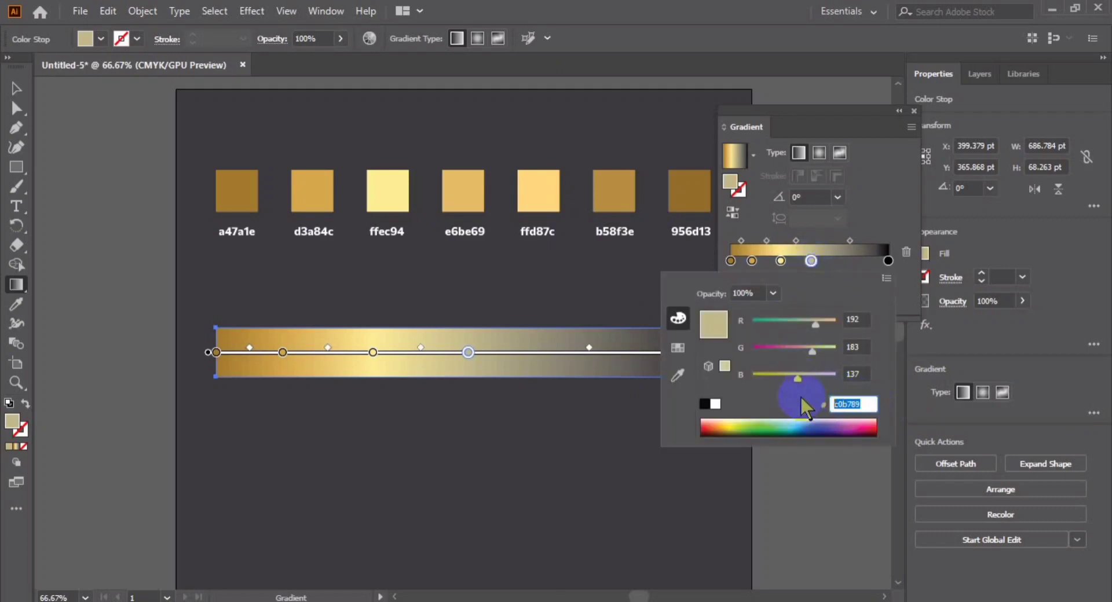
text(e6b)
text(e69)
key(Return)
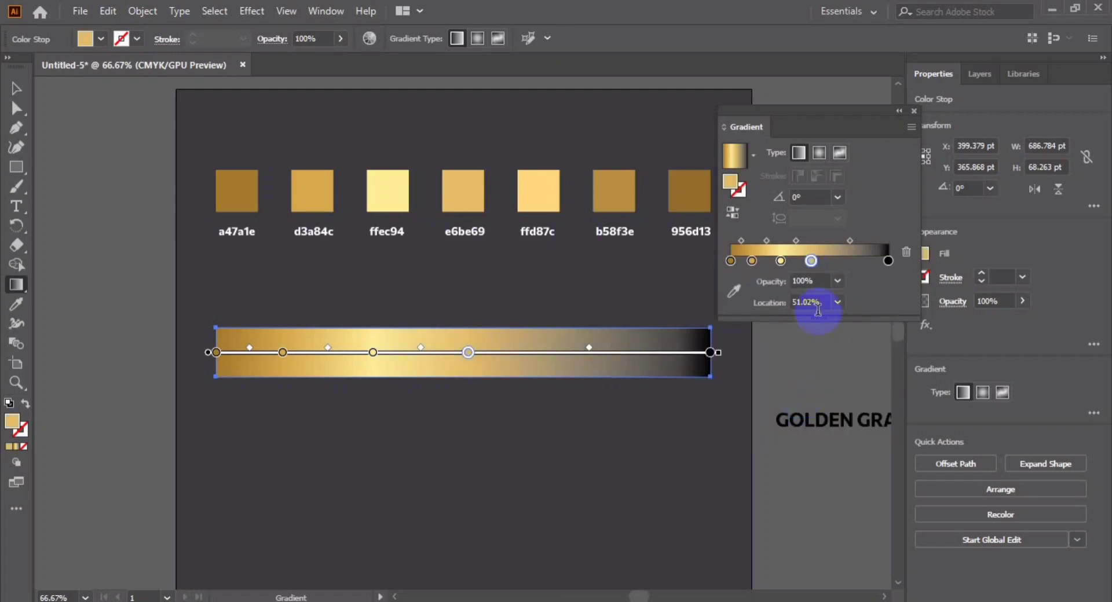
click(839, 262)
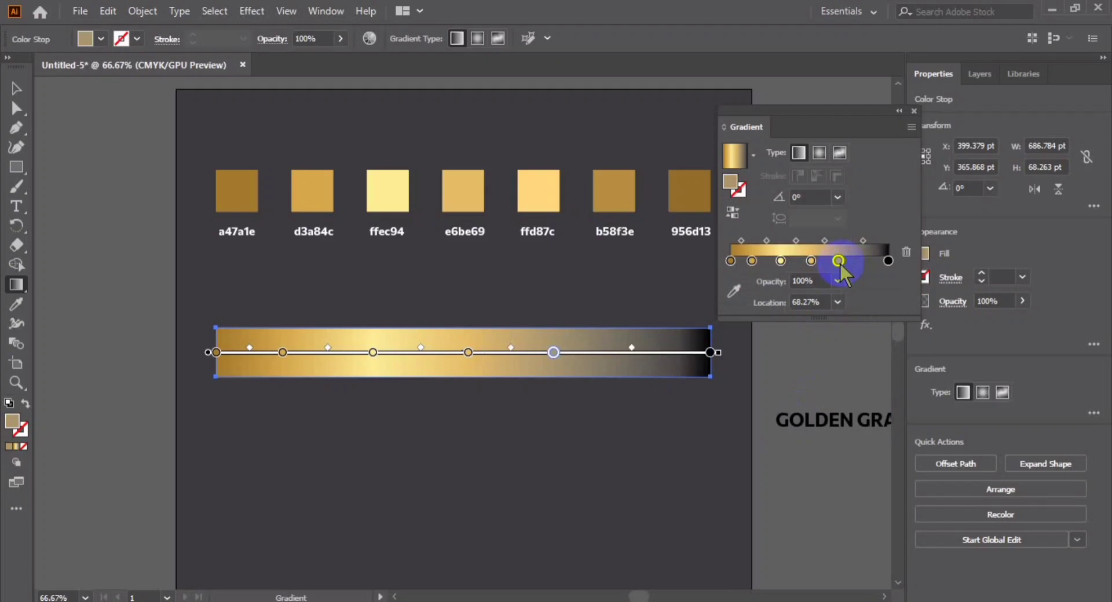
double_click(839, 262)
click(854, 405)
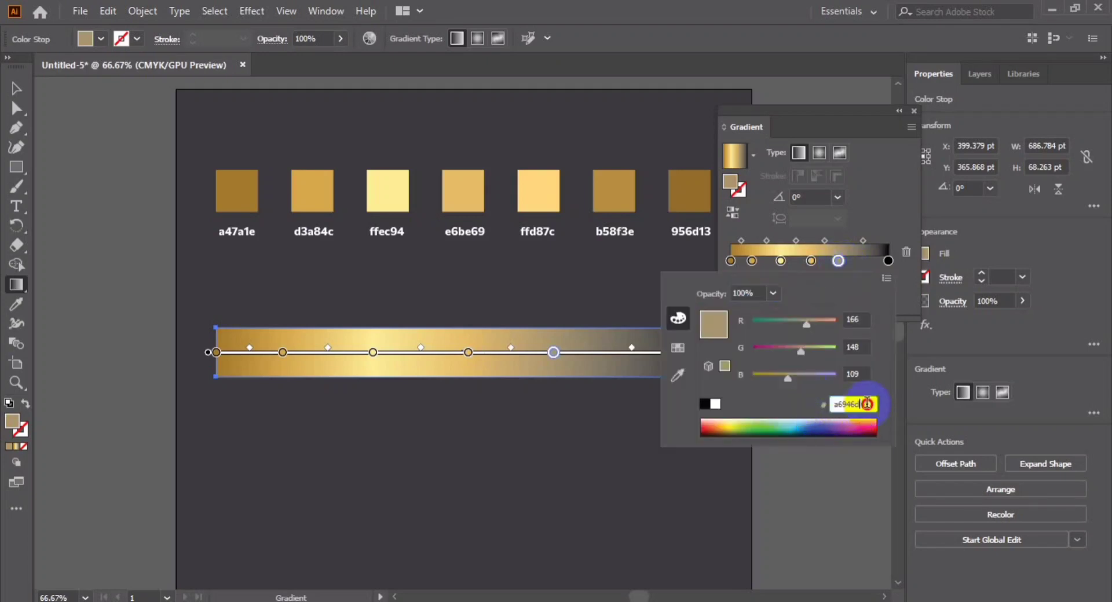
text(ffd87c)
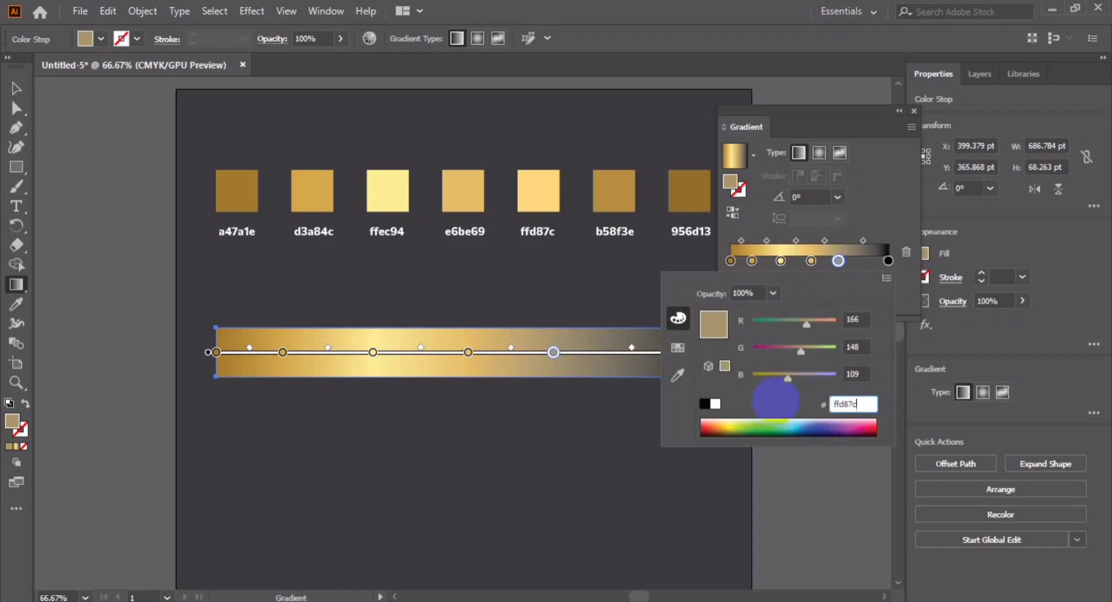
key(Return)
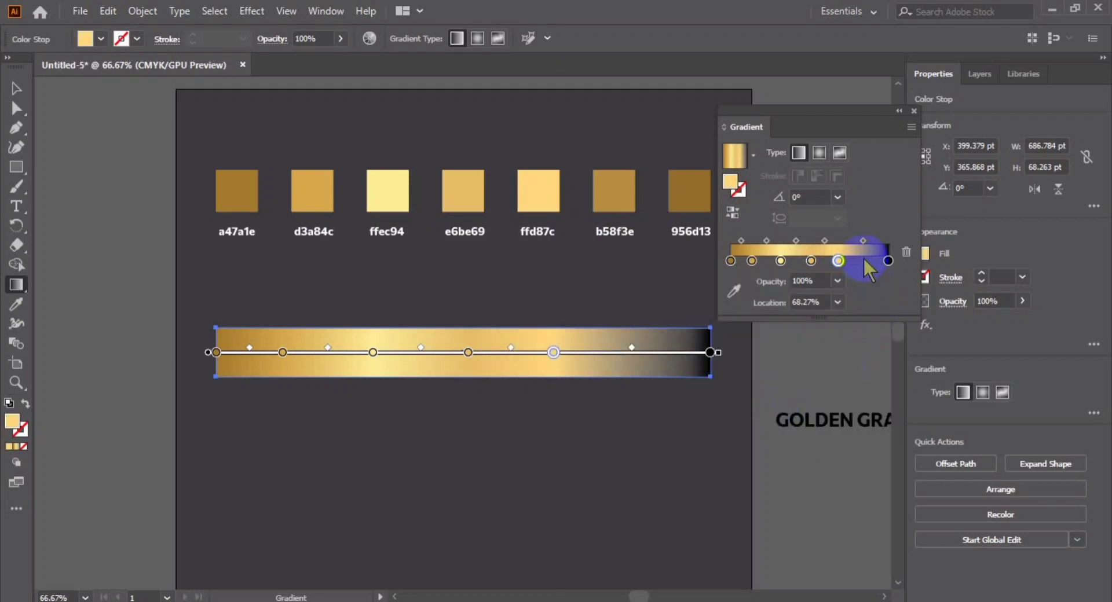
Add a b58f3e stop near the right, and change the black end stop to RGB 956d13.
click(866, 260)
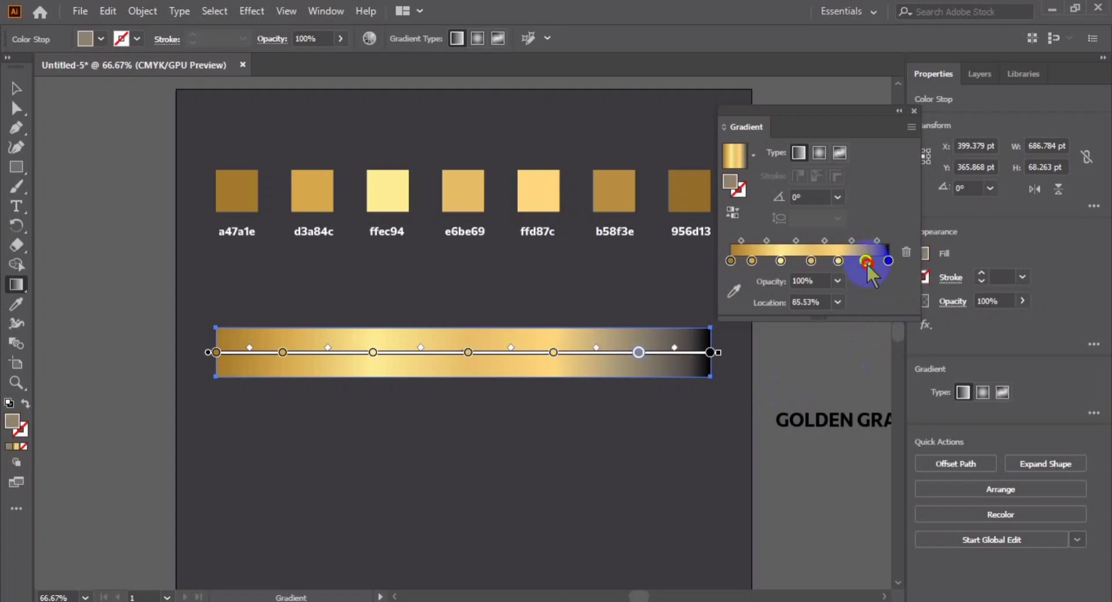
double_click(865, 261)
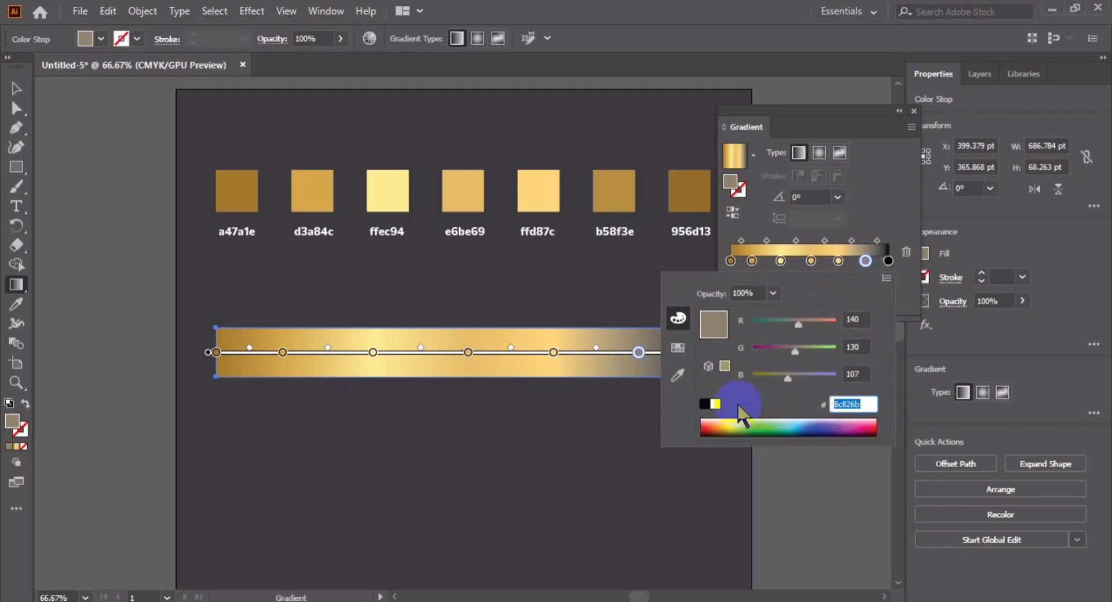
text(b58)
text(f)
text(3e)
key(Return)
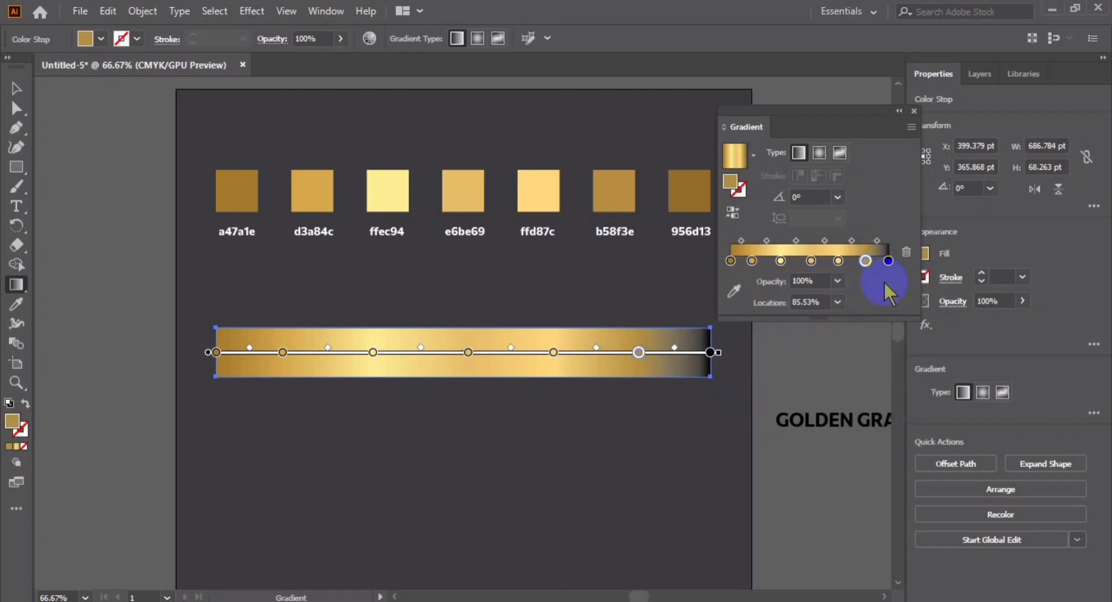
click(888, 261)
double_click(888, 260)
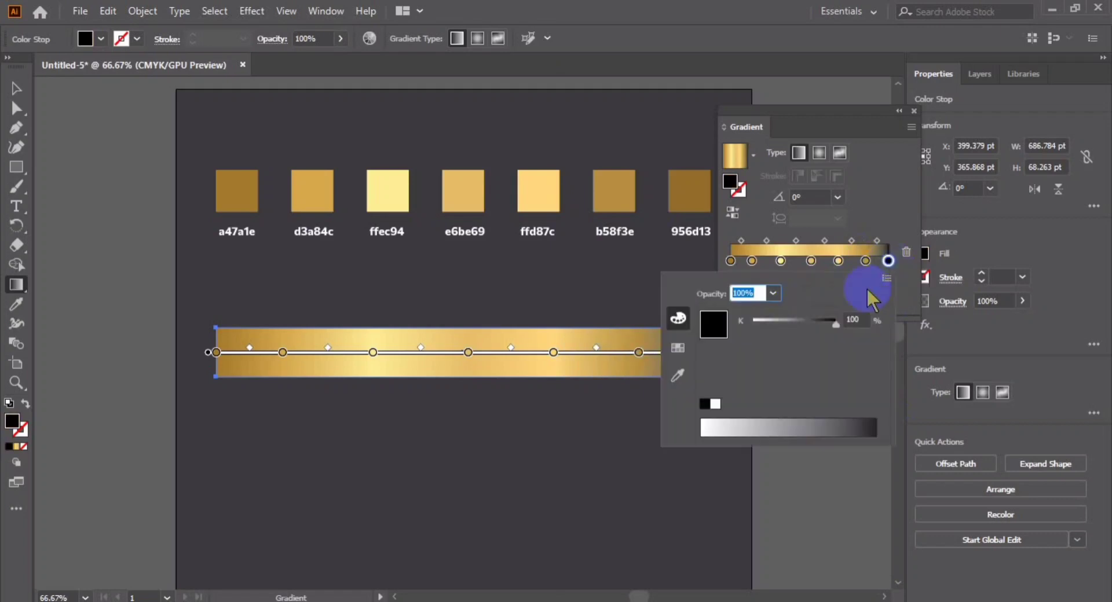
click(886, 279)
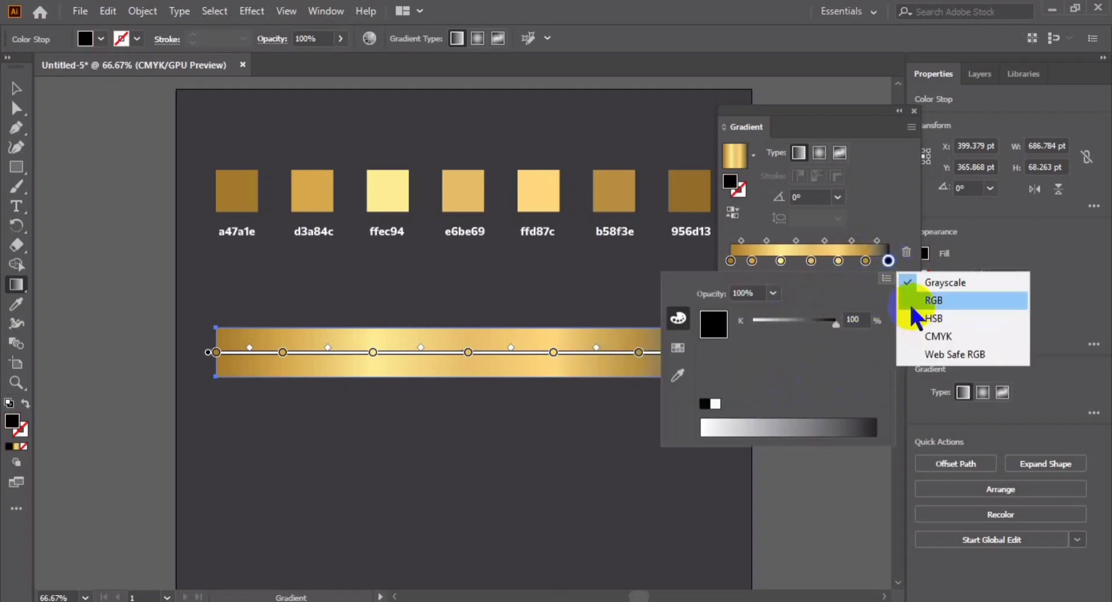
click(904, 299)
click(858, 398)
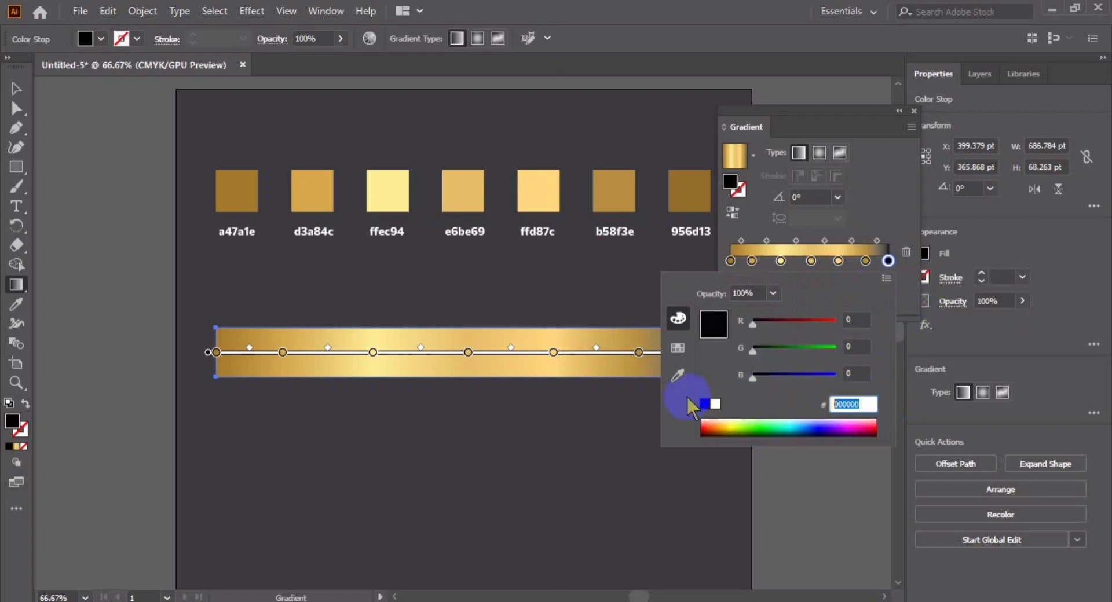
text(9)
text(56)
text(d13)
key(Return)
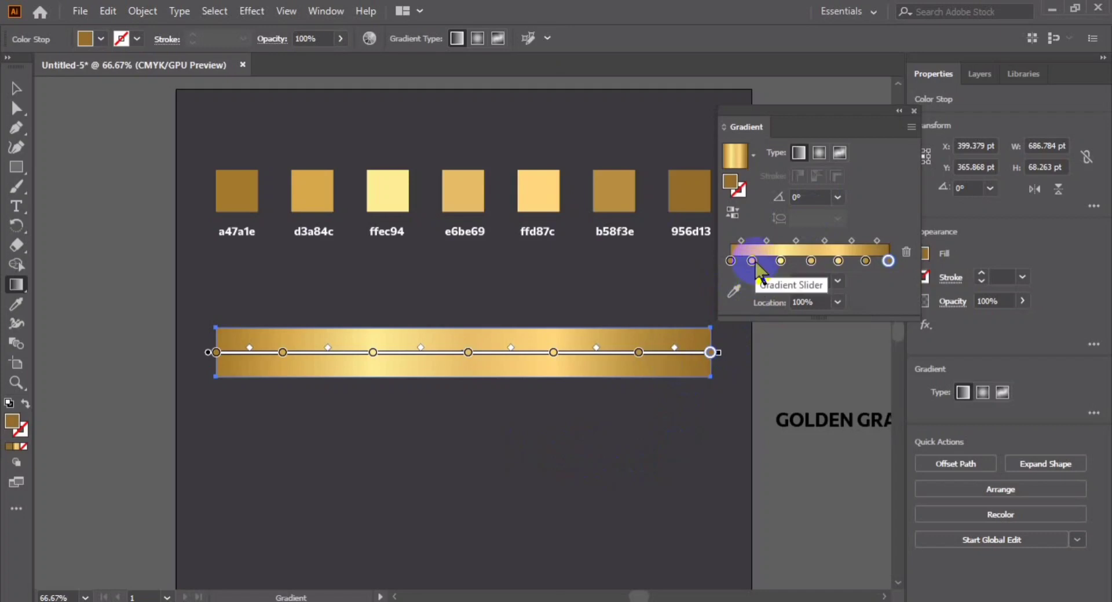
Move the gradient stops to 15.99%, 34.77% and 84.01%.
click(752, 261)
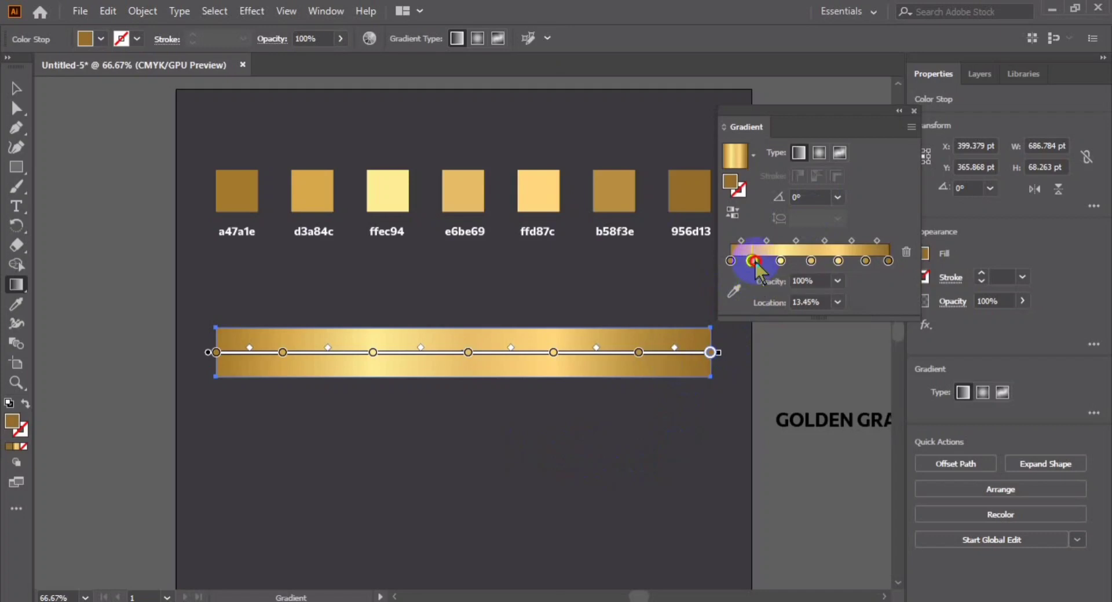
drag(755, 262, 760, 264)
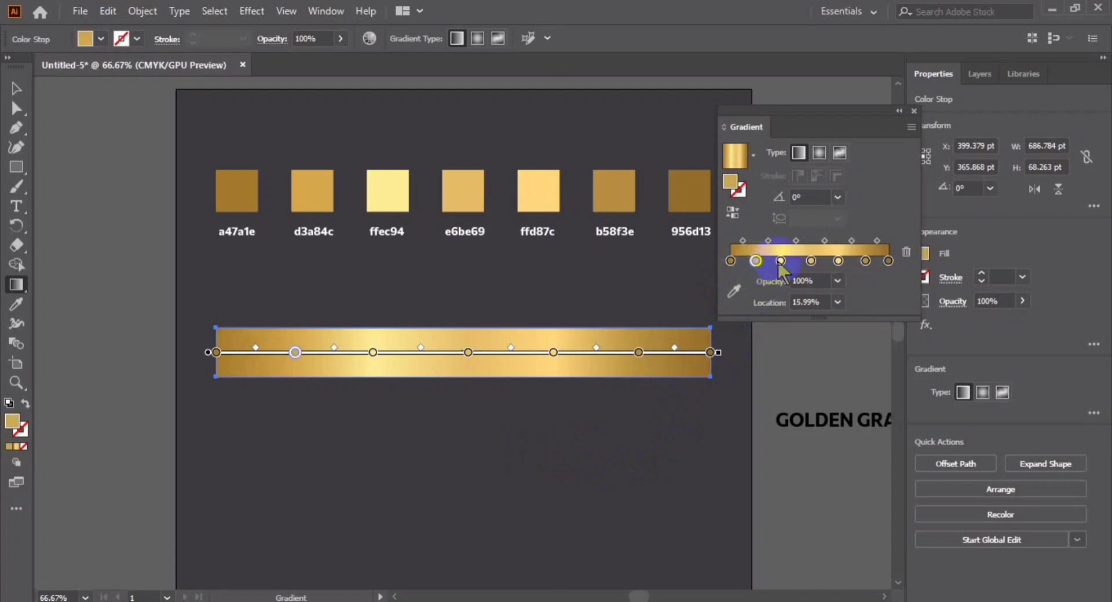
drag(780, 262, 786, 261)
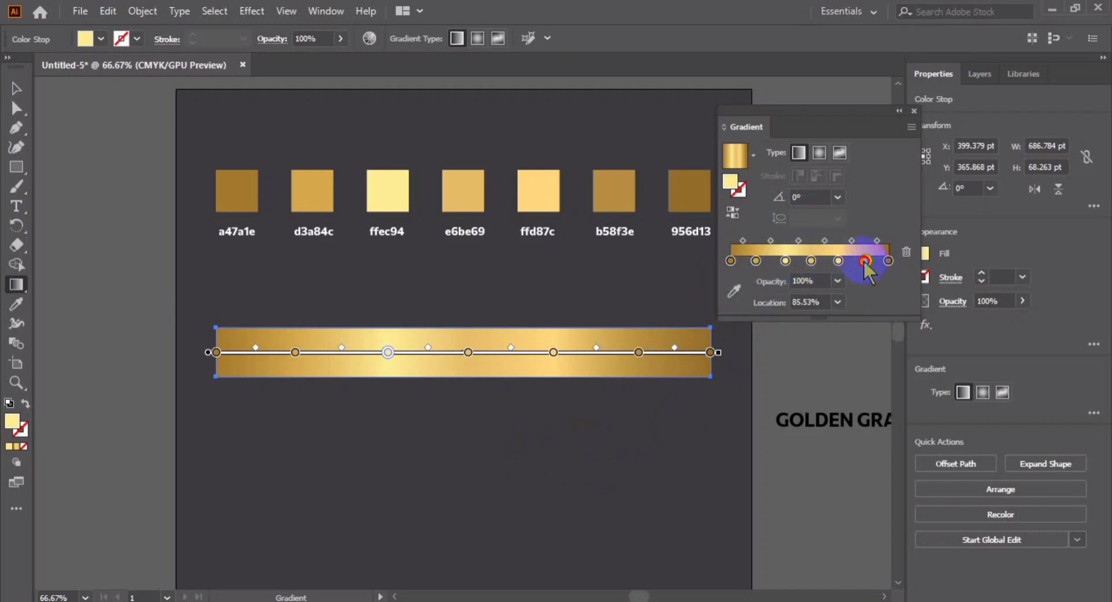
drag(865, 261, 863, 261)
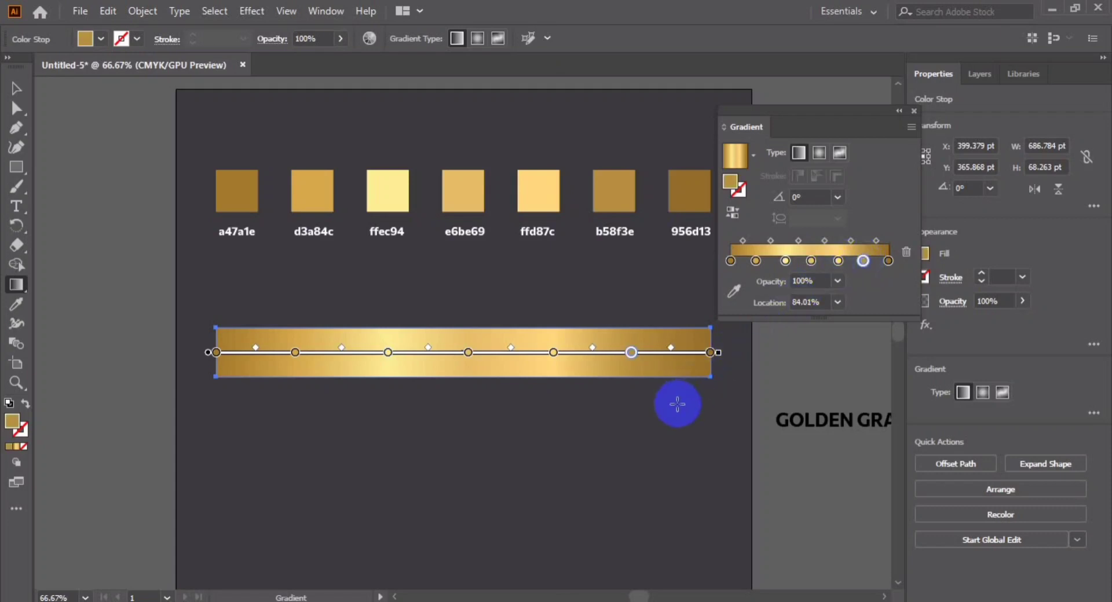
Try Radial then return to Linear, and toggle Reverse Gradient back to the original direction.
click(819, 153)
click(797, 153)
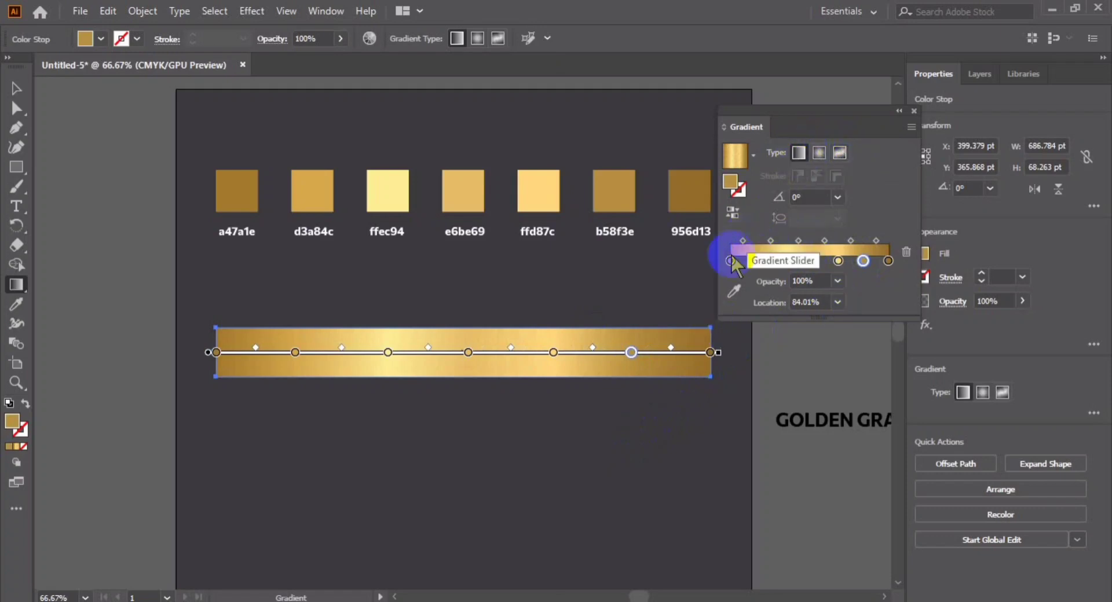
click(753, 155)
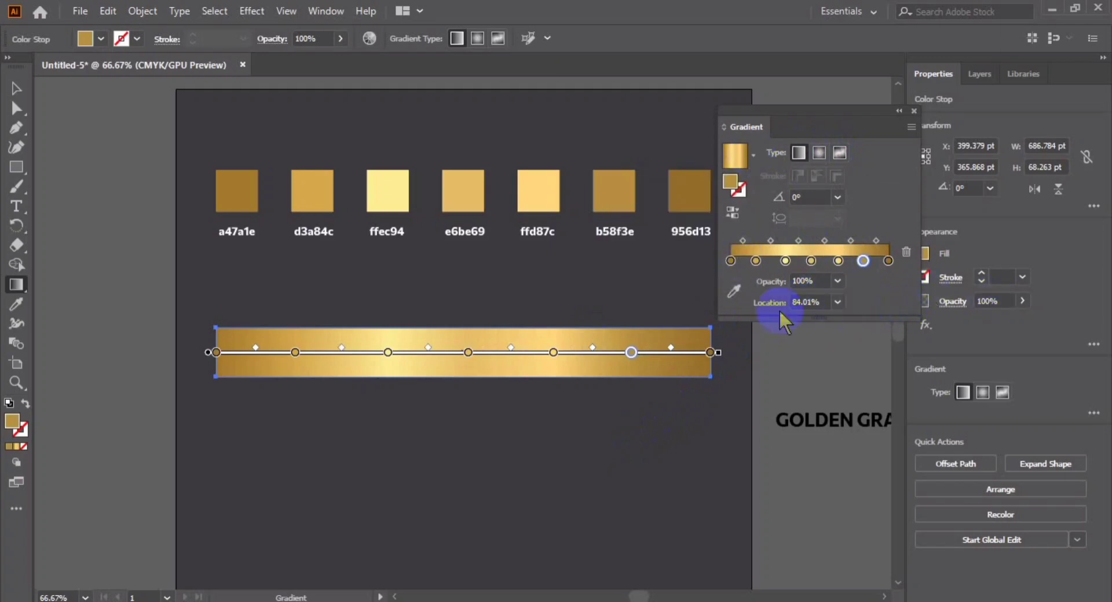
click(733, 215)
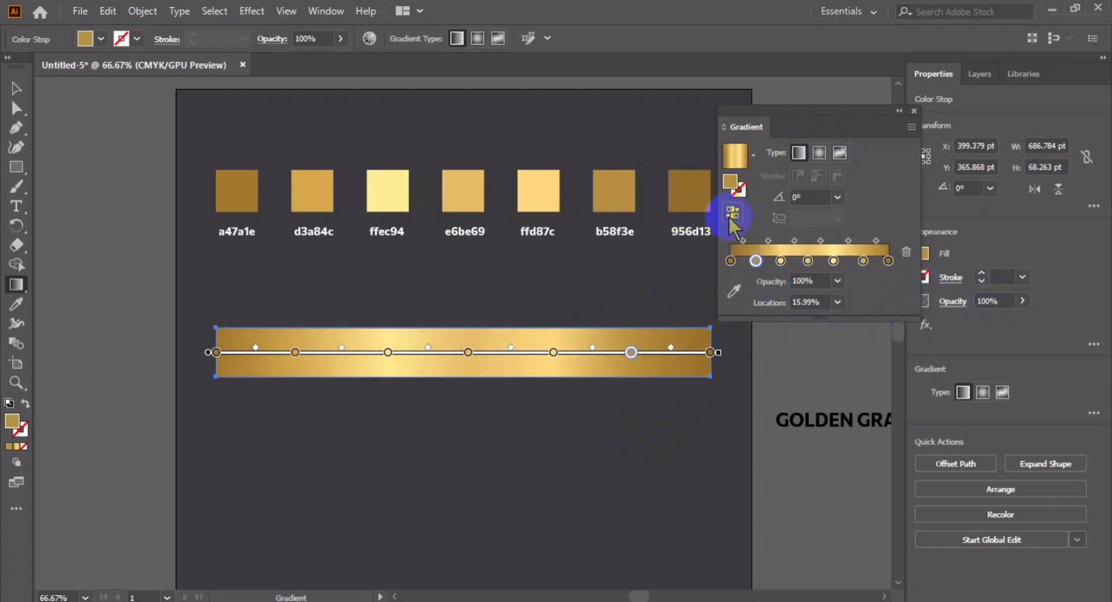
click(732, 214)
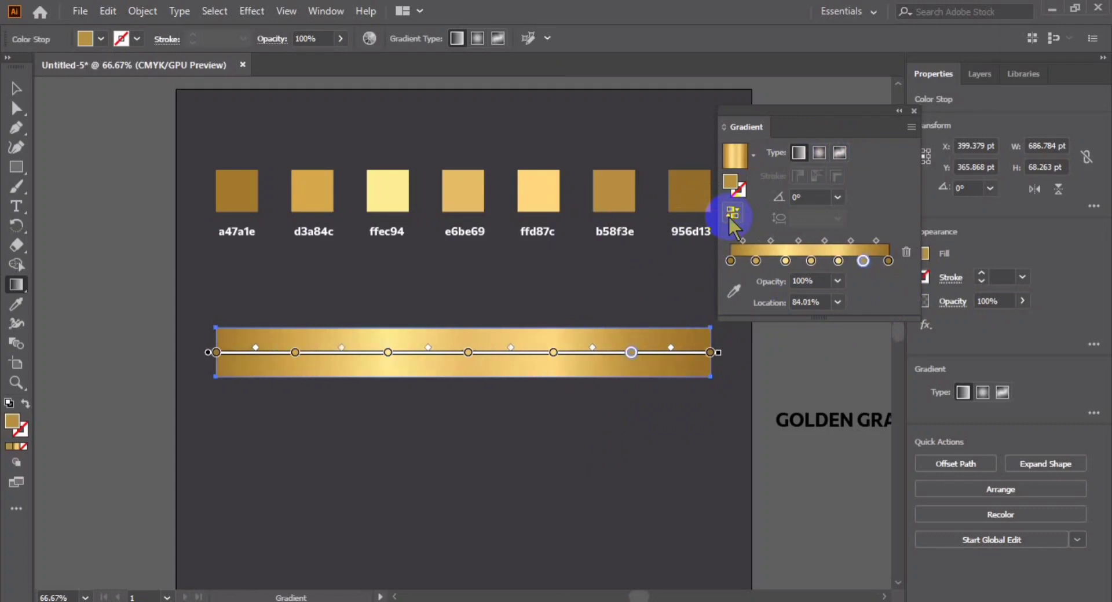
click(733, 215)
click(733, 214)
Drag stops on the bar's gradient annotator to roughly 57%, 32% and 51%.
click(322, 422)
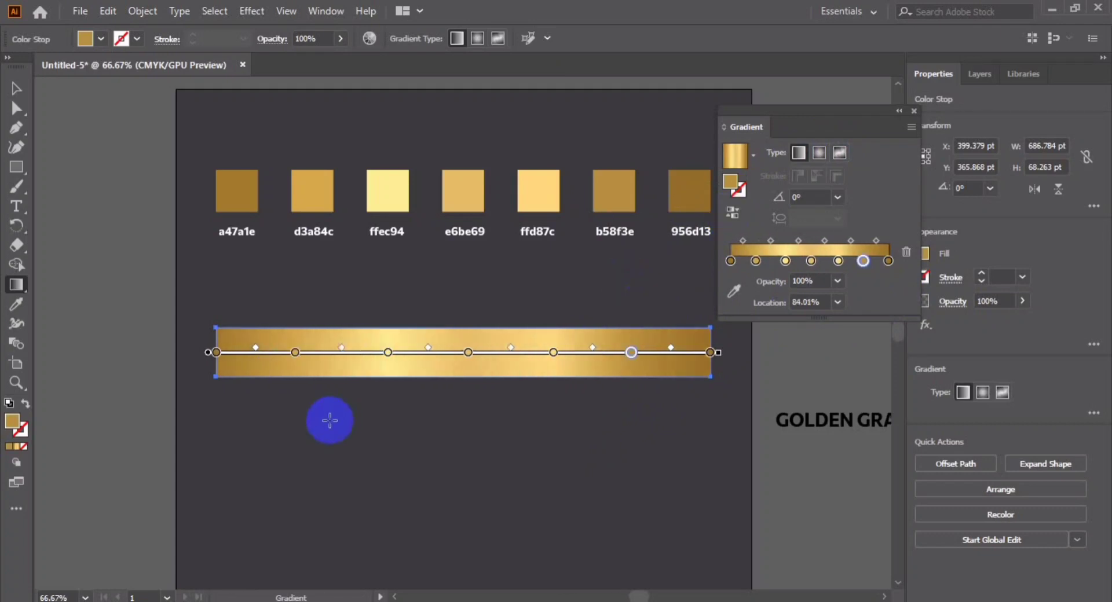
drag(389, 353, 401, 360)
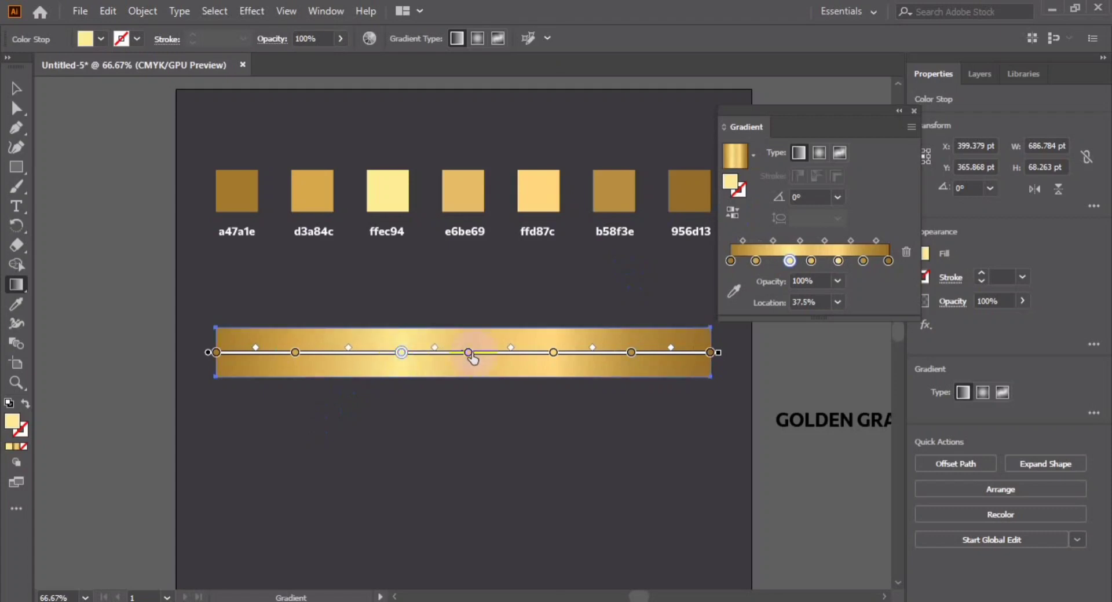
drag(472, 359, 500, 359)
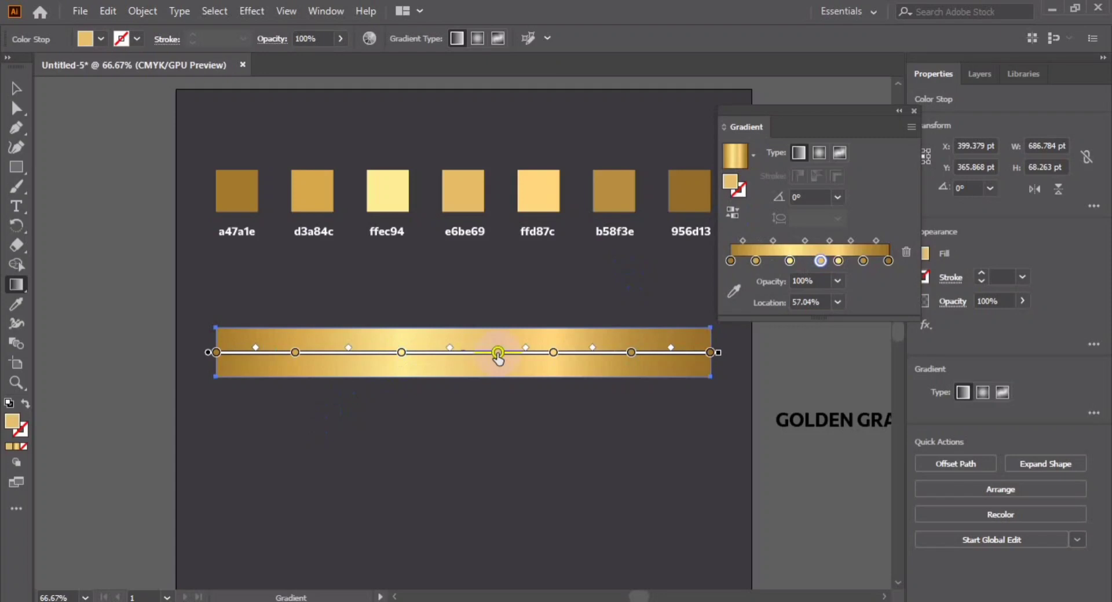
drag(498, 359, 566, 354)
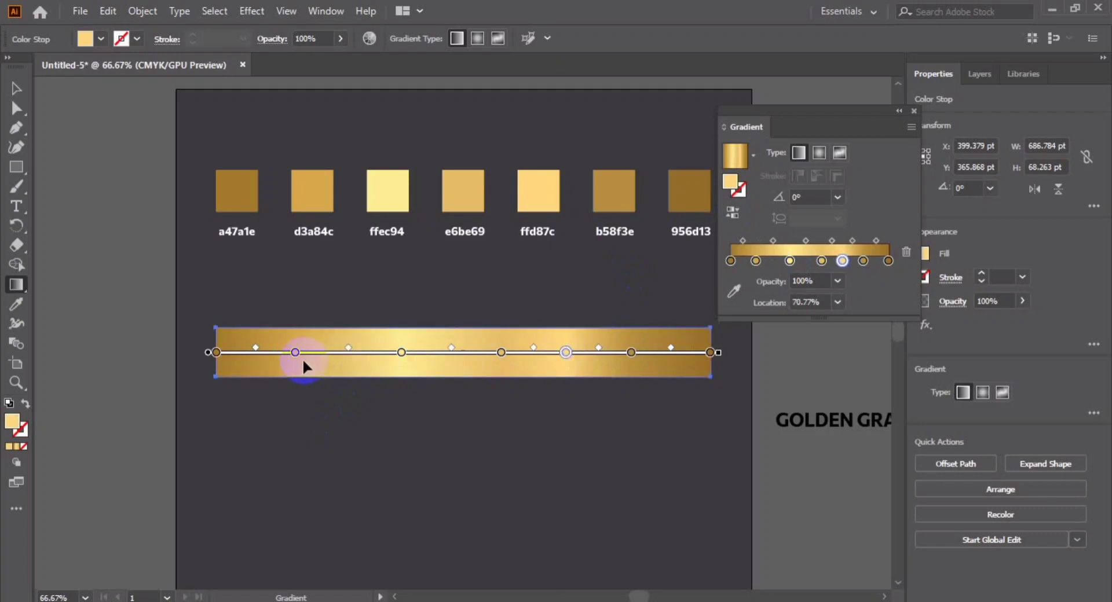
drag(302, 360, 284, 362)
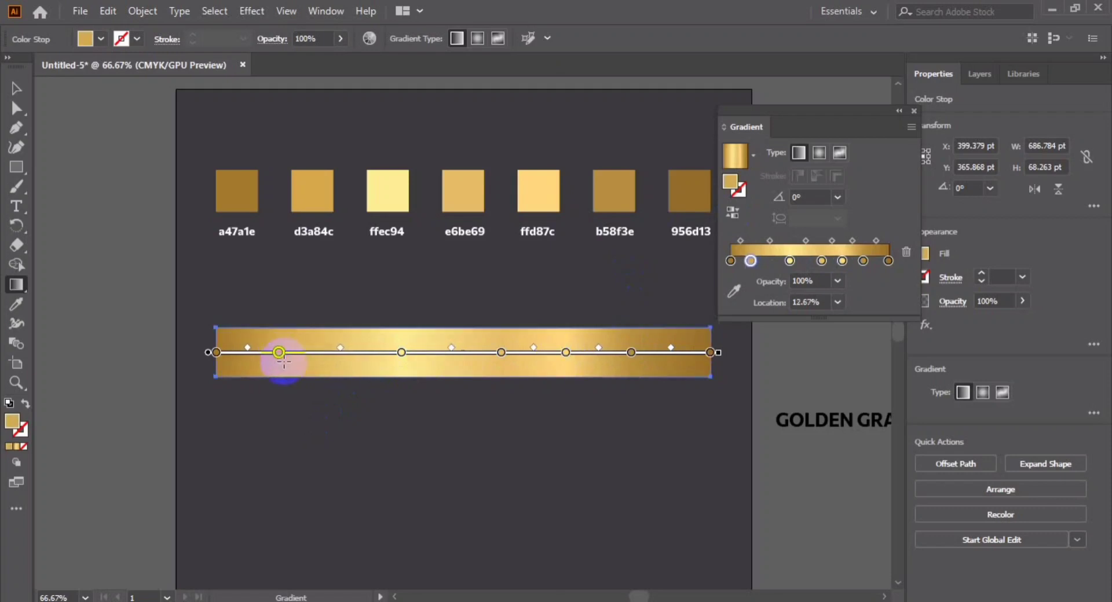
drag(402, 355, 376, 358)
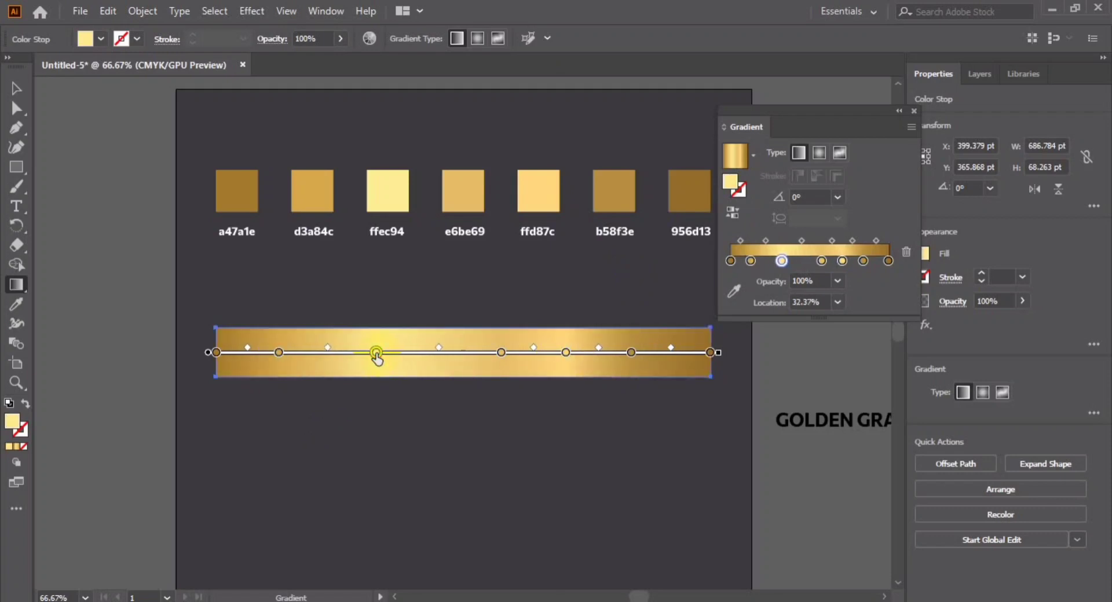
drag(499, 355, 466, 355)
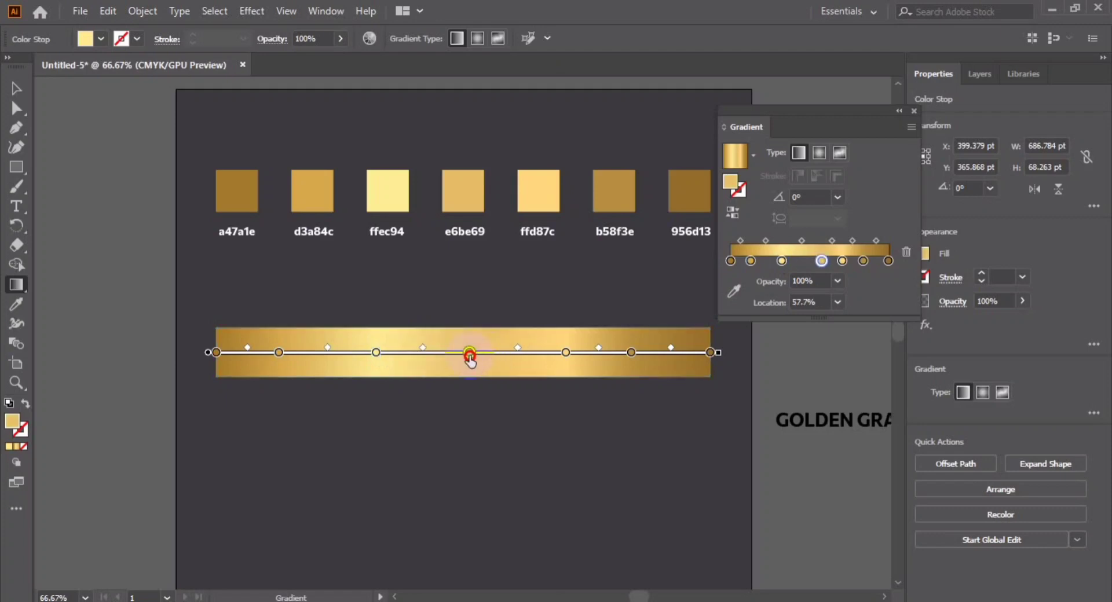
Move the right-hand stops to about 84%, 73% and 55%, and the second stop to 14.33%, then deselect.
drag(571, 358, 558, 360)
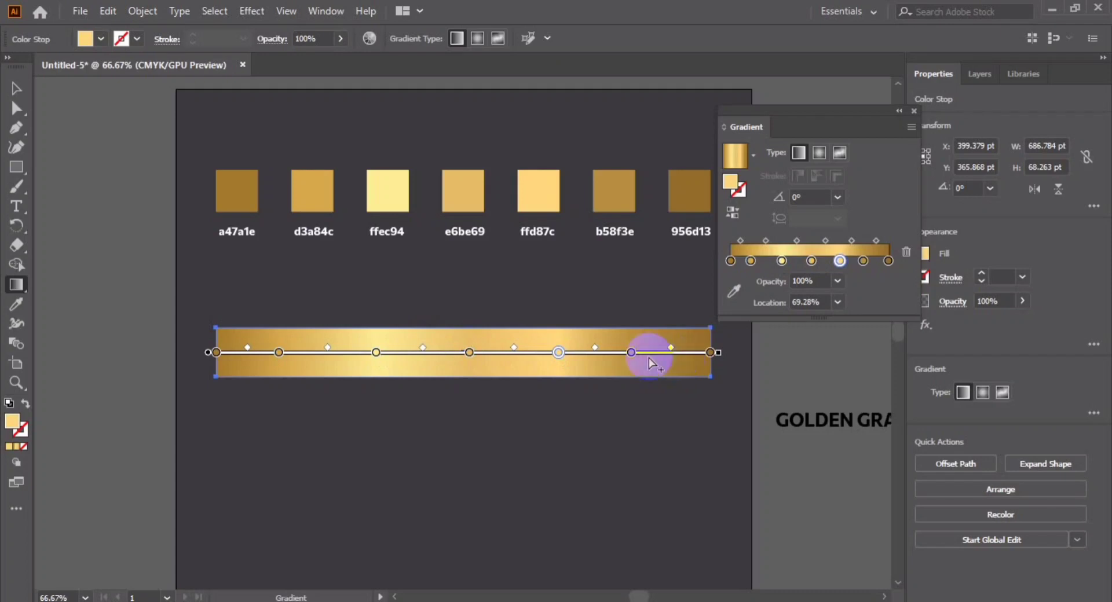
drag(631, 354, 647, 362)
drag(559, 354, 576, 354)
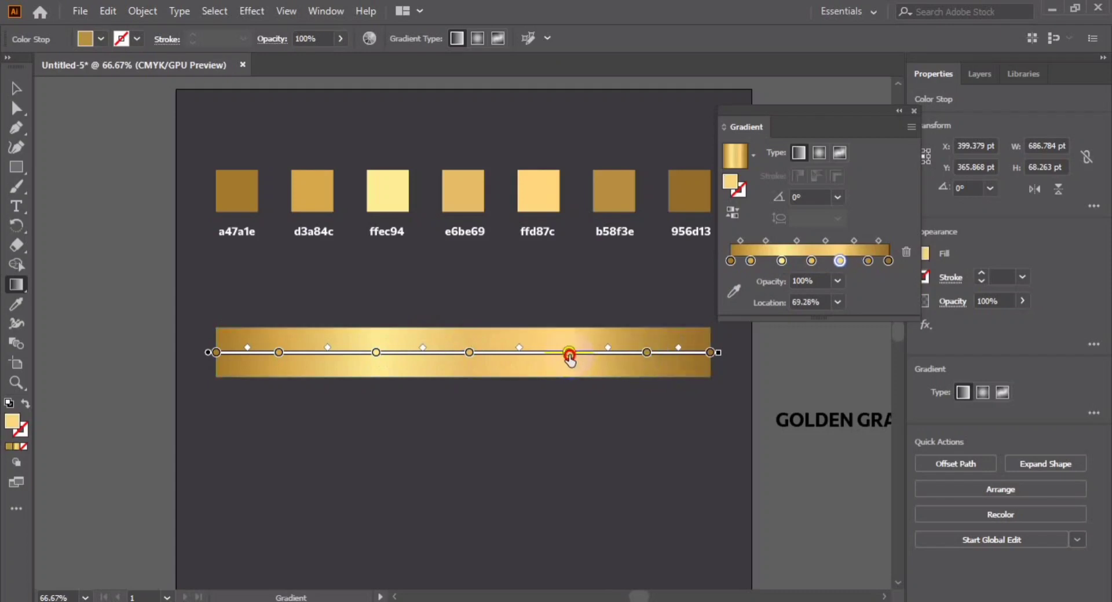
drag(472, 357, 487, 354)
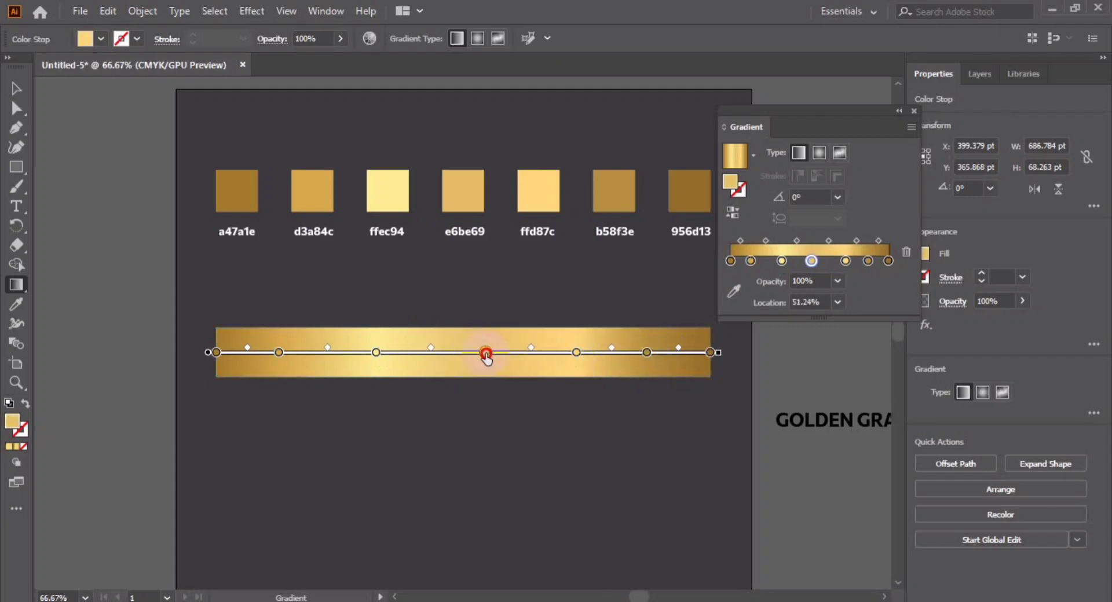
drag(279, 353, 286, 353)
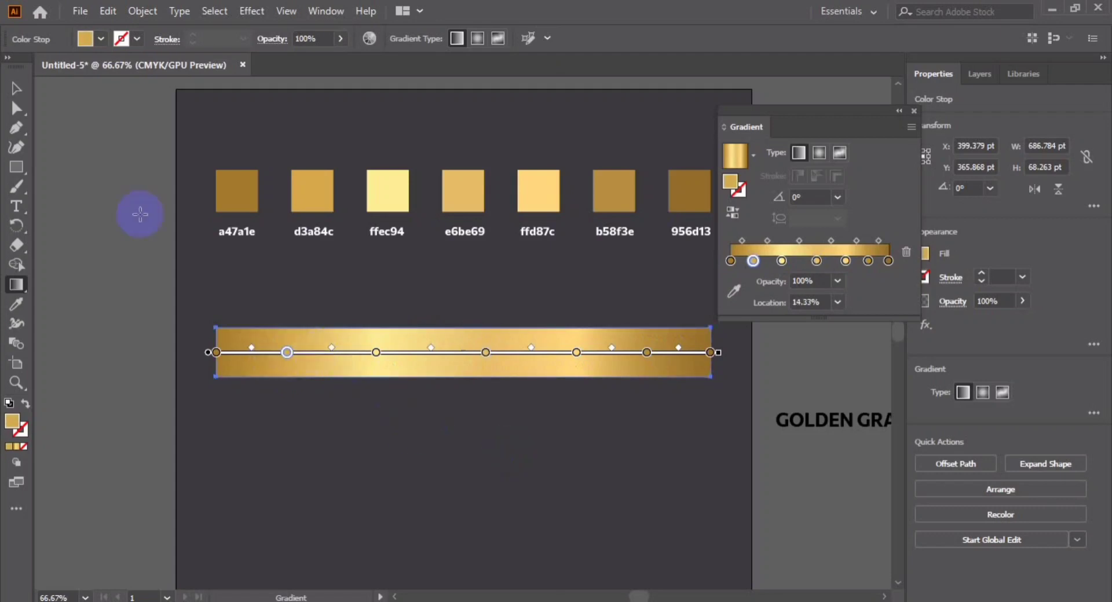
click(17, 88)
click(546, 440)
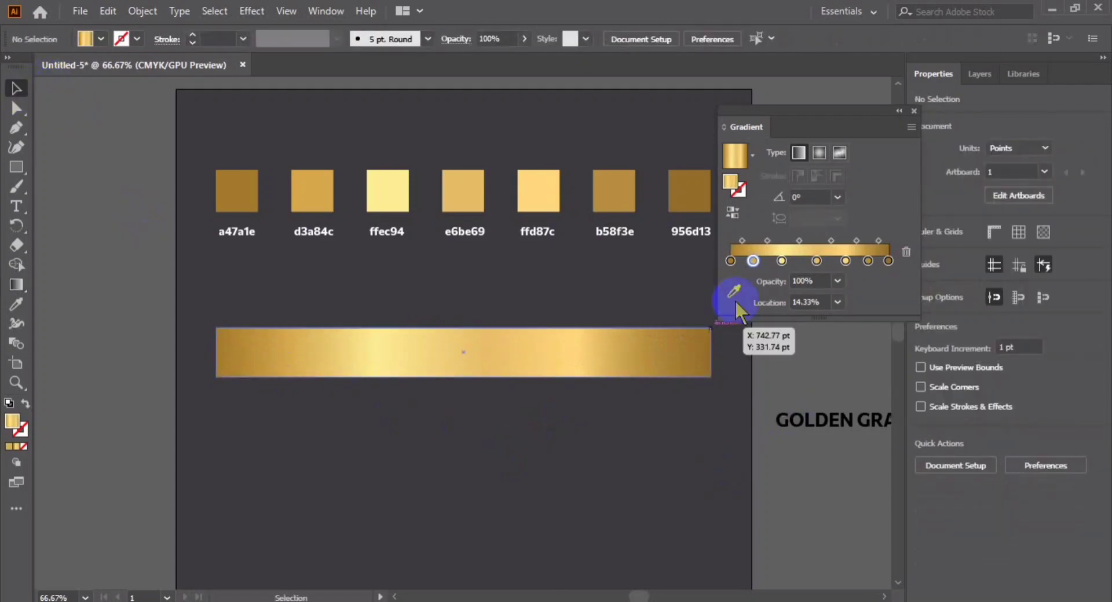
Close the gradient settings, raise the gold bar, and place the GOLDEN GRADIENT title below it, enlarged.
click(914, 110)
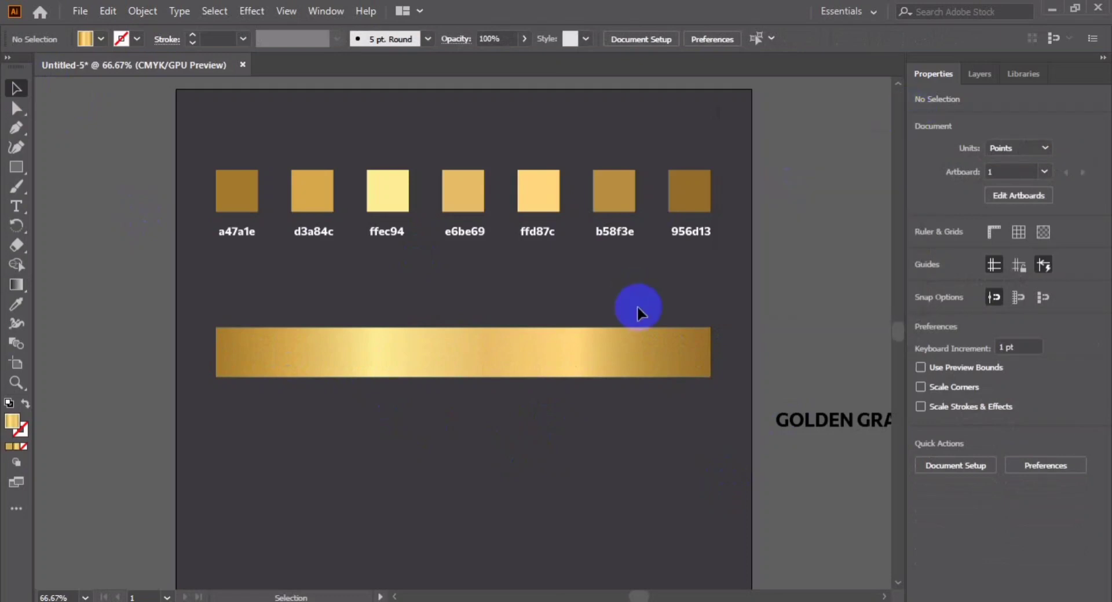
drag(418, 371, 418, 328)
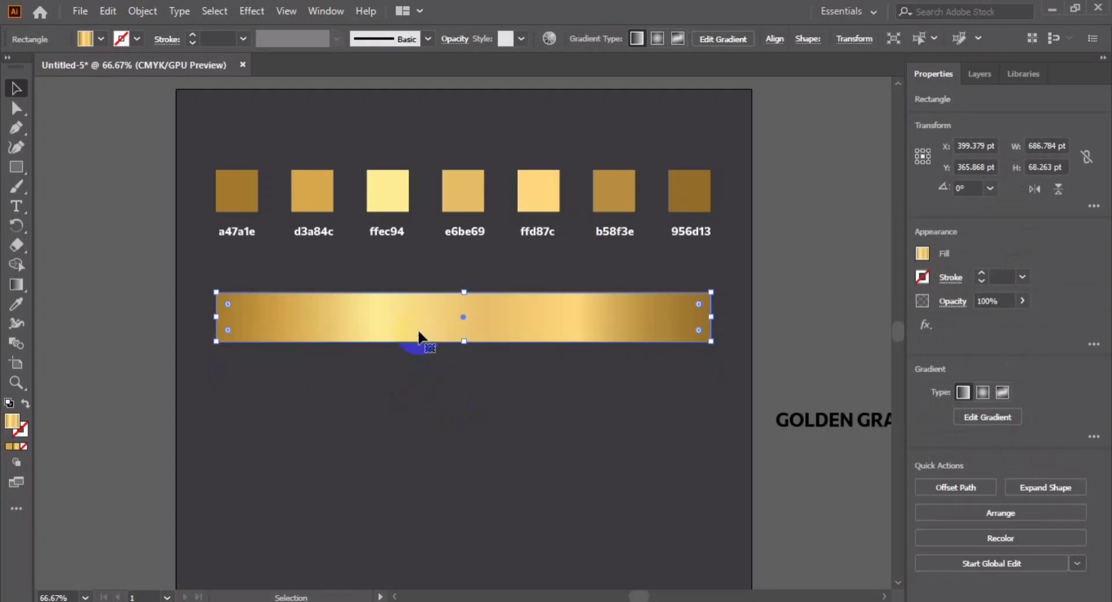
click(559, 345)
scroll(451, 373, down, 2)
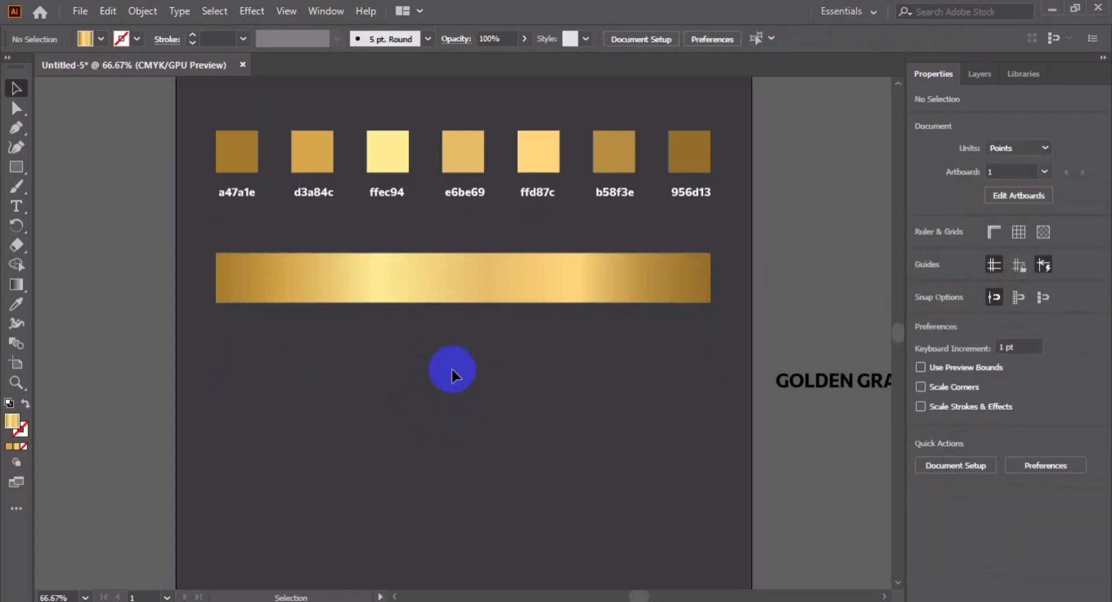
click(791, 394)
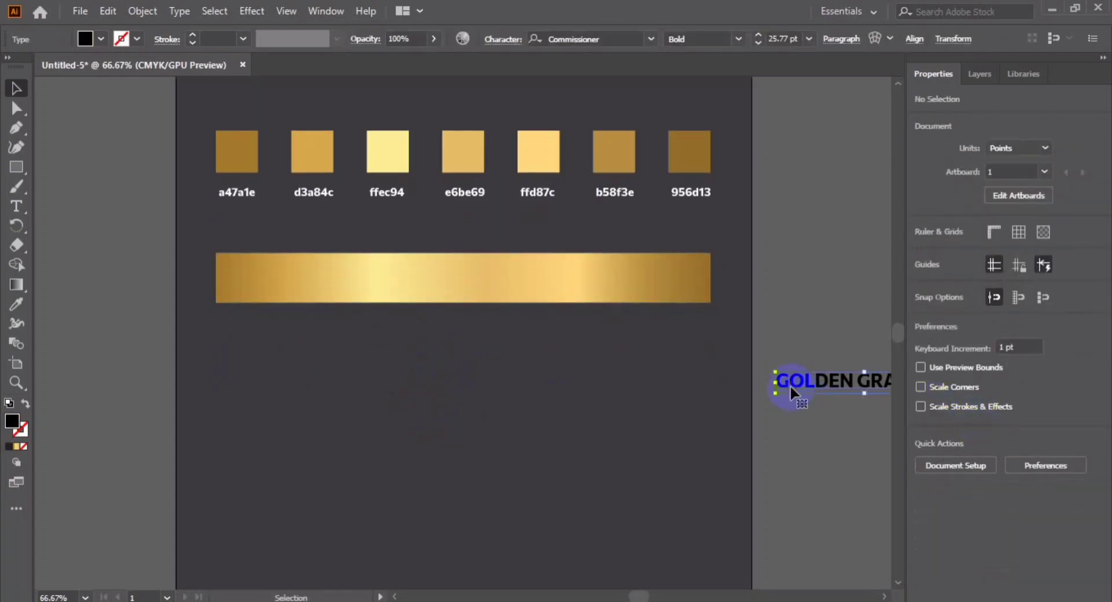
click(653, 464)
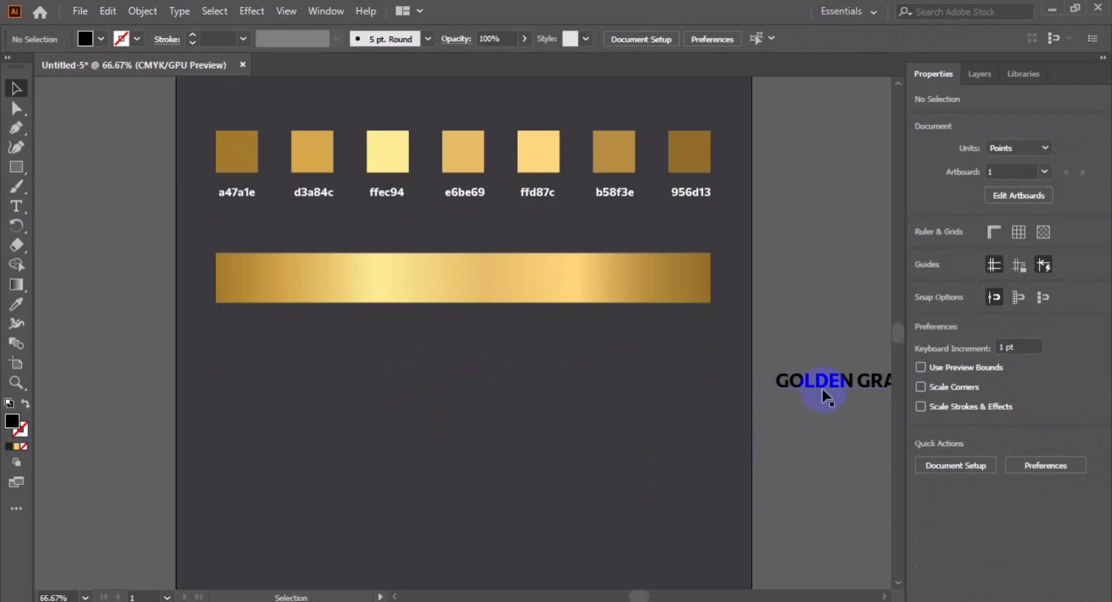
drag(825, 400, 532, 404)
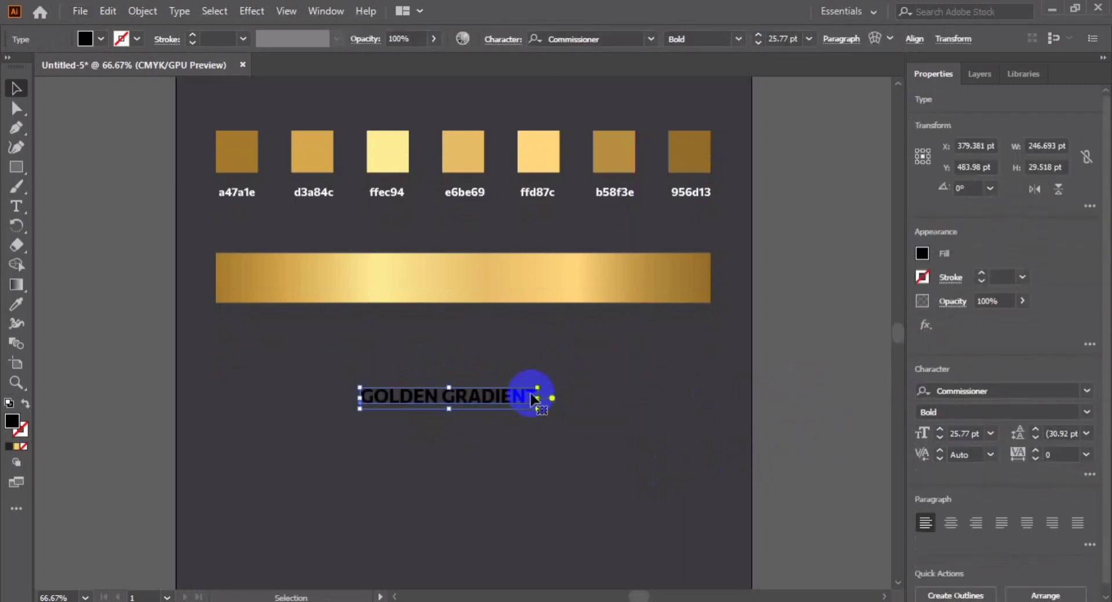
drag(531, 398, 691, 292)
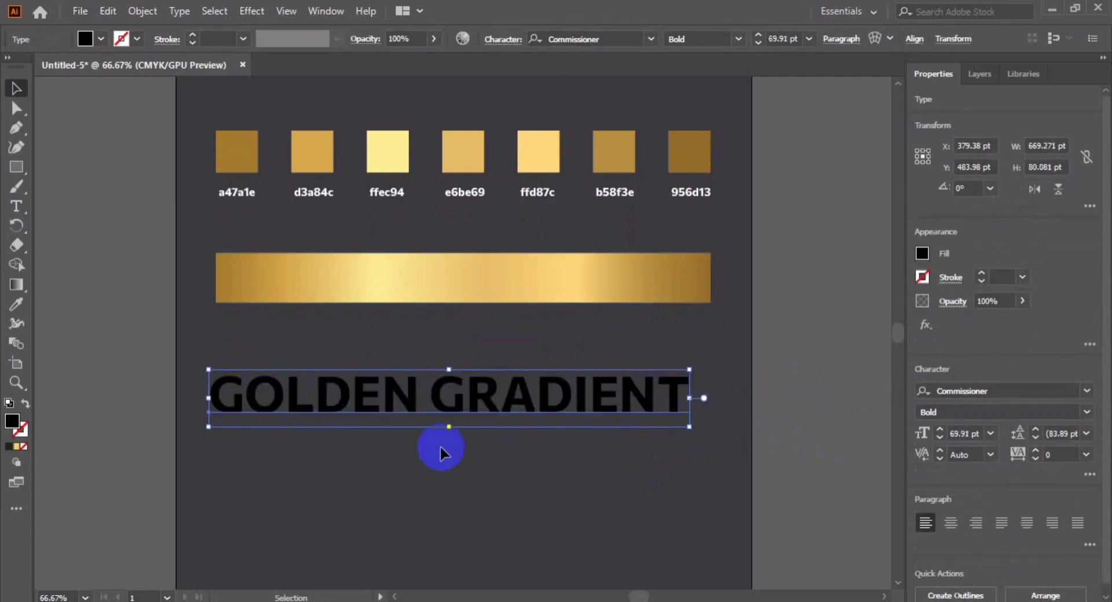
drag(492, 410, 507, 405)
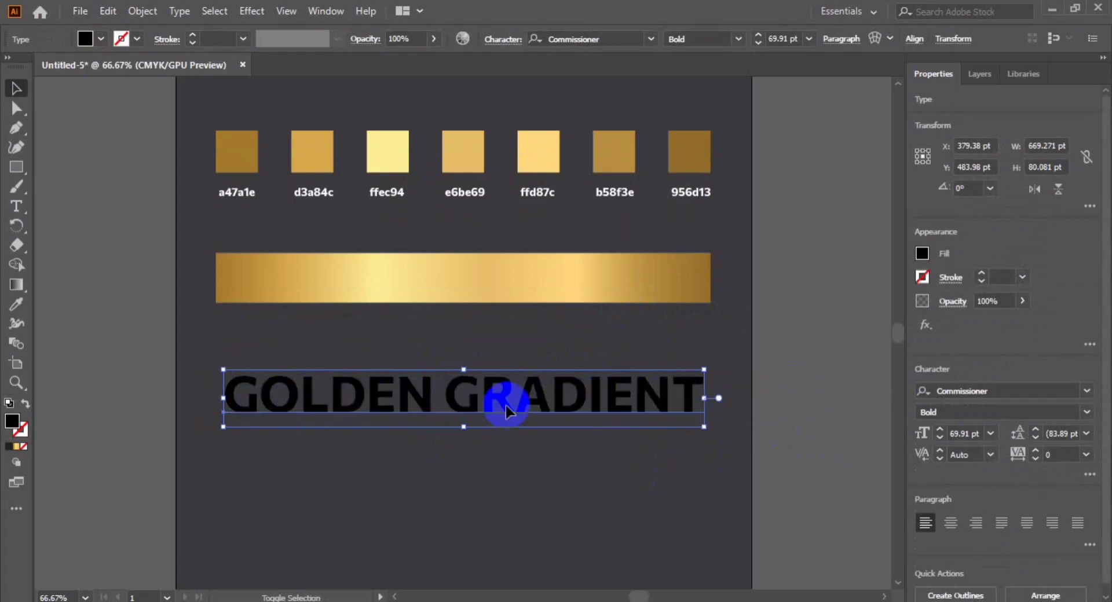
click(512, 480)
Stretch the title to the bar's full width at 71.64 pt, then browse the Edit and File menus.
click(483, 409)
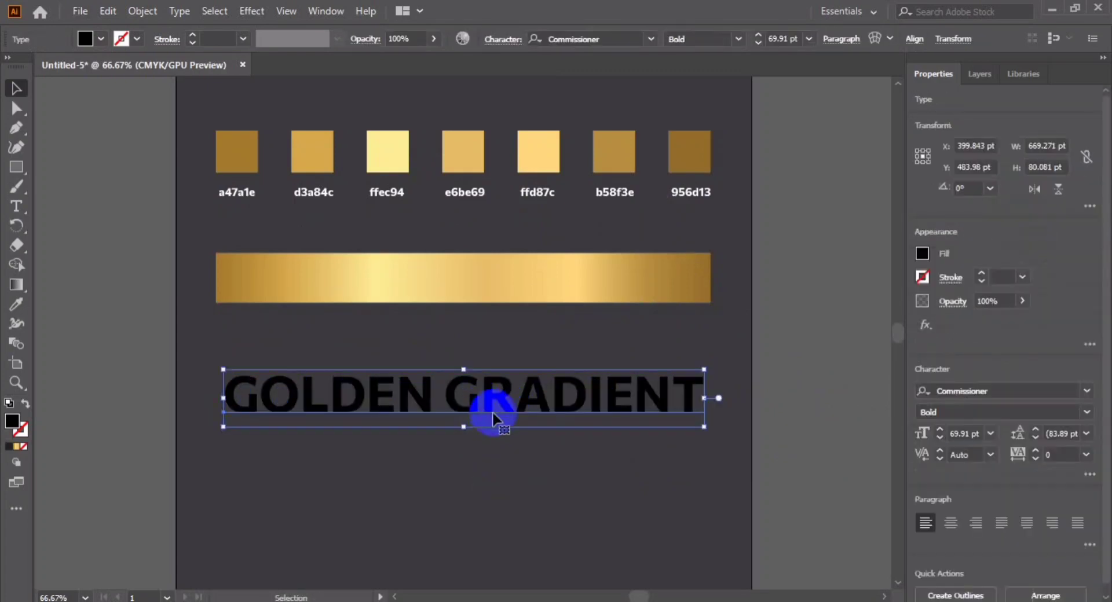
drag(703, 369, 713, 366)
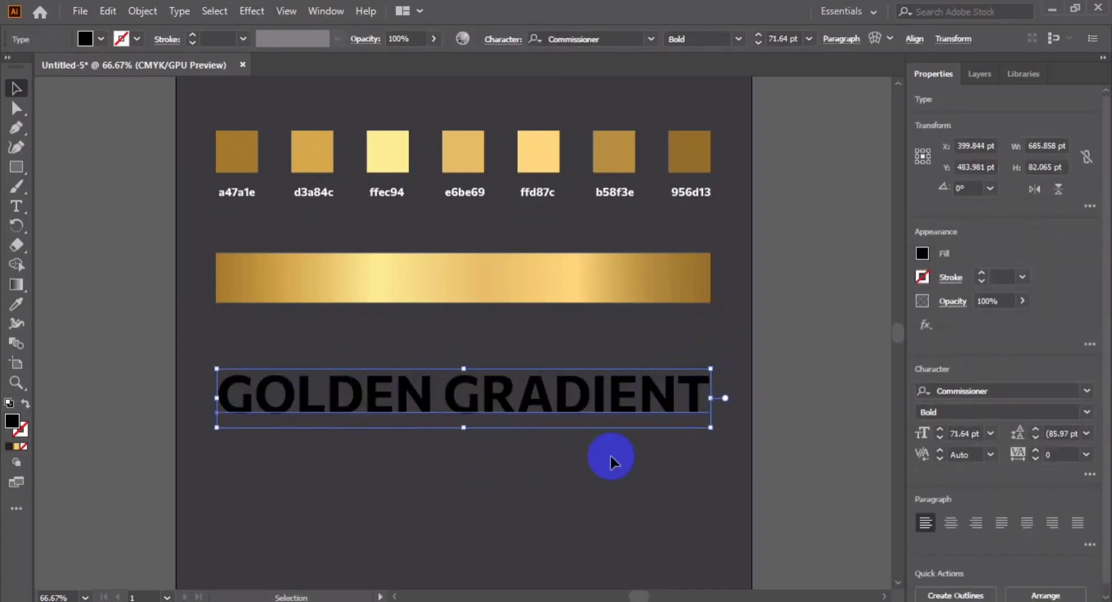
click(270, 492)
click(293, 390)
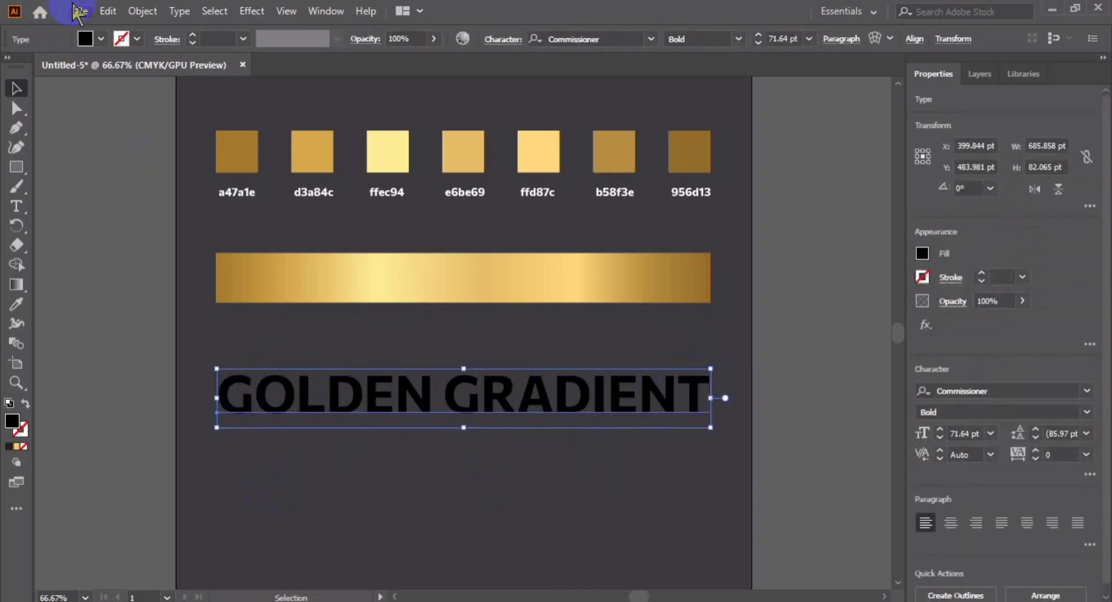
click(106, 12)
click(106, 12)
click(108, 13)
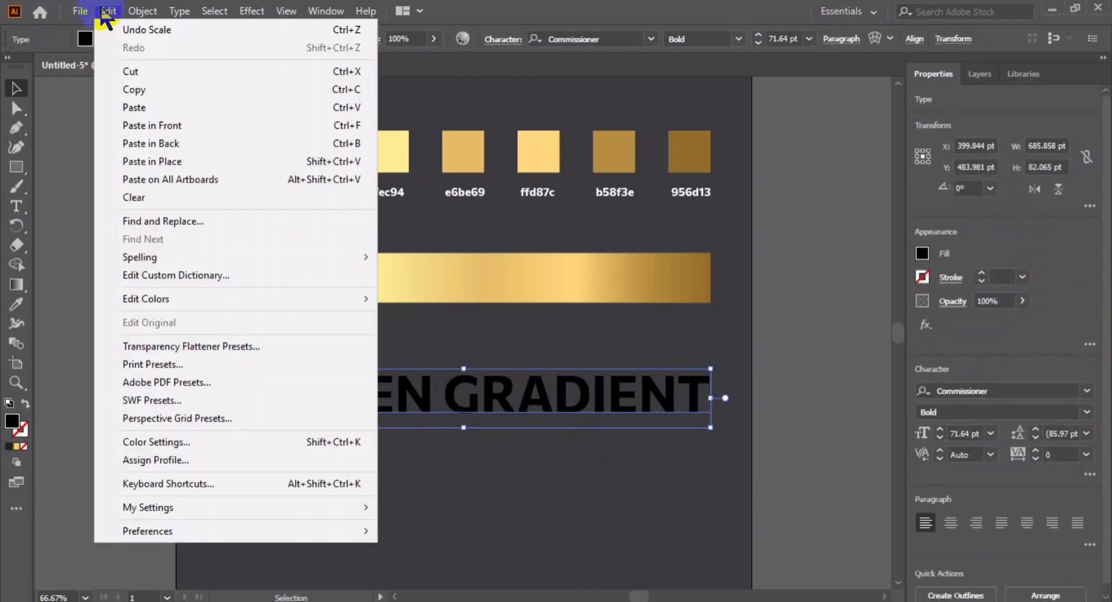
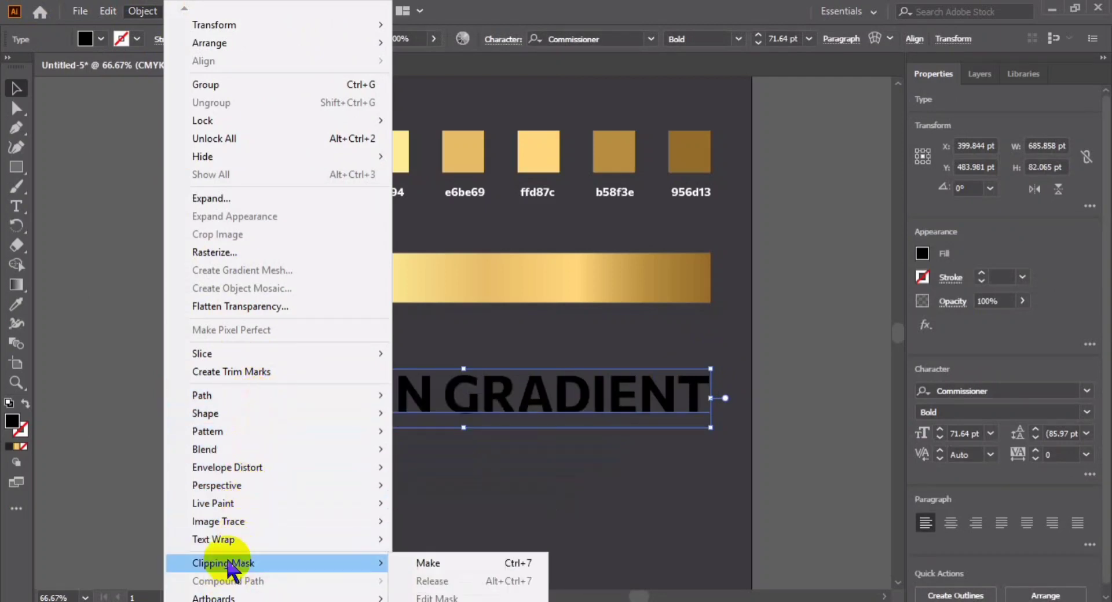
Select the gradient bar and then the heading while browsing the Effect, Type and Select menus.
click(82, 376)
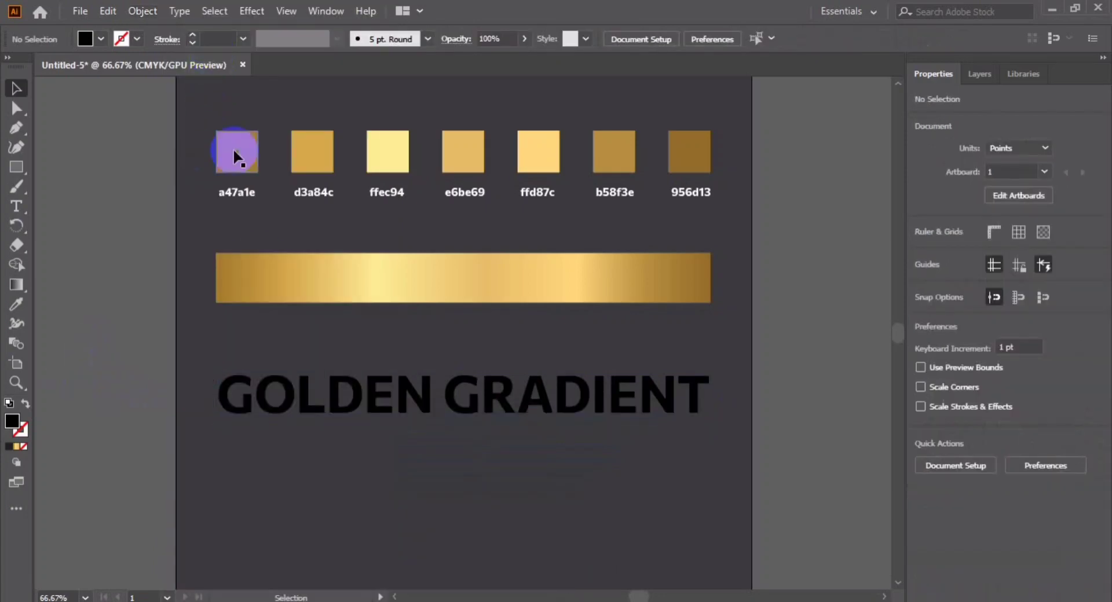
click(261, 258)
click(232, 10)
click(237, 13)
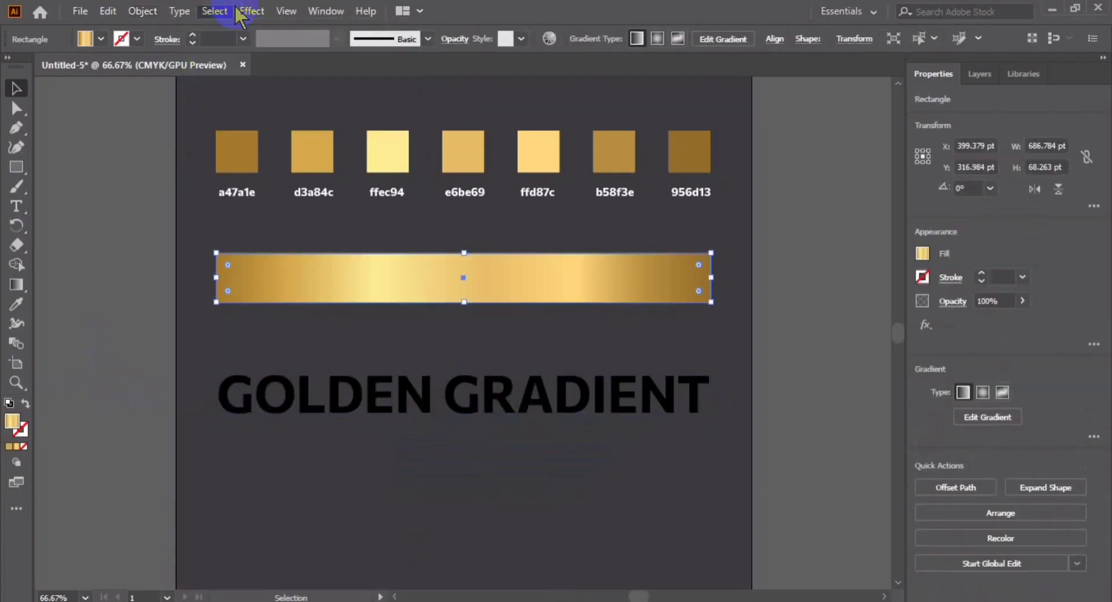
click(240, 12)
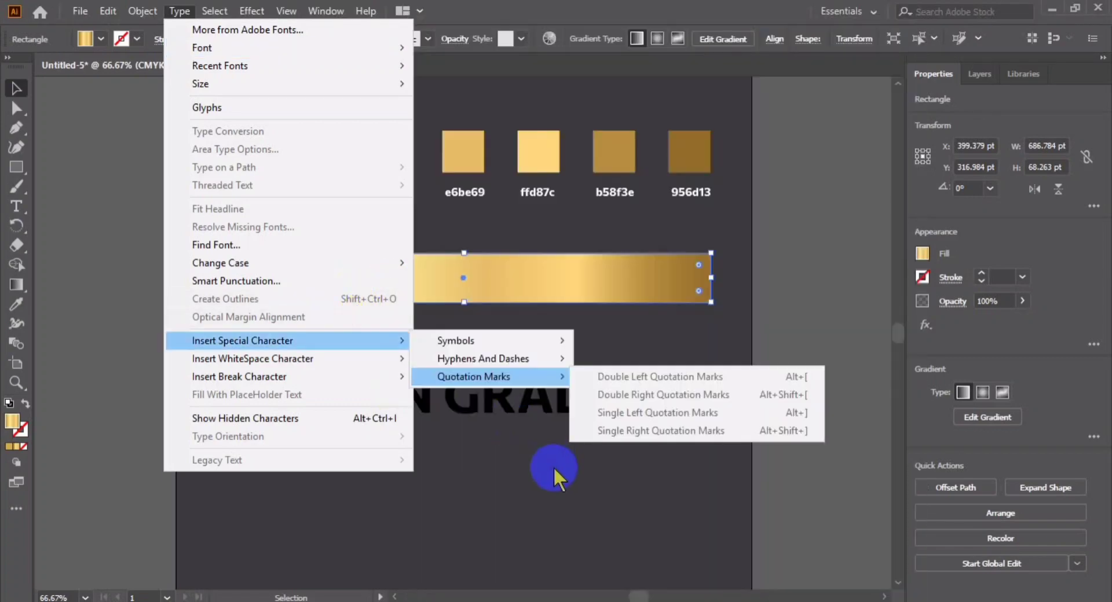
click(491, 506)
click(479, 391)
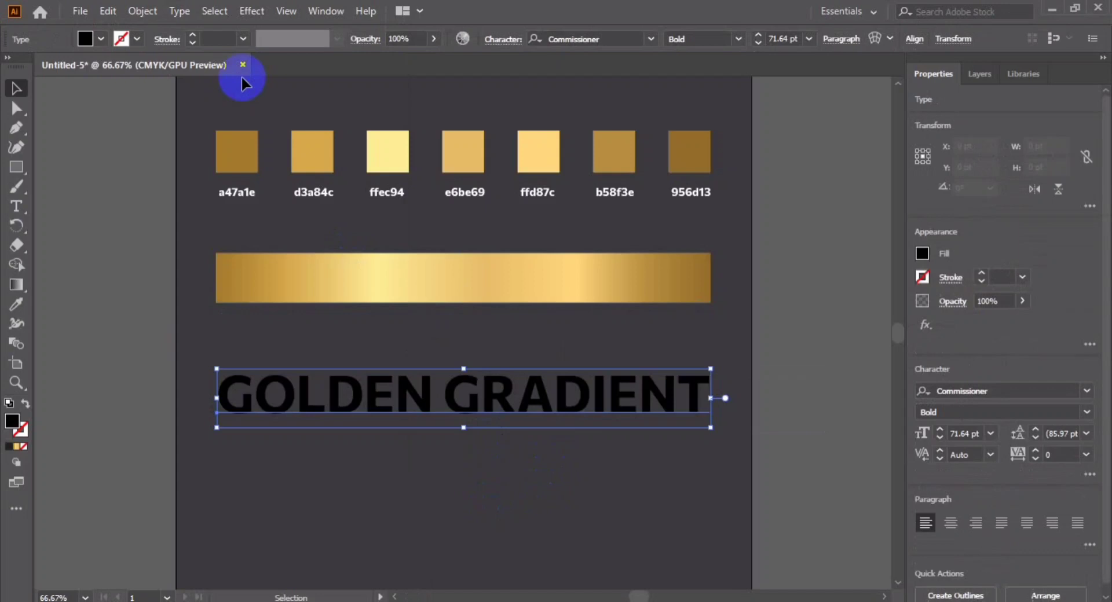
click(210, 14)
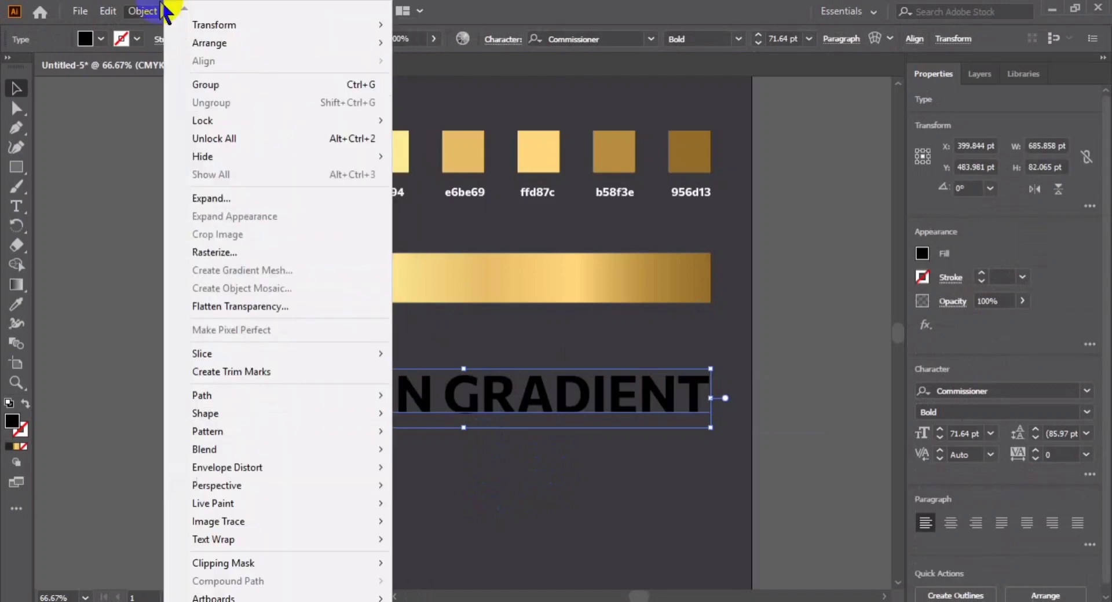
click(67, 136)
Convert the GOLDEN GRADIENT heading to outlines and select the resulting group.
click(326, 341)
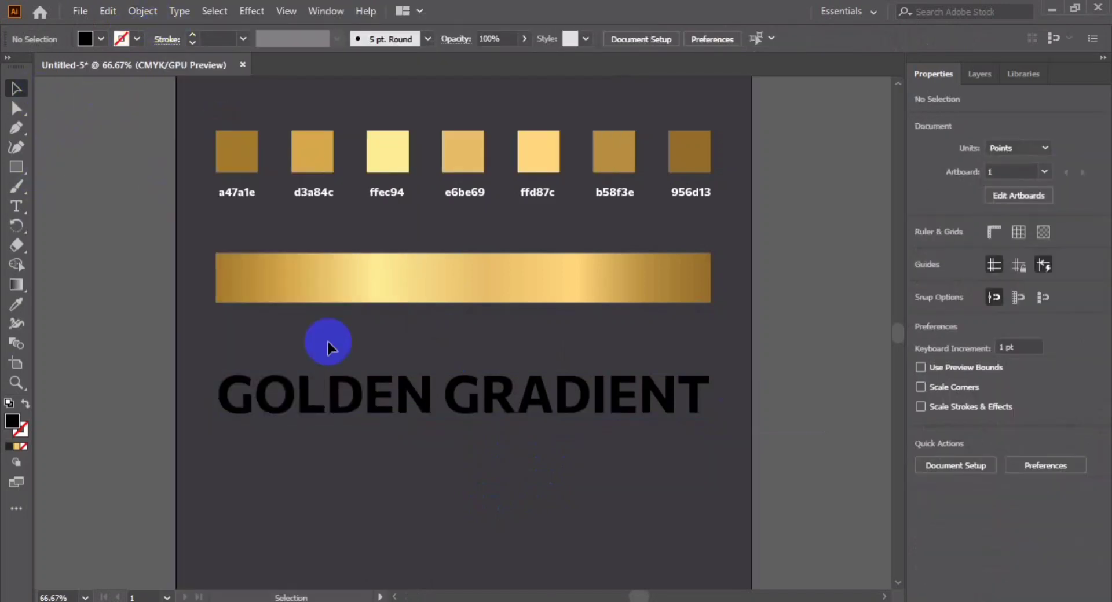
click(310, 414)
click(182, 11)
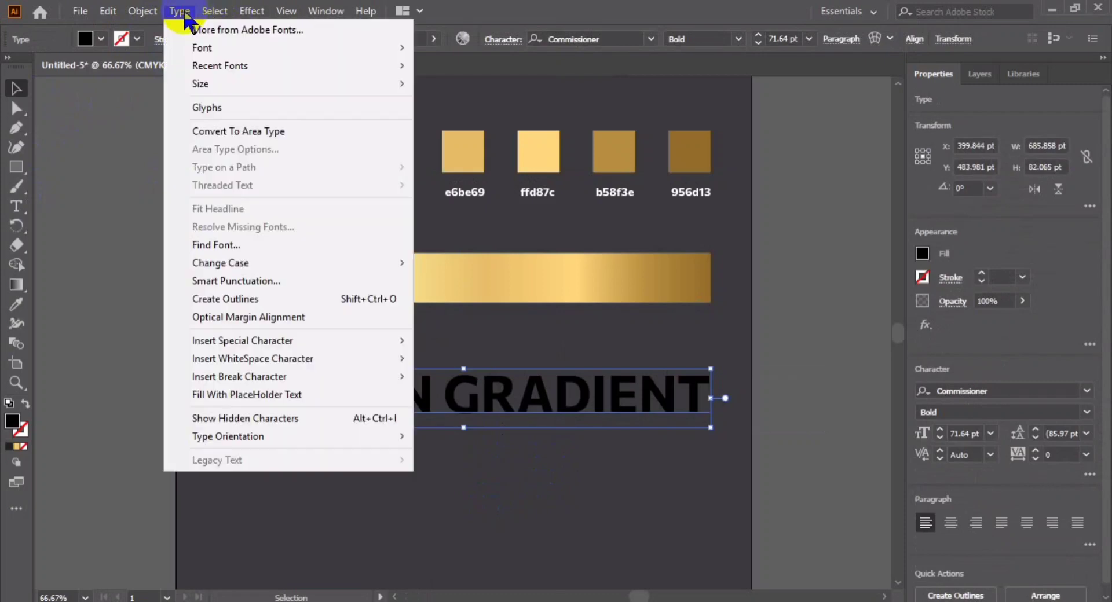
click(329, 304)
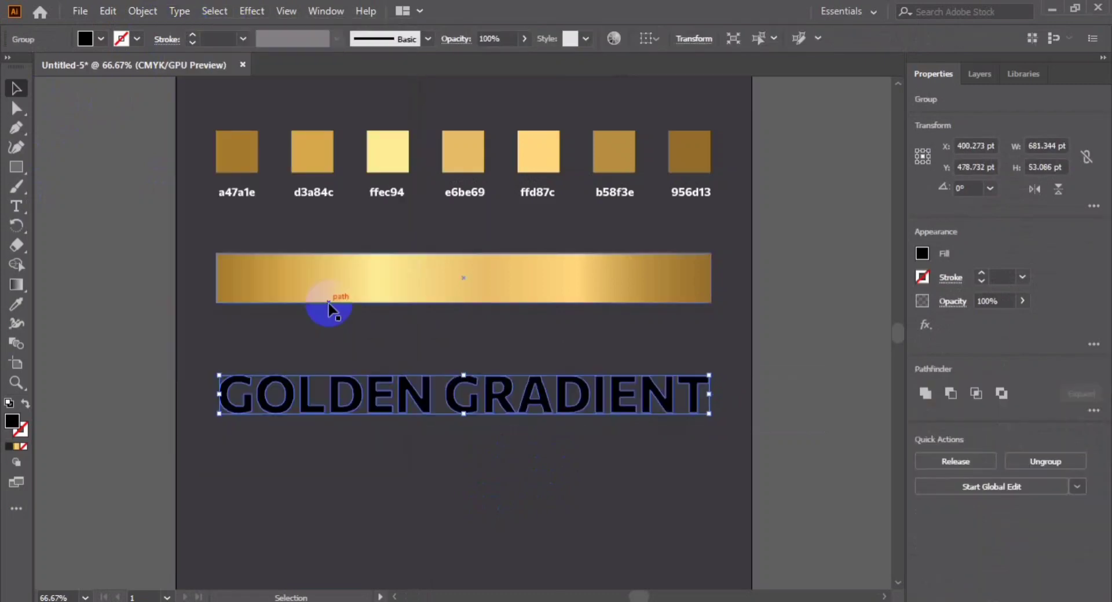
click(452, 466)
click(449, 392)
click(443, 462)
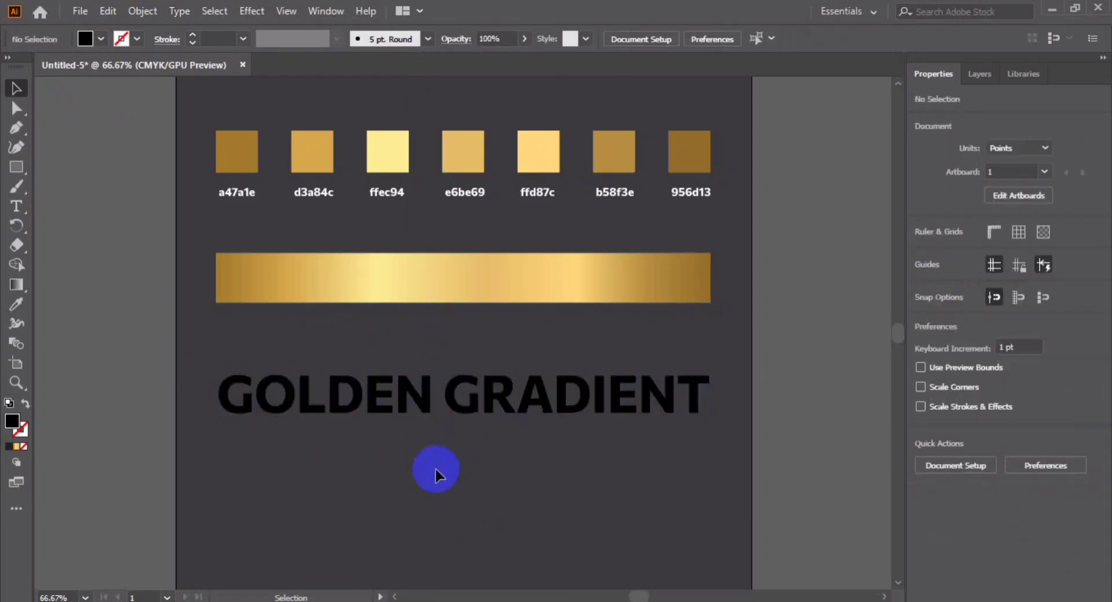
click(411, 394)
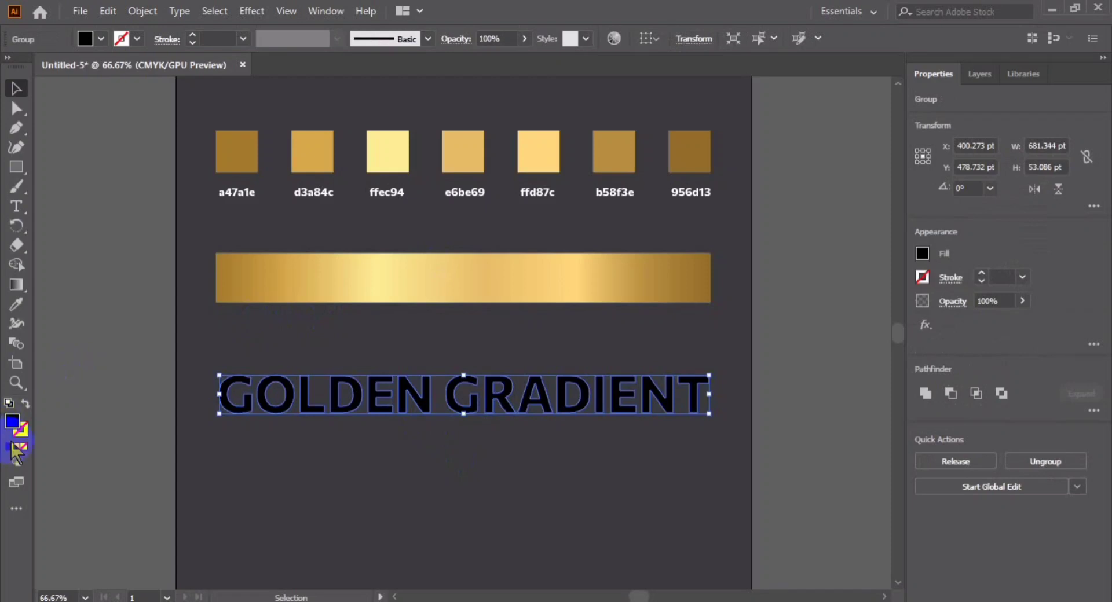
Fill the outlined heading with the gold gradient and reverse its colour stops.
click(15, 448)
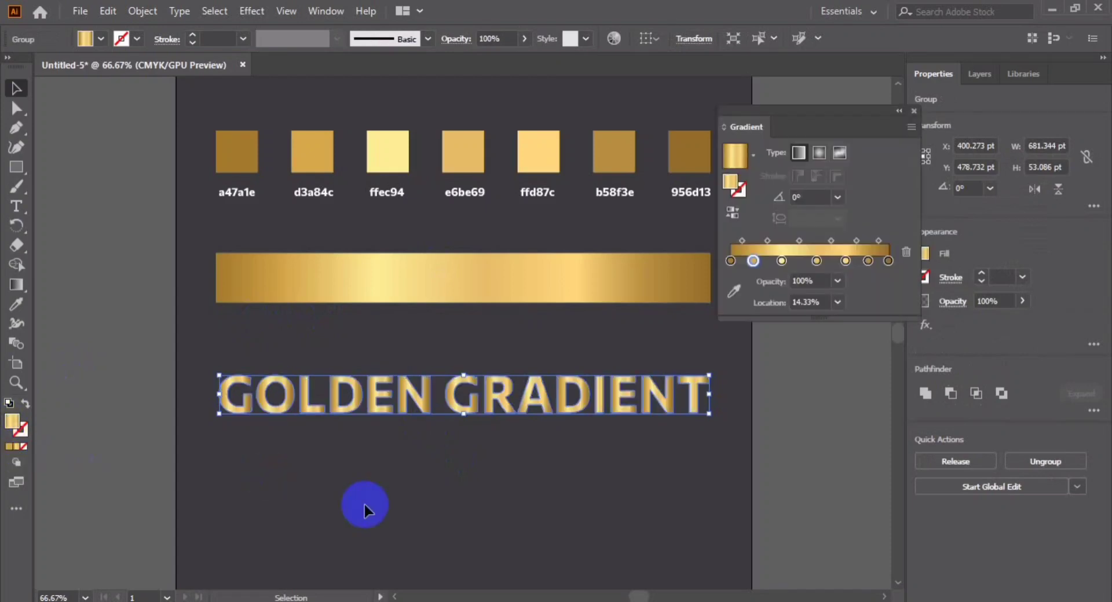
click(683, 474)
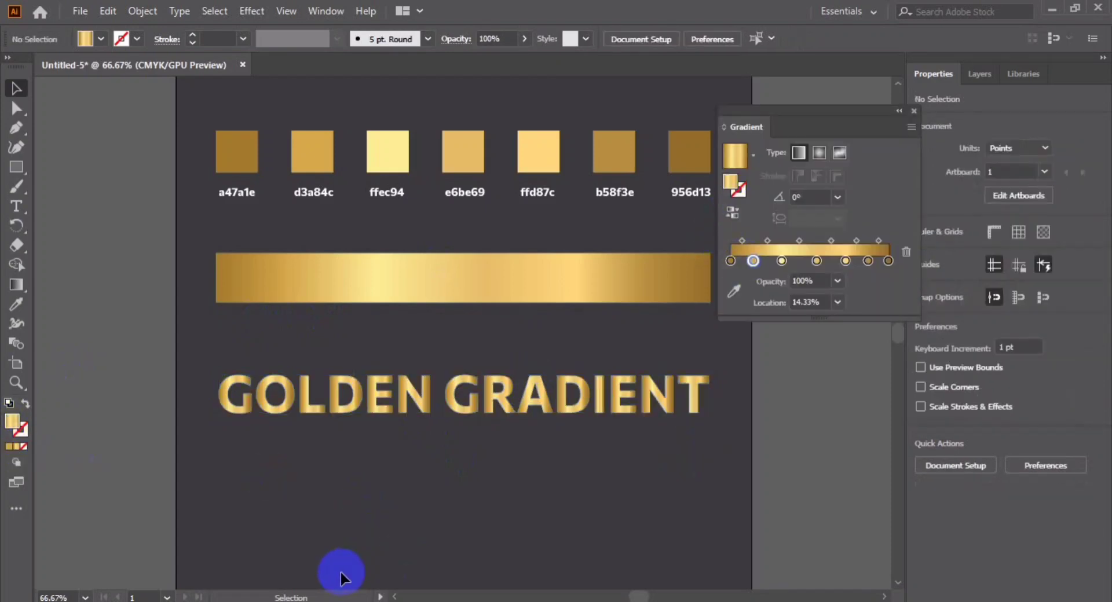
click(616, 402)
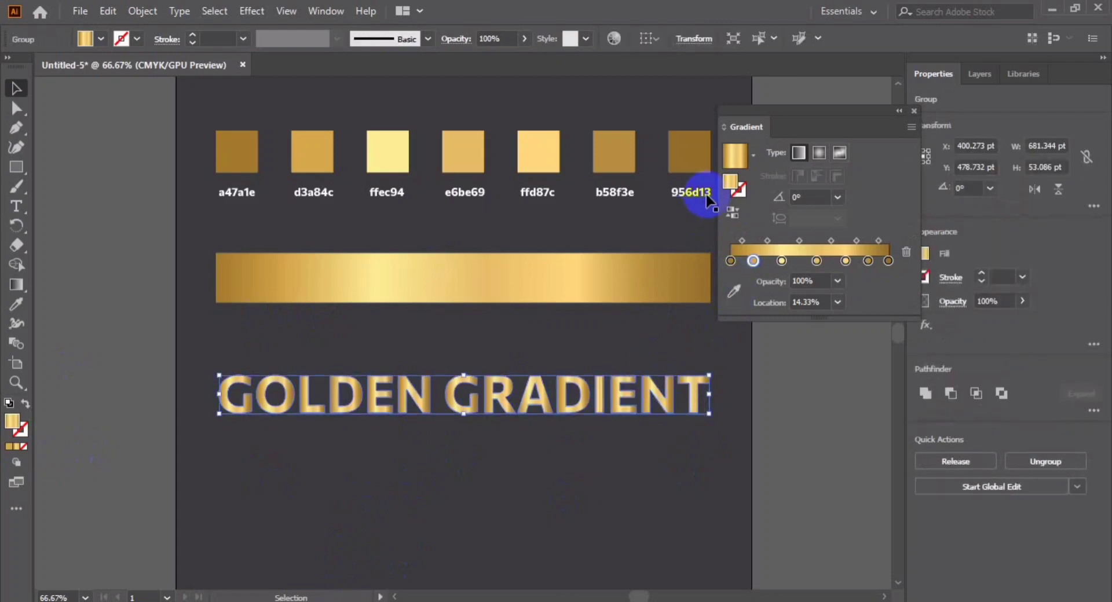
click(732, 213)
click(594, 480)
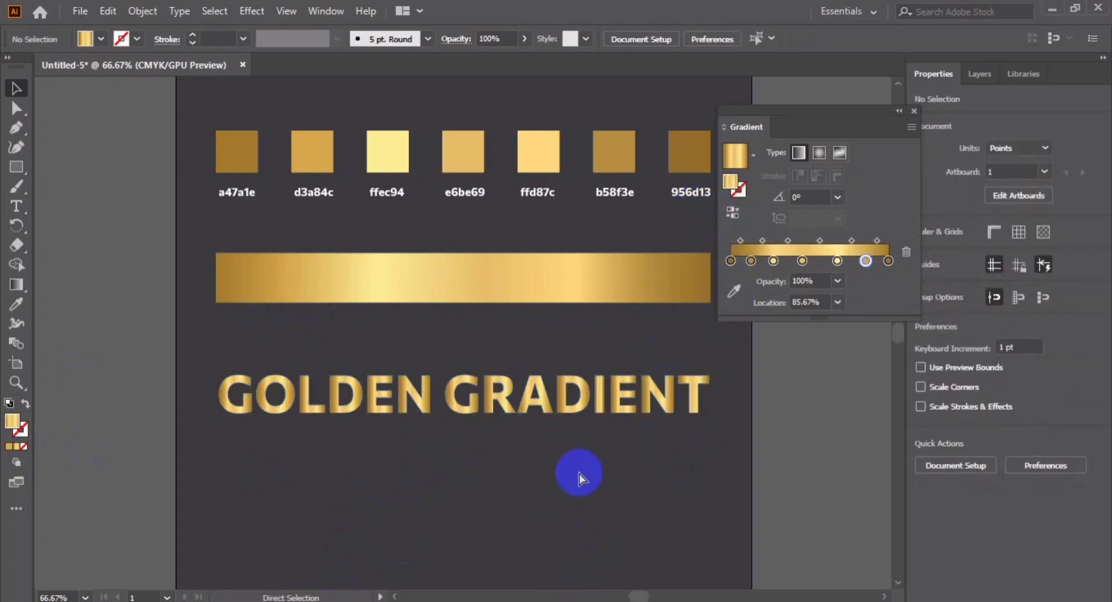
Zoom to fit the artboard and settle back at 66.67% to preview the gold heading.
key(ctrl+0)
key(ctrl+minus)
key(ctrl+plus)
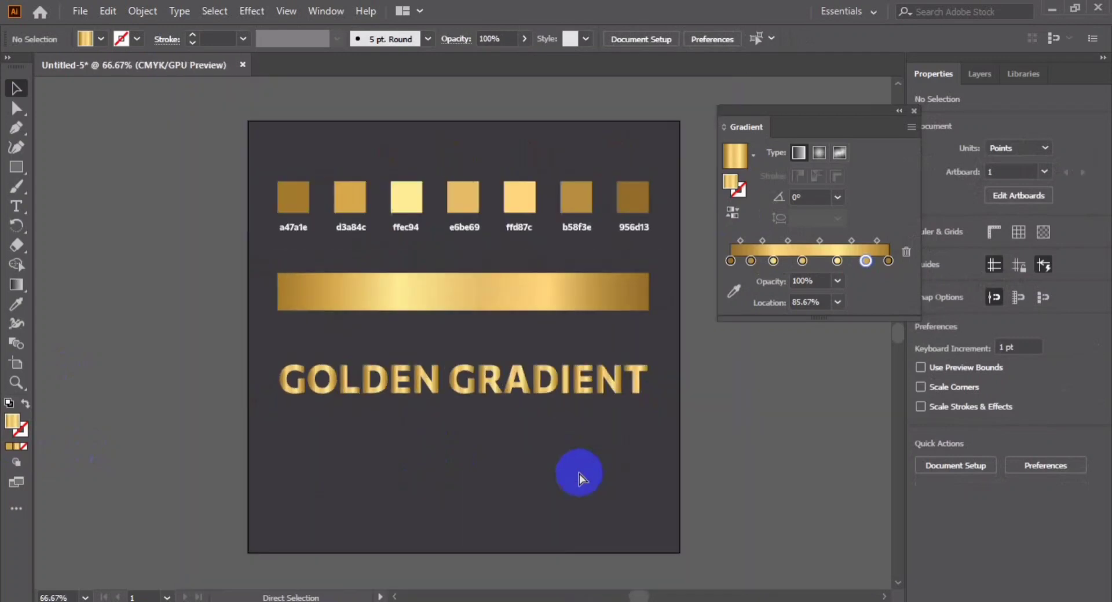
key(ctrl+minus)
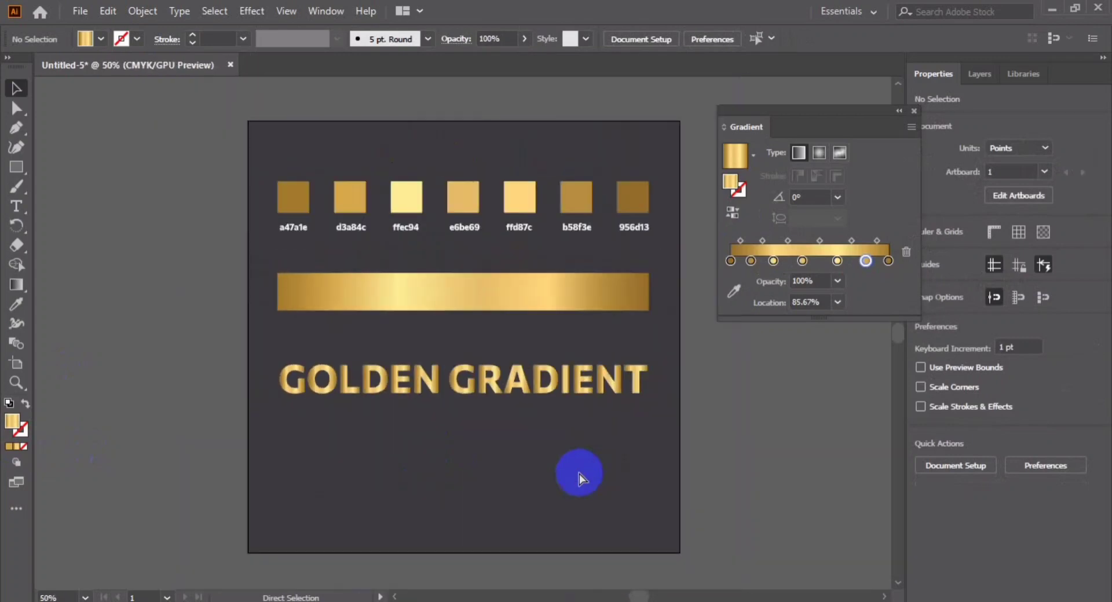
key(ctrl+plus)
key(ctrl+minus)
key(ctrl+plus)
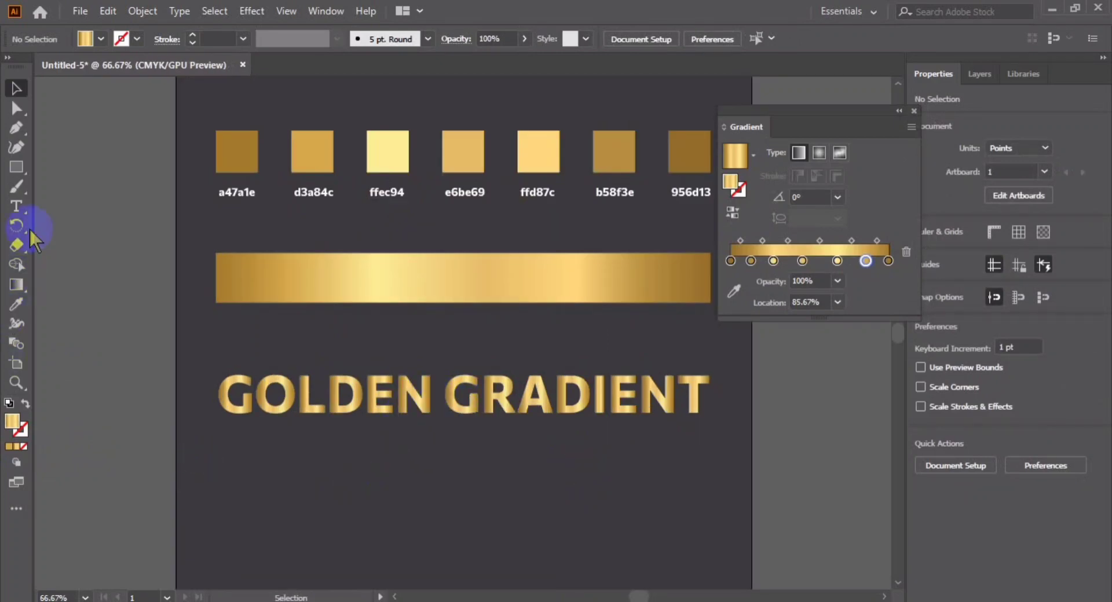
Type a 48 pt 'Golden Gradient' line below the heading and close the Gradient panel.
click(16, 205)
scroll(318, 315, down, 2)
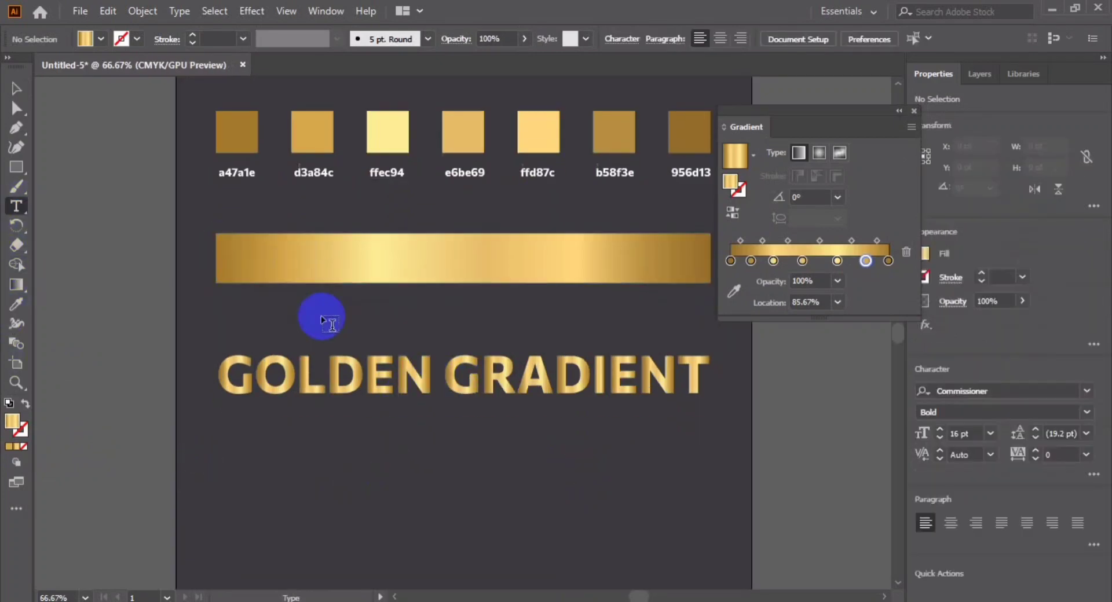
click(271, 435)
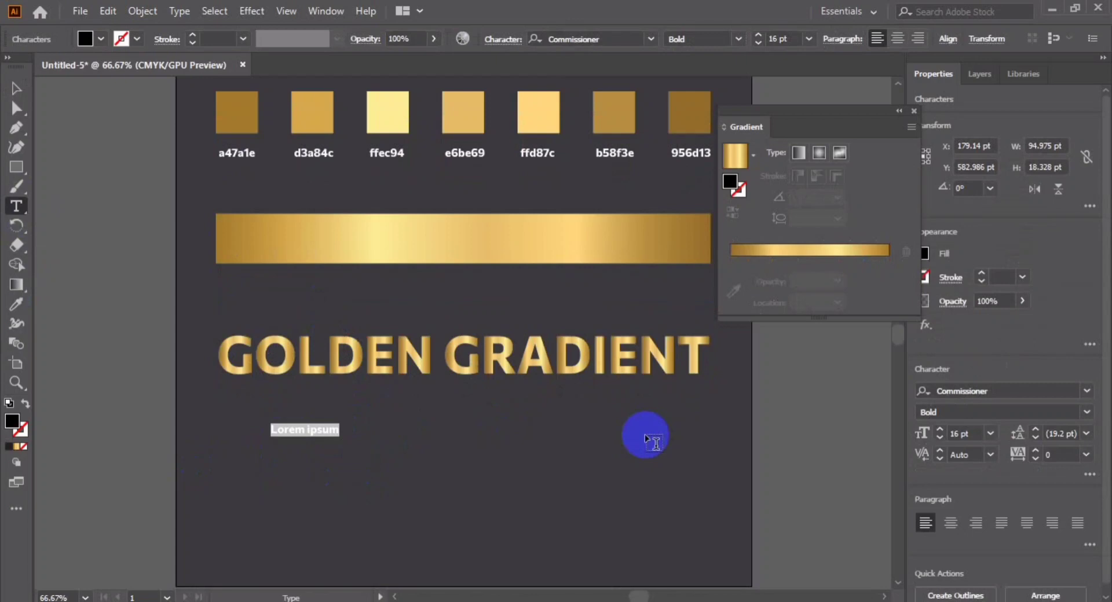
click(808, 38)
click(828, 294)
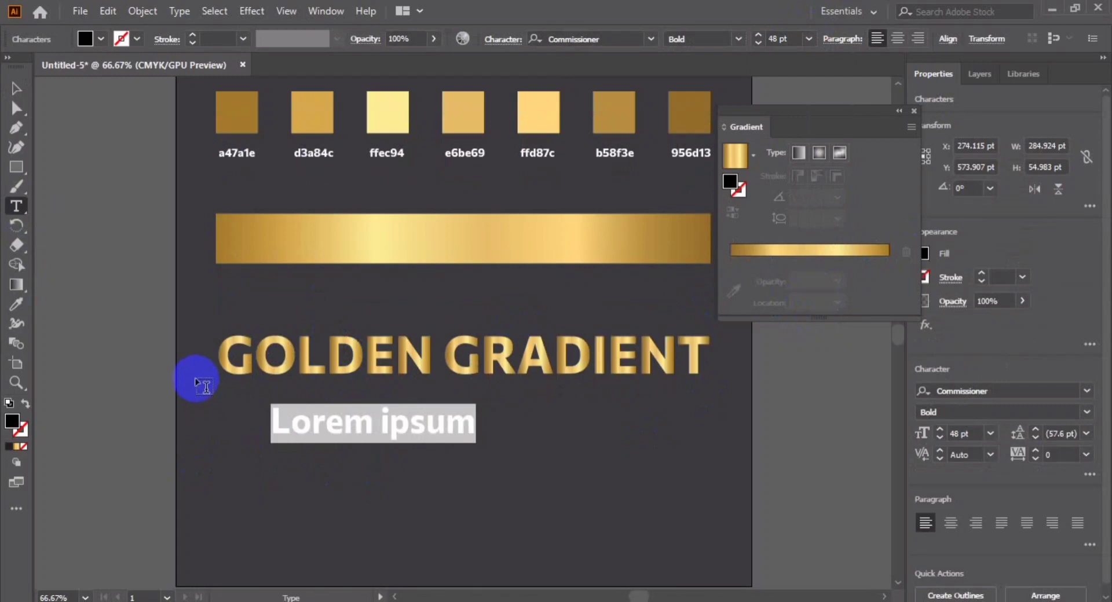
text(Go)
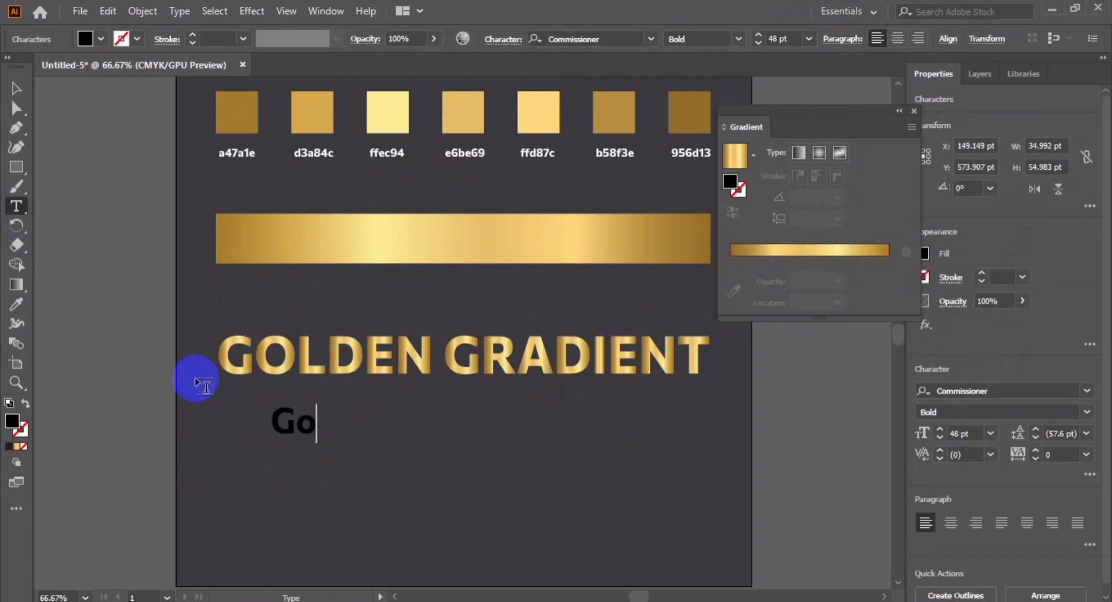
text(lden Gradi)
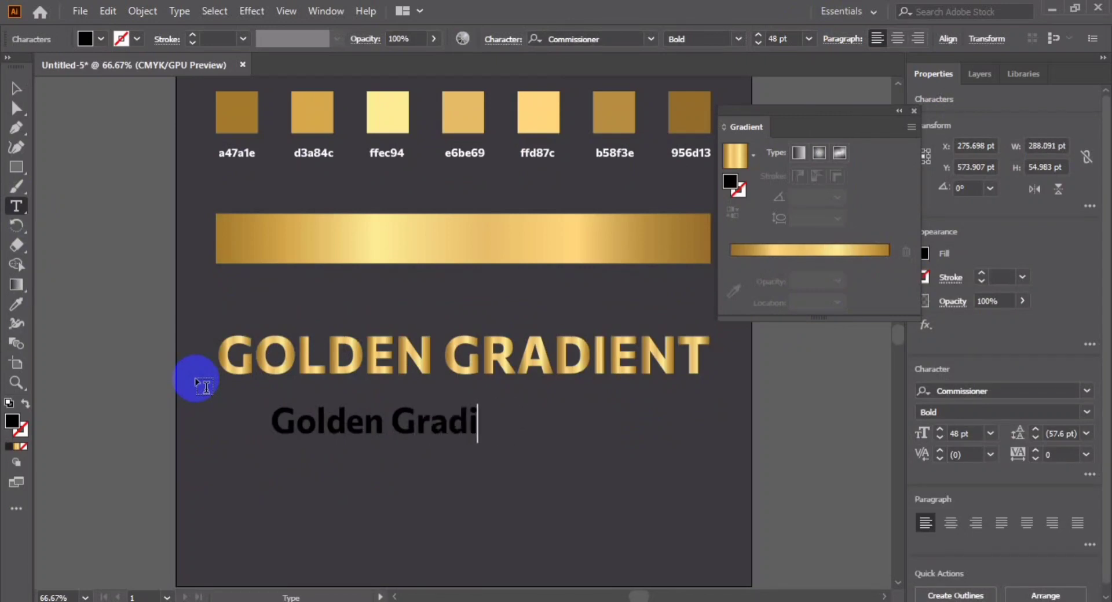
text(ken)
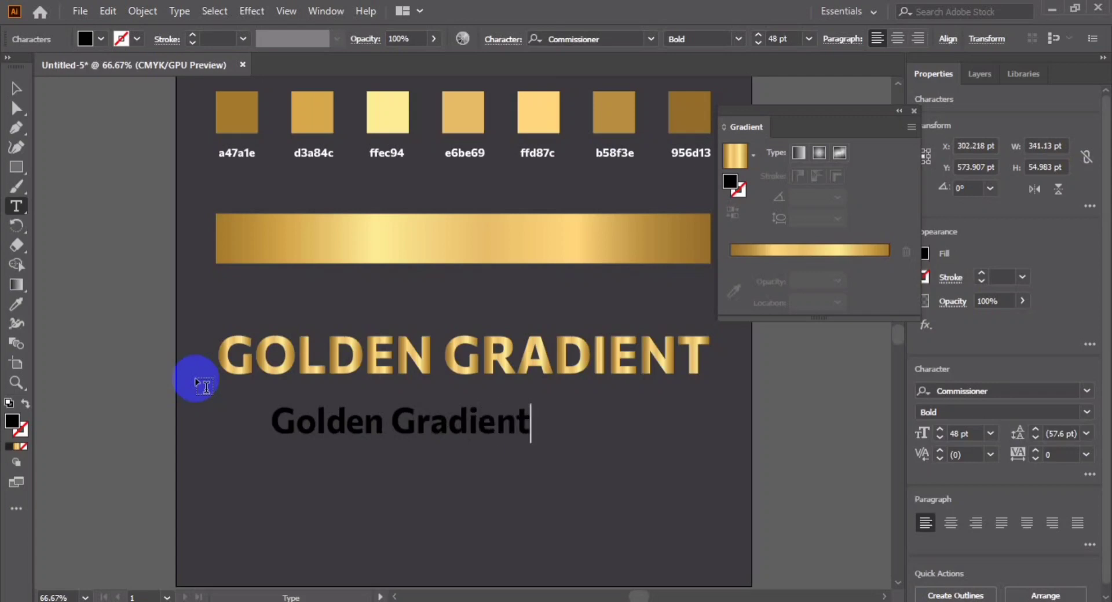
click(913, 111)
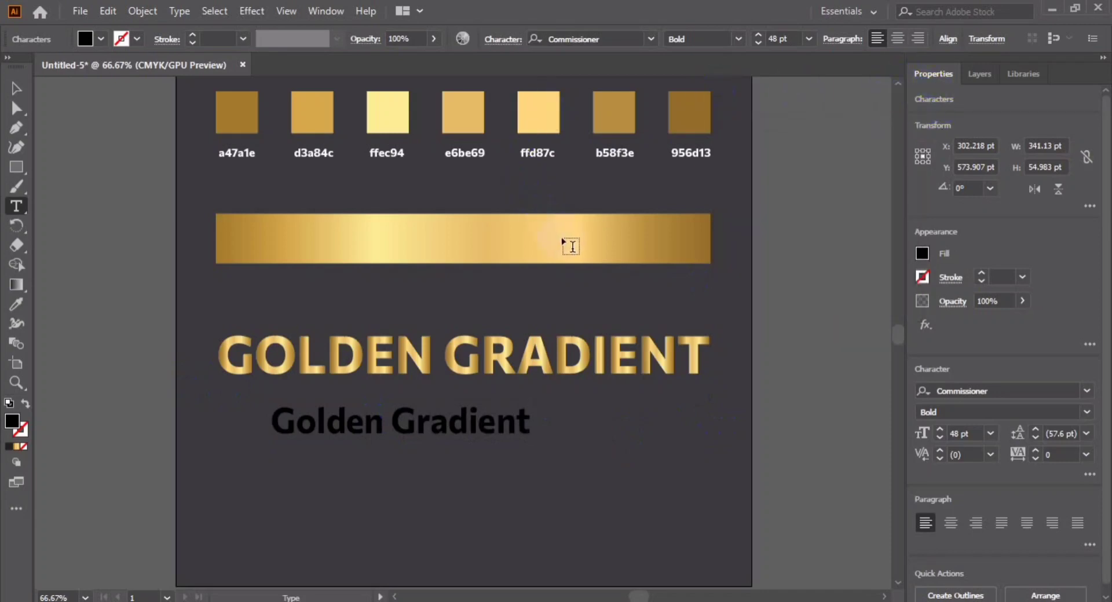
Dock the Character panel beside Properties and pick Adine Kimberg Alternate for the subtitle.
key(Escape)
key(ctrl+t)
drag(651, 105, 858, 104)
click(935, 146)
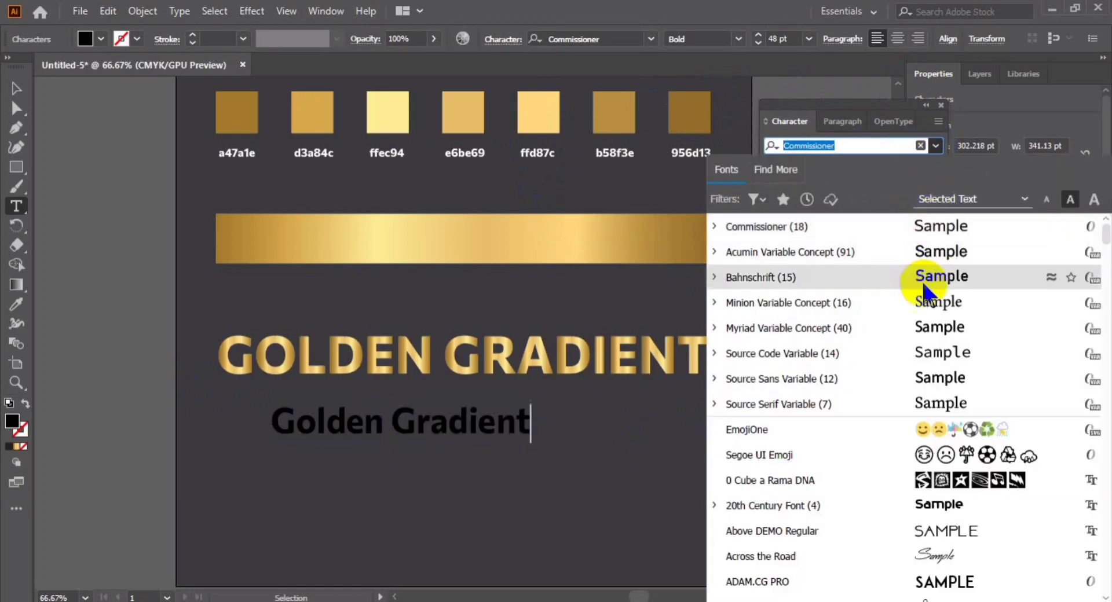
scroll(912, 385, down, 3)
click(910, 406)
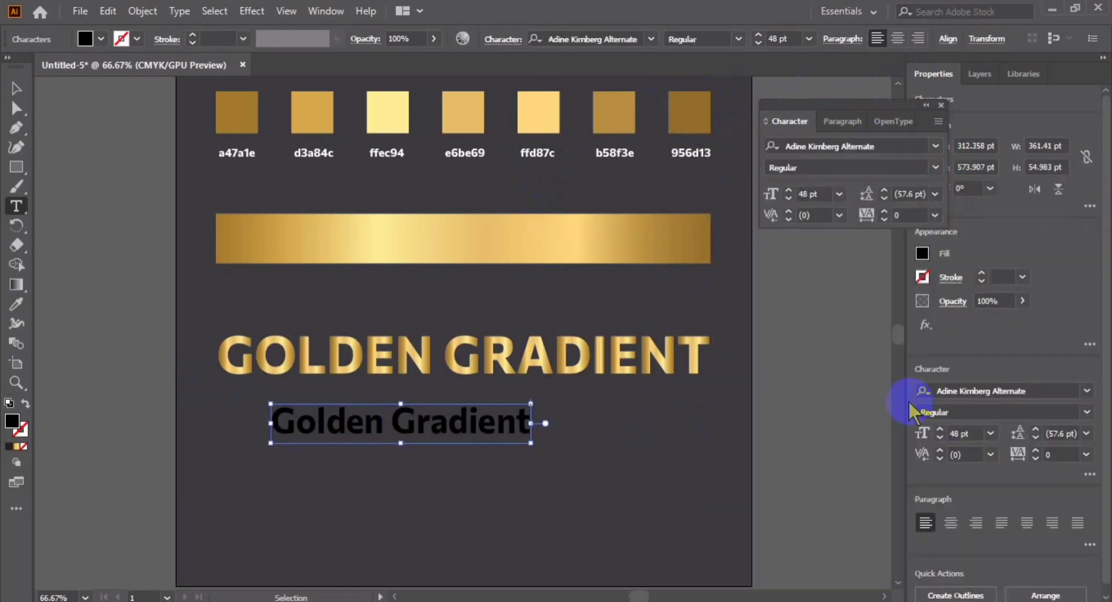
With the whole subtitle object selected, reapply Adine Kimberg Alternate and deselect.
click(15, 88)
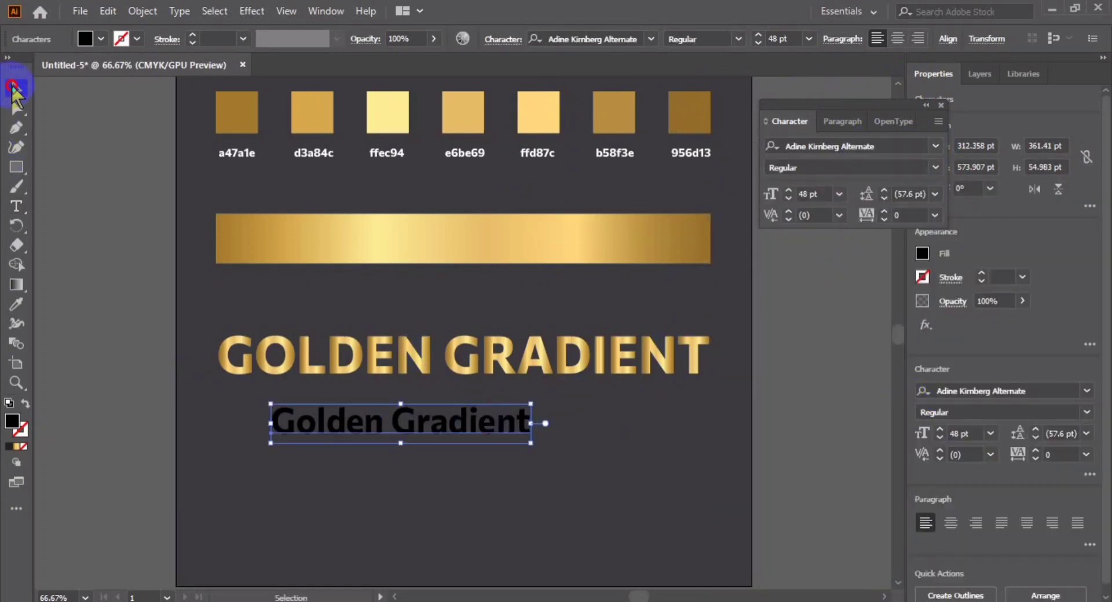
click(935, 146)
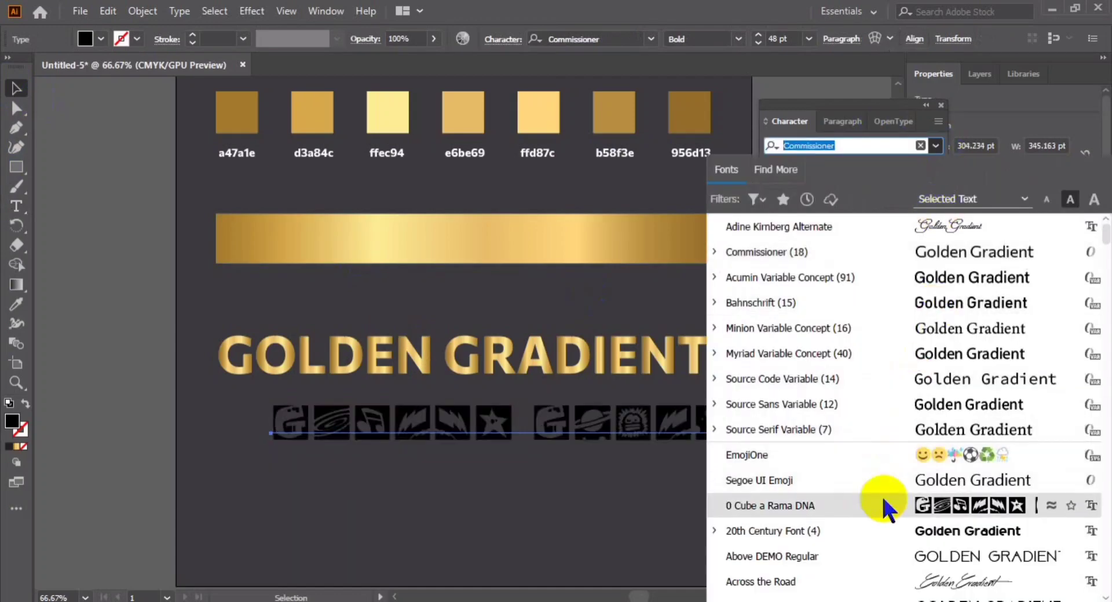
scroll(884, 486, down, 3)
scroll(876, 457, down, 4)
scroll(874, 453, down, 5)
scroll(874, 451, up, 4)
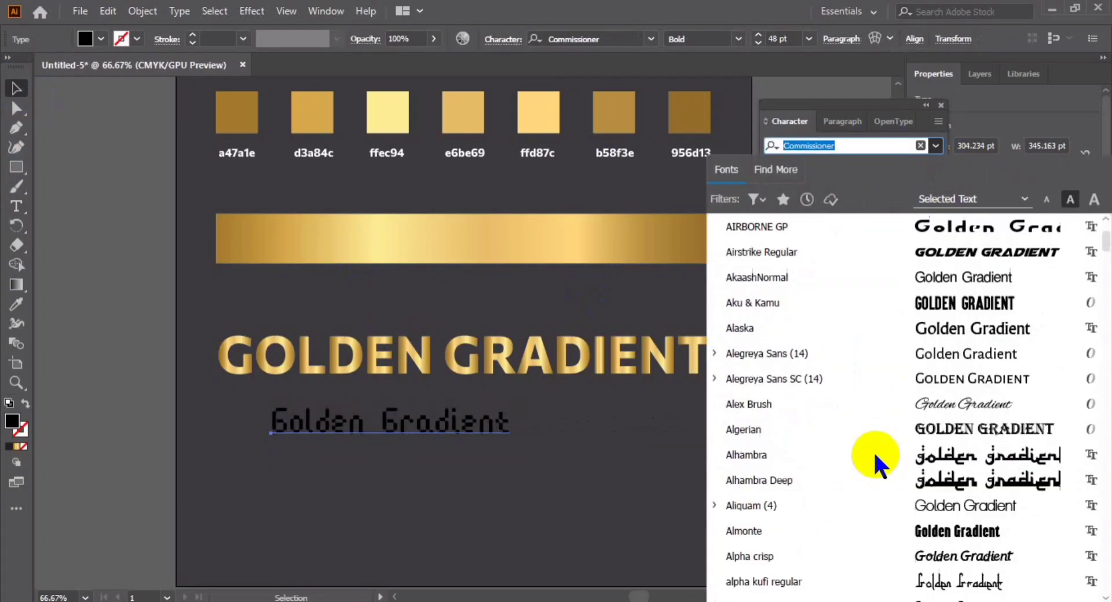
scroll(872, 445, up, 5)
scroll(871, 443, down, 1)
scroll(871, 443, up, 1)
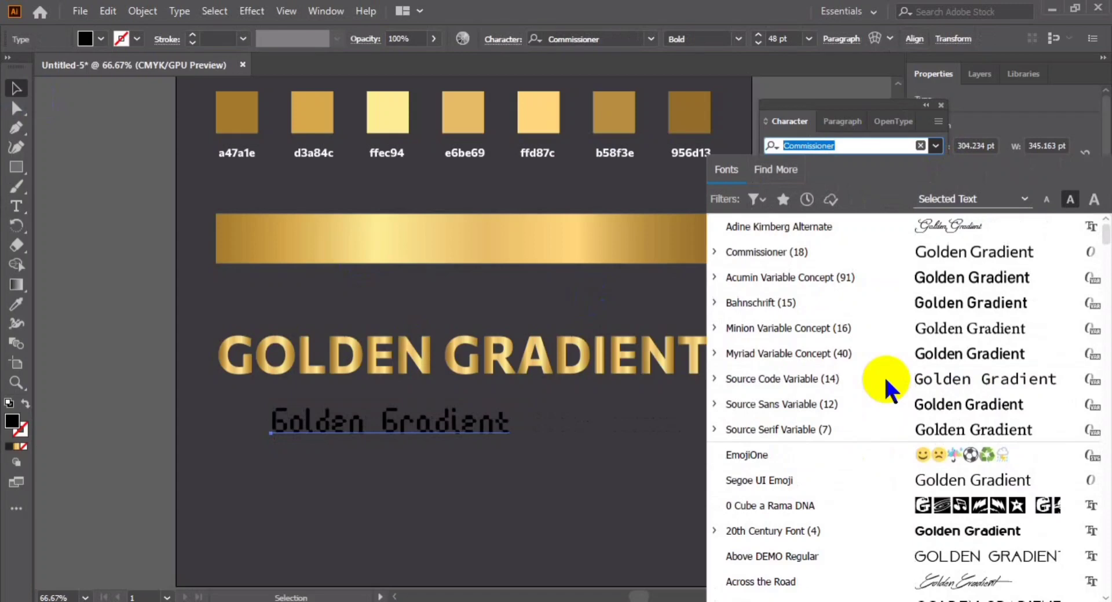
click(917, 226)
click(521, 457)
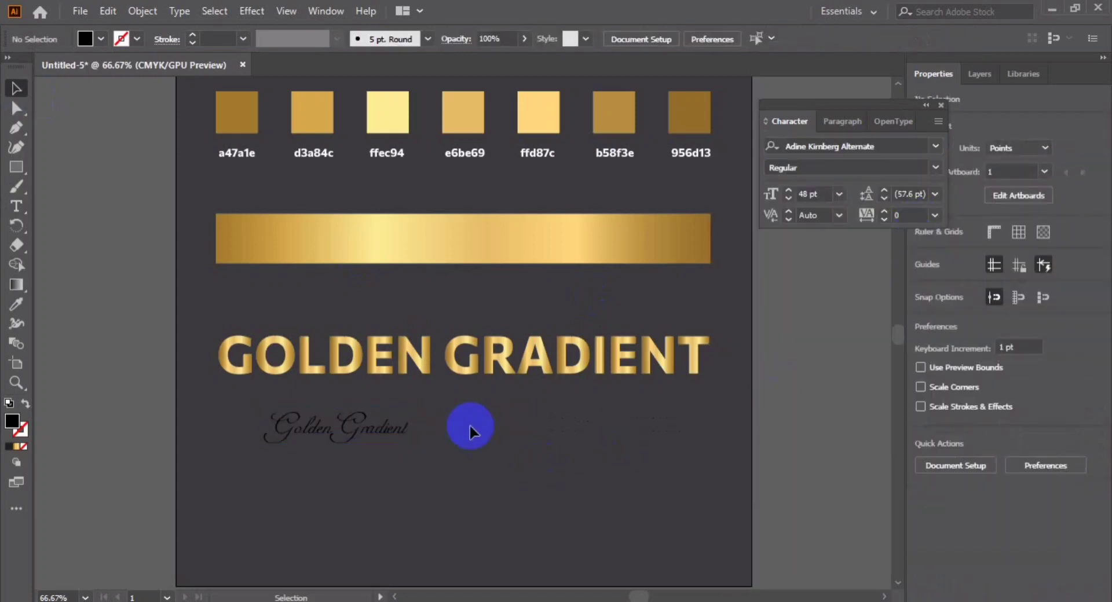
Scale the script subtitle up to about 161 pt and centre it under the heading.
click(394, 429)
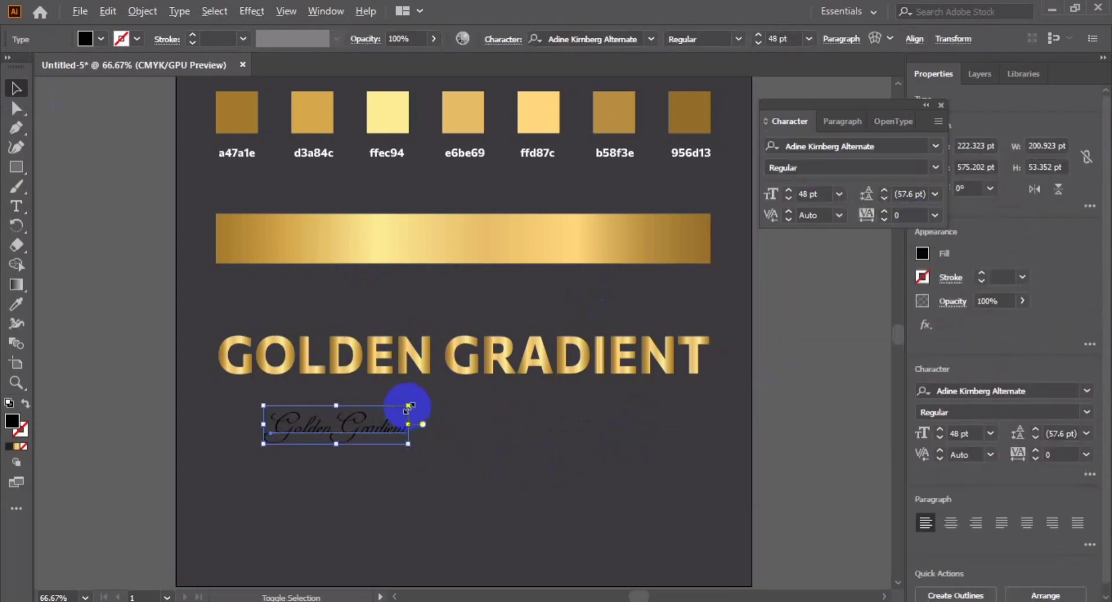
drag(409, 406, 497, 381)
drag(437, 440, 534, 462)
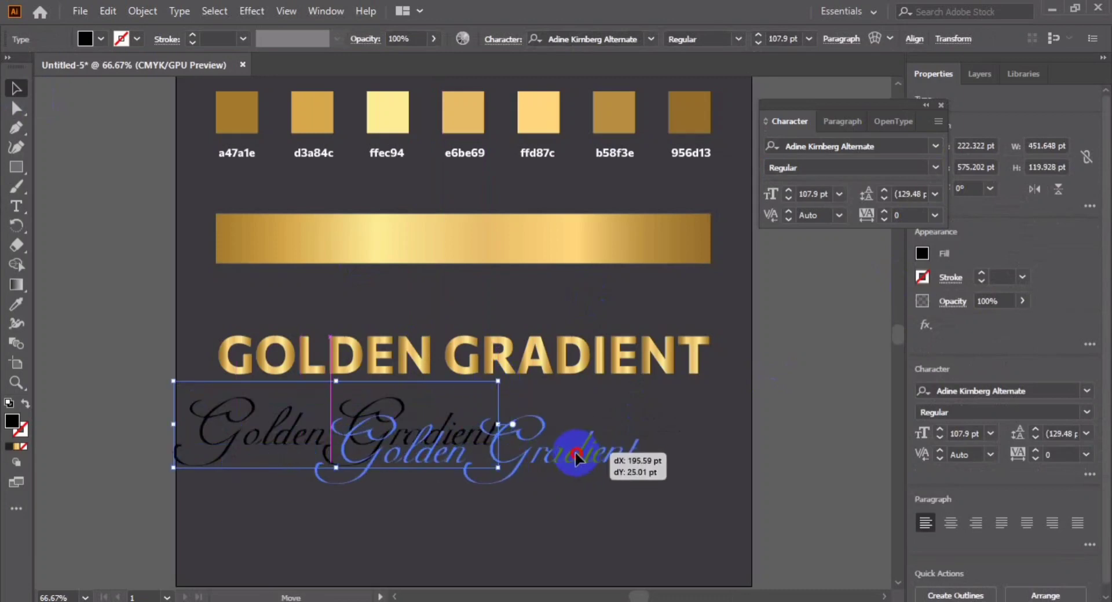
drag(596, 402, 657, 387)
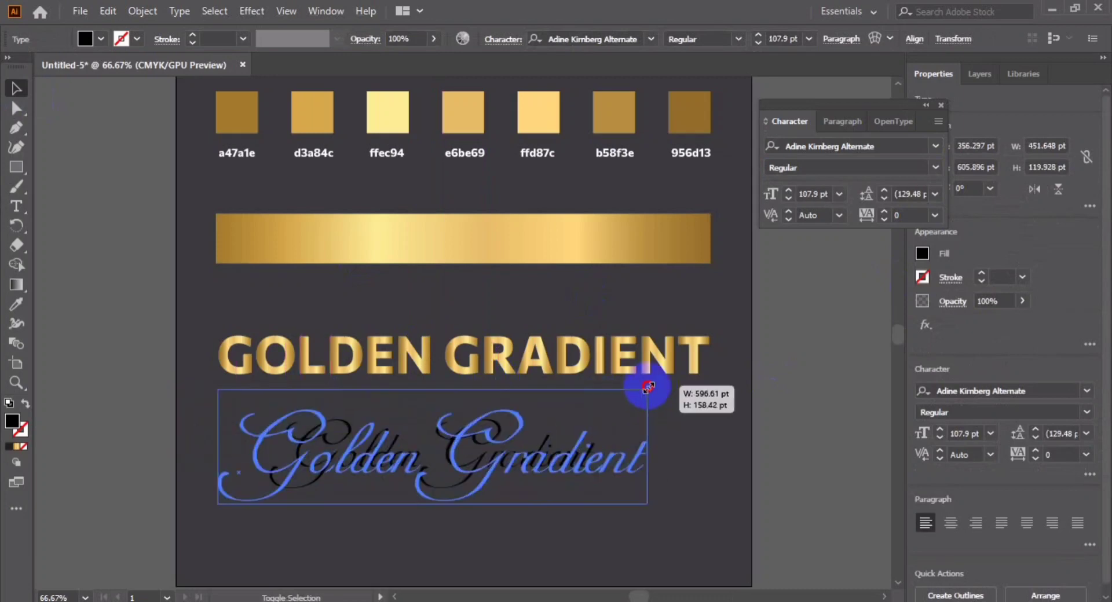
drag(568, 463, 592, 464)
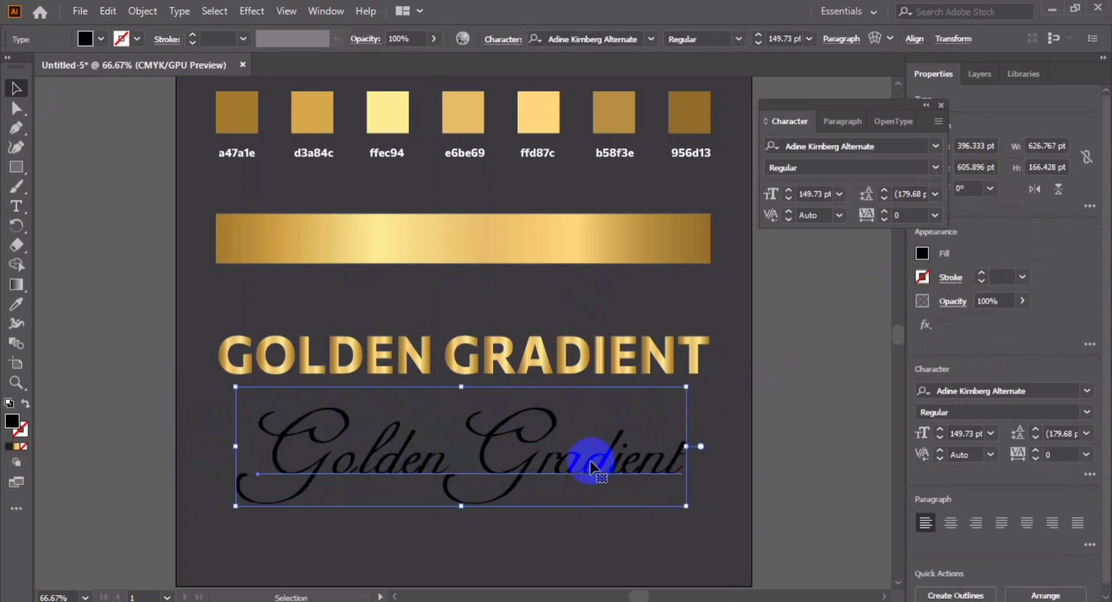
drag(687, 390, 707, 377)
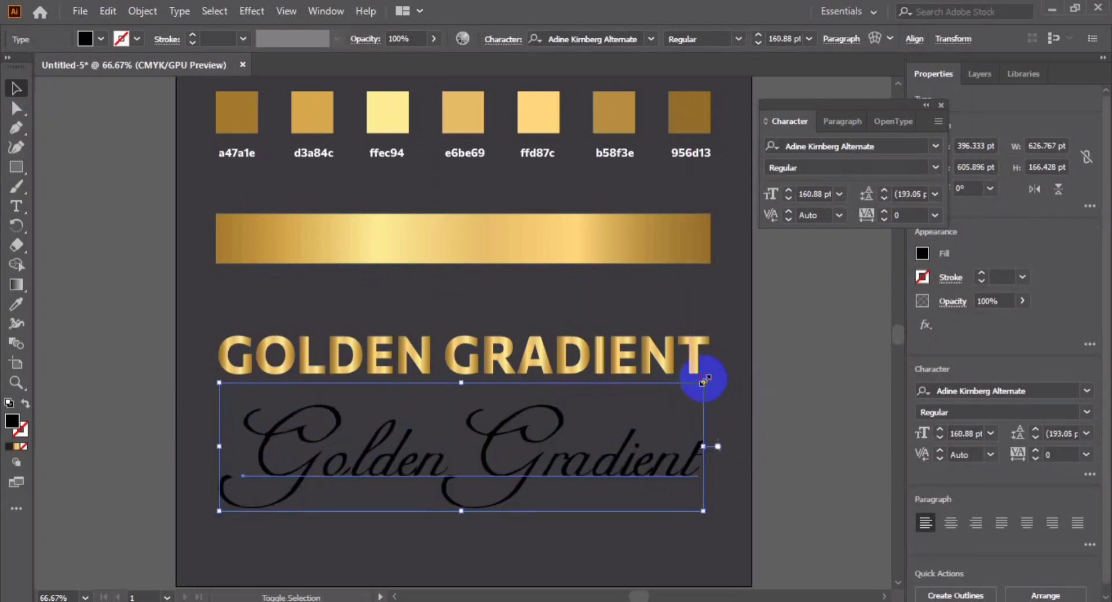
click(753, 455)
click(545, 476)
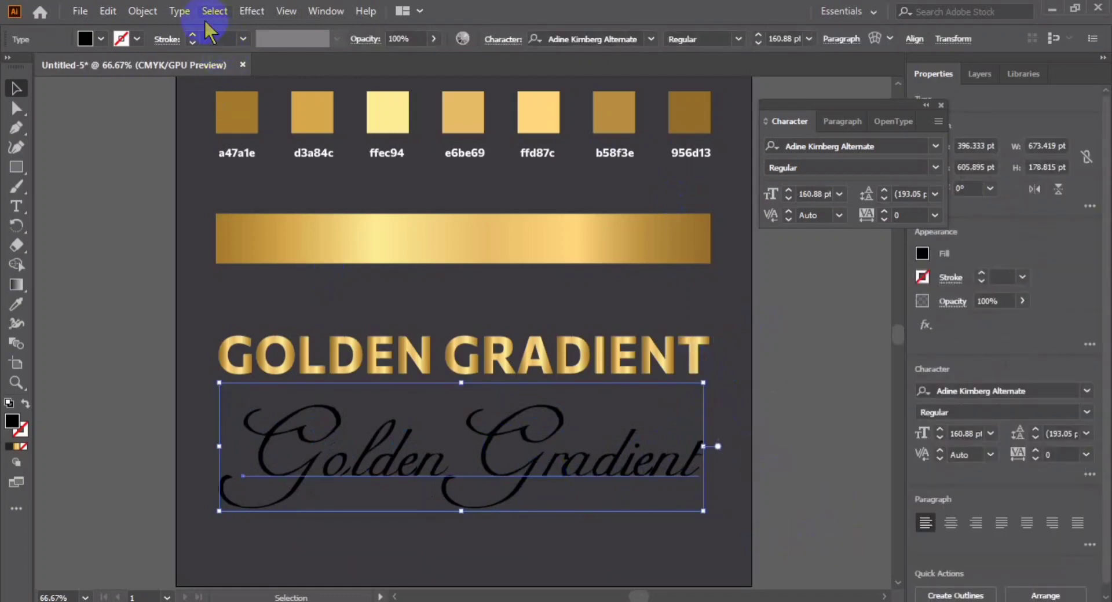
click(179, 11)
Outline the script subtitle and fill it with the same gold gradient as the heading.
click(311, 299)
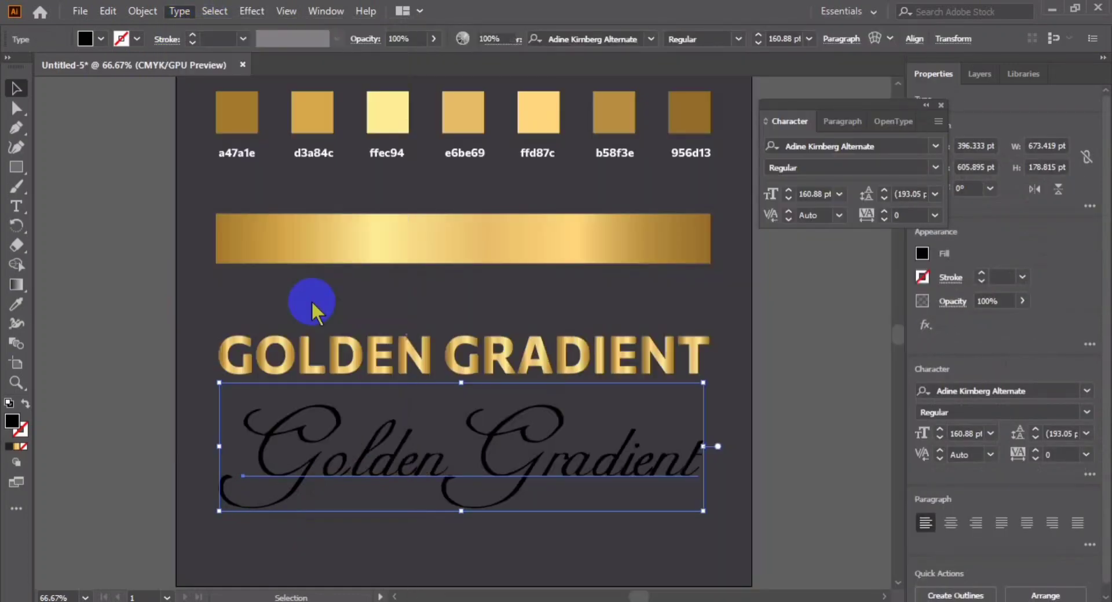
click(15, 449)
click(141, 422)
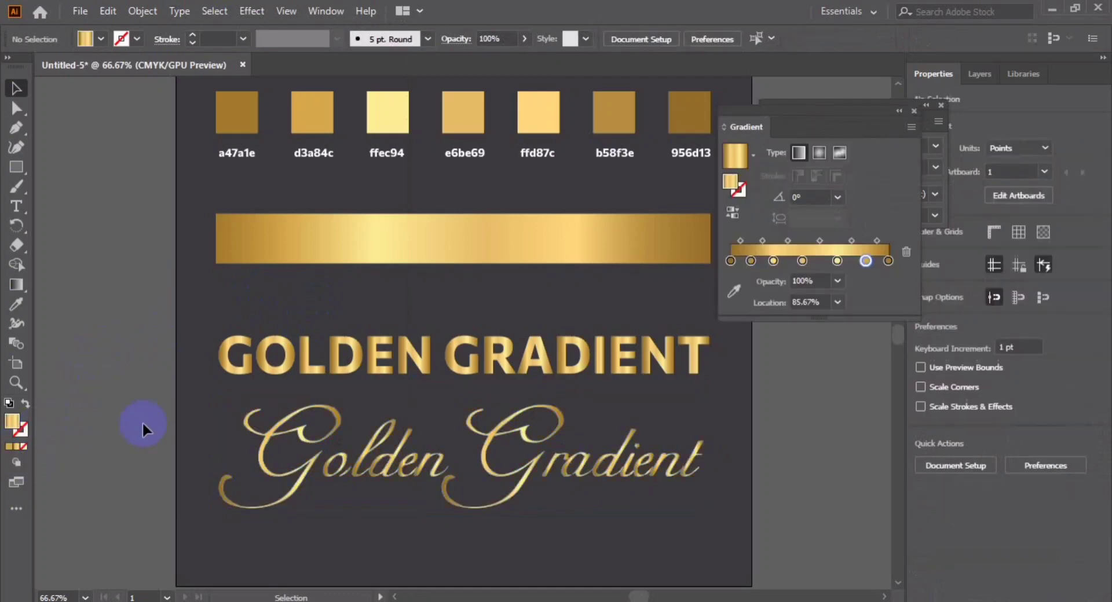
key(ctrl+minus)
key(ctrl+minus)
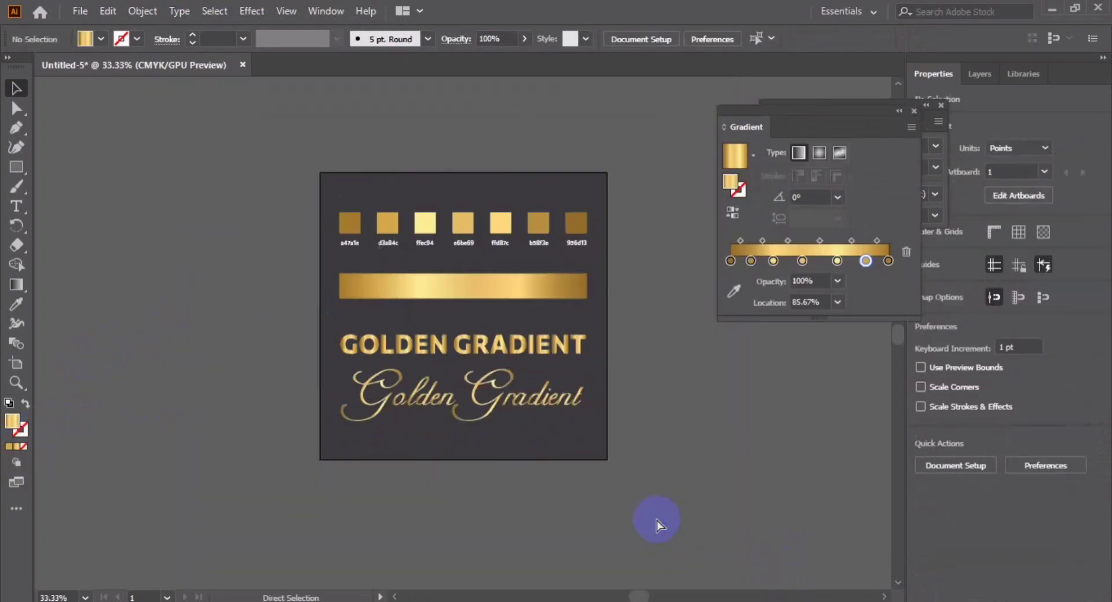
key(ctrl+plus)
key(ctrl+plus)
key(ctrl+minus)
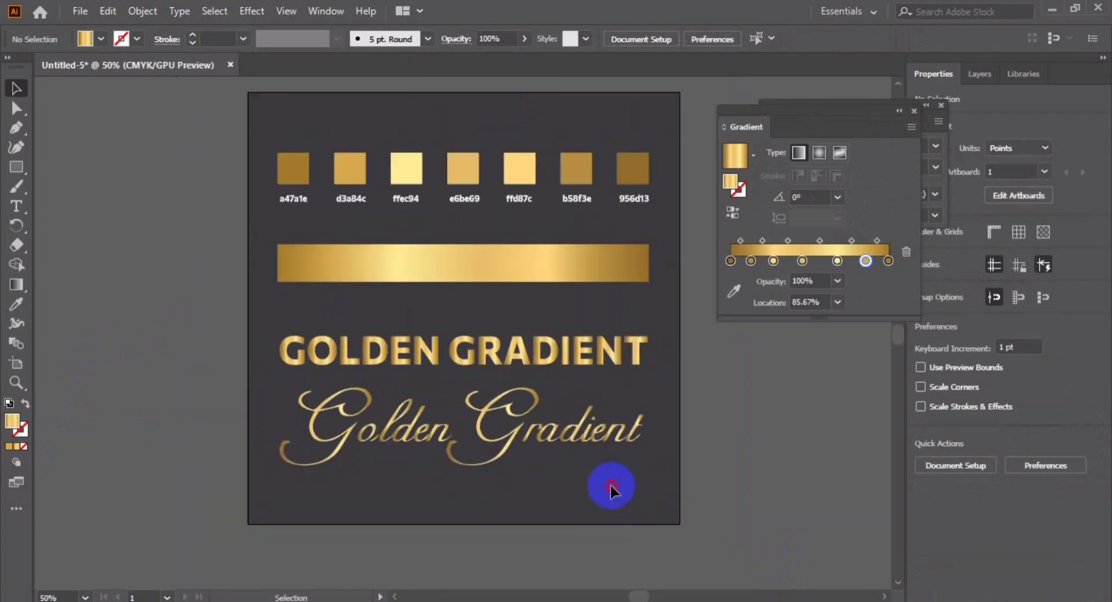
click(980, 74)
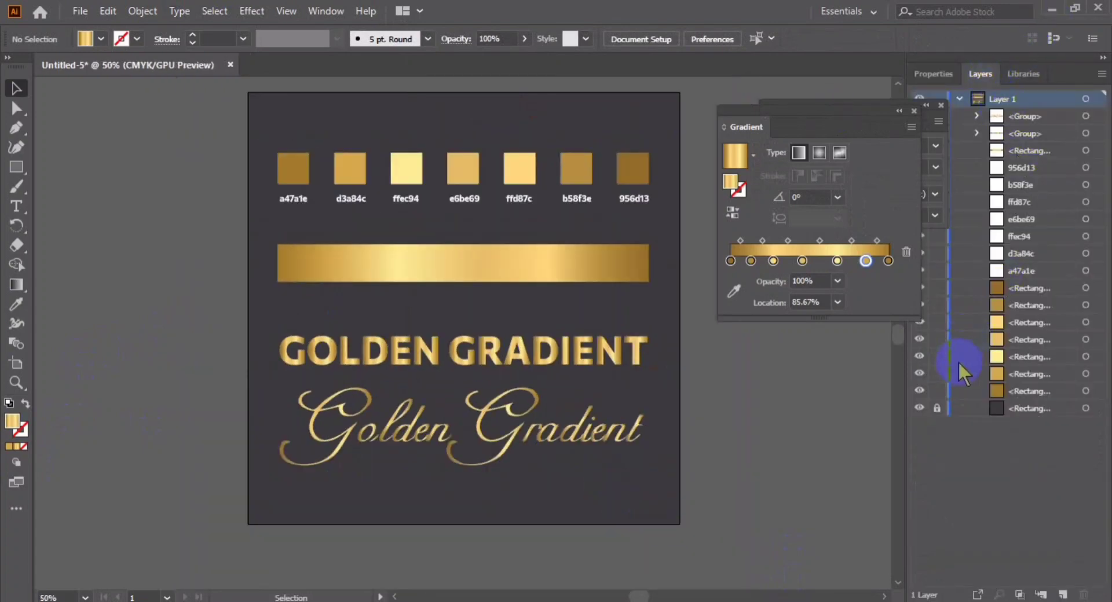
Unlock the dark grey background rectangle in Layers and fill it solid black.
click(936, 409)
click(556, 488)
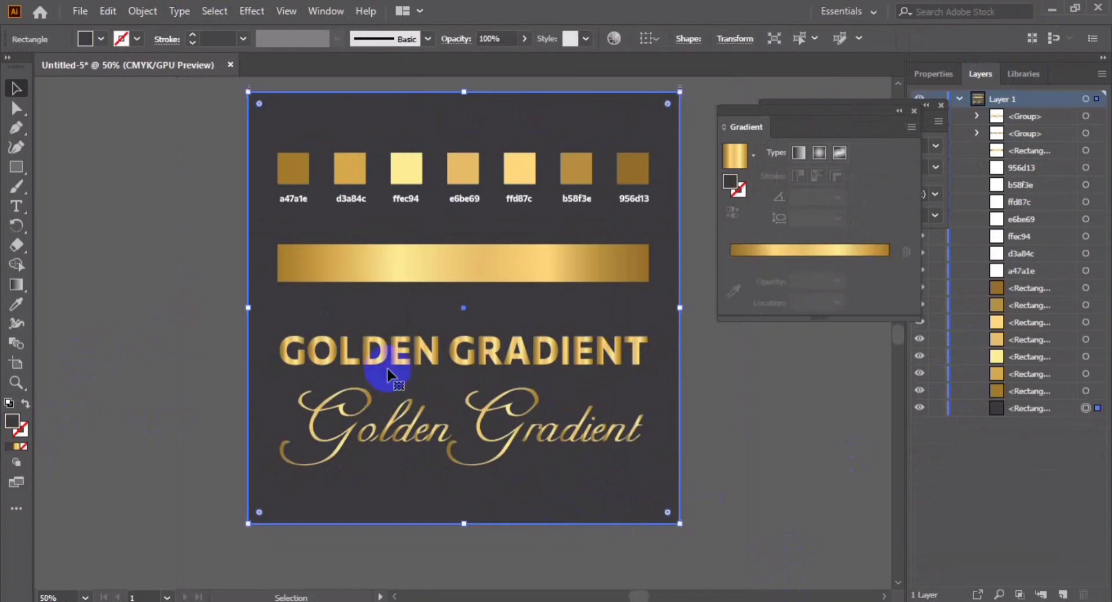
click(101, 38)
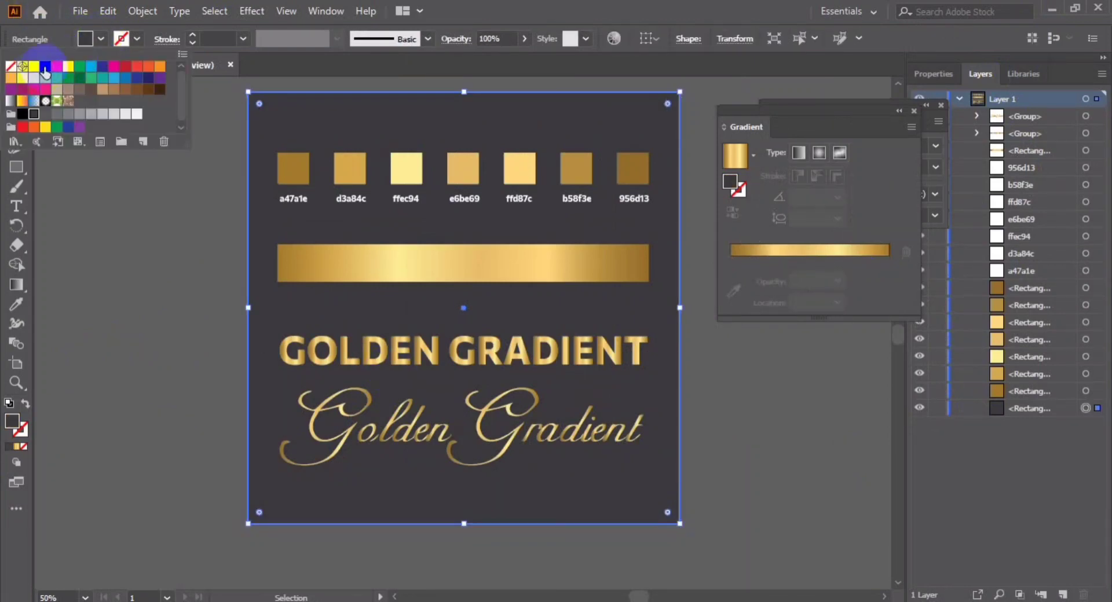
click(34, 113)
click(99, 256)
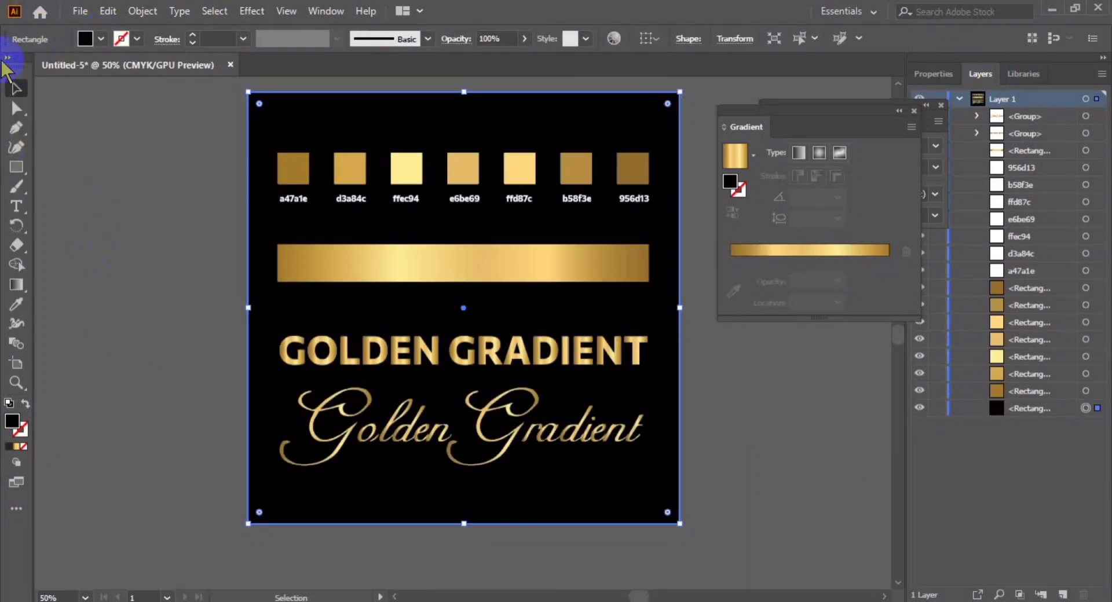
click(155, 144)
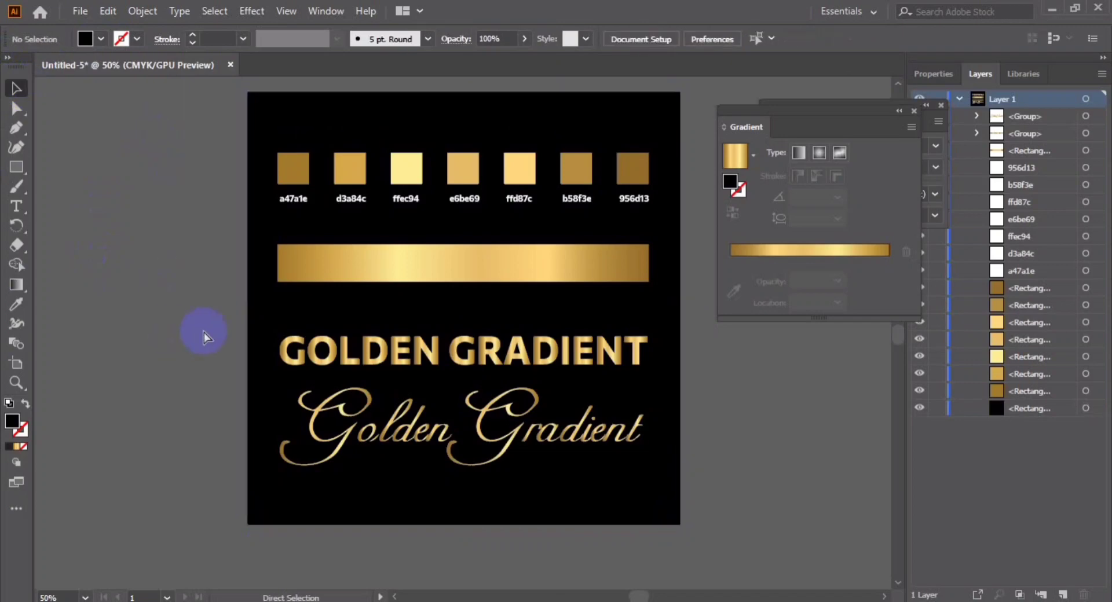
Close the Character and Gradient panel groups.
scroll(312, 346, up, 1)
scroll(312, 346, down, 1)
scroll(312, 347, up, 1)
scroll(313, 346, down, 1)
scroll(313, 346, up, 1)
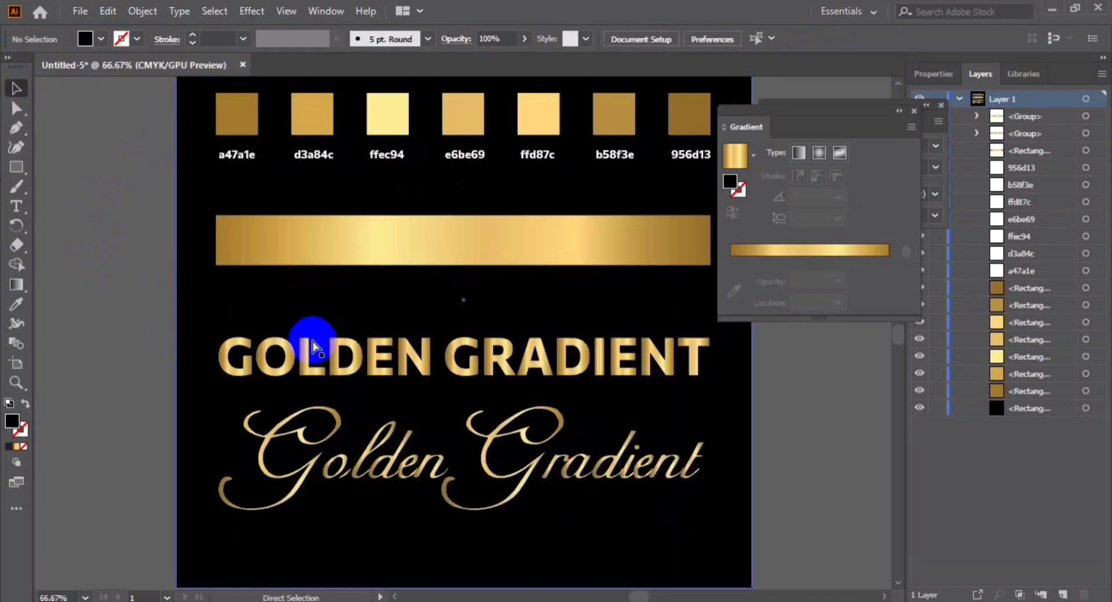
scroll(313, 346, up, 1)
scroll(312, 347, down, 1)
scroll(312, 346, down, 1)
scroll(312, 346, up, 1)
scroll(313, 346, down, 1)
scroll(313, 346, up, 1)
scroll(312, 346, down, 1)
scroll(313, 347, up, 1)
scroll(313, 346, down, 1)
scroll(313, 347, up, 1)
scroll(663, 437, up, 2)
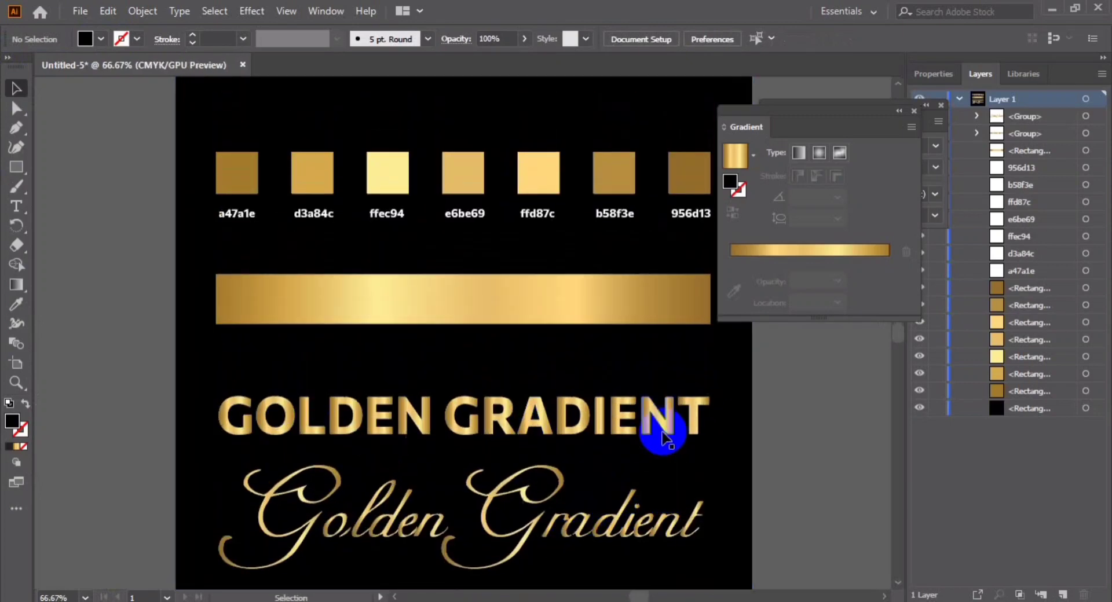
scroll(663, 437, down, 2)
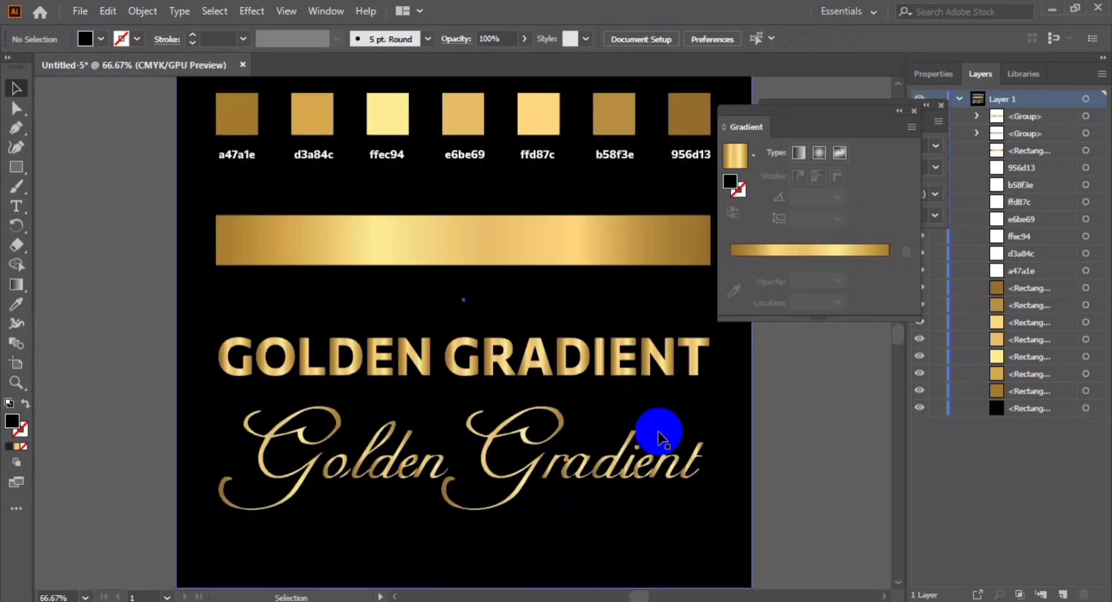
click(928, 109)
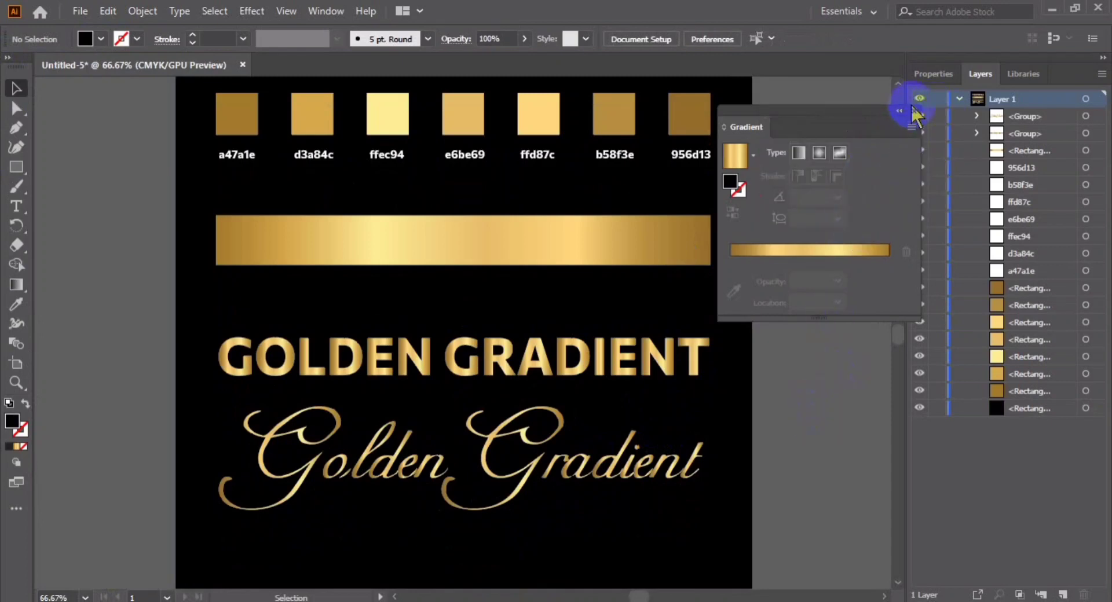
click(915, 106)
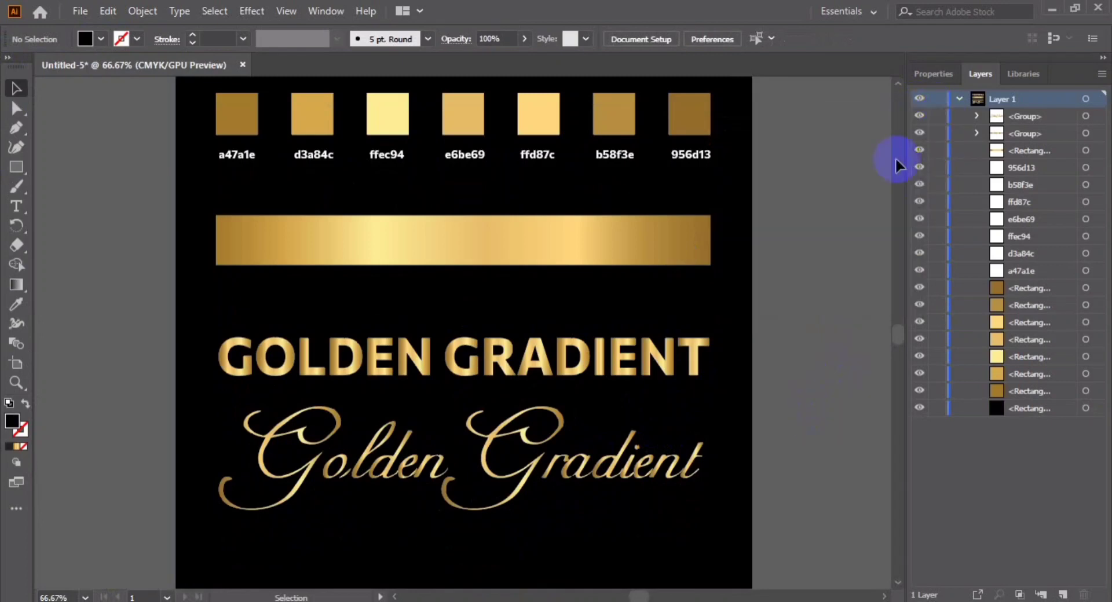
Zoom out, select the black background rectangle and lock it in the Layers panel.
key(ctrl+minus)
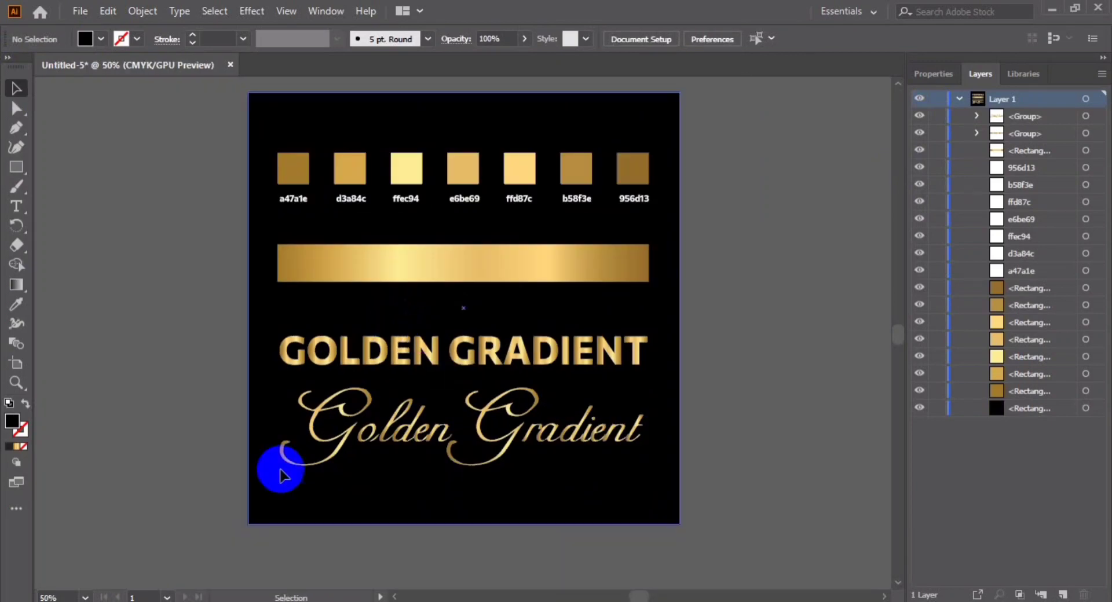
click(529, 478)
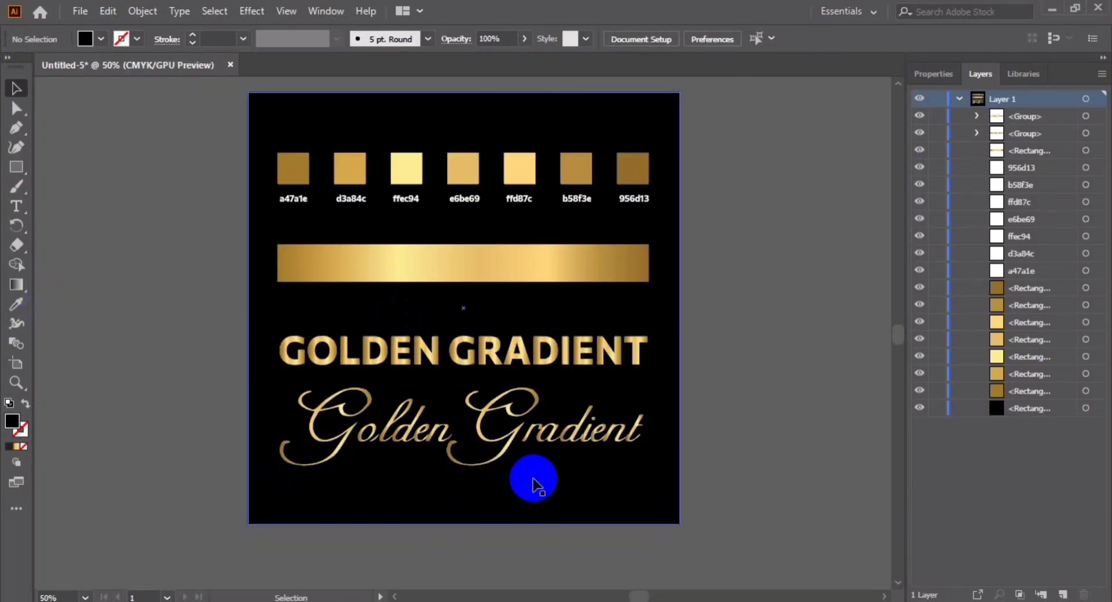
click(937, 408)
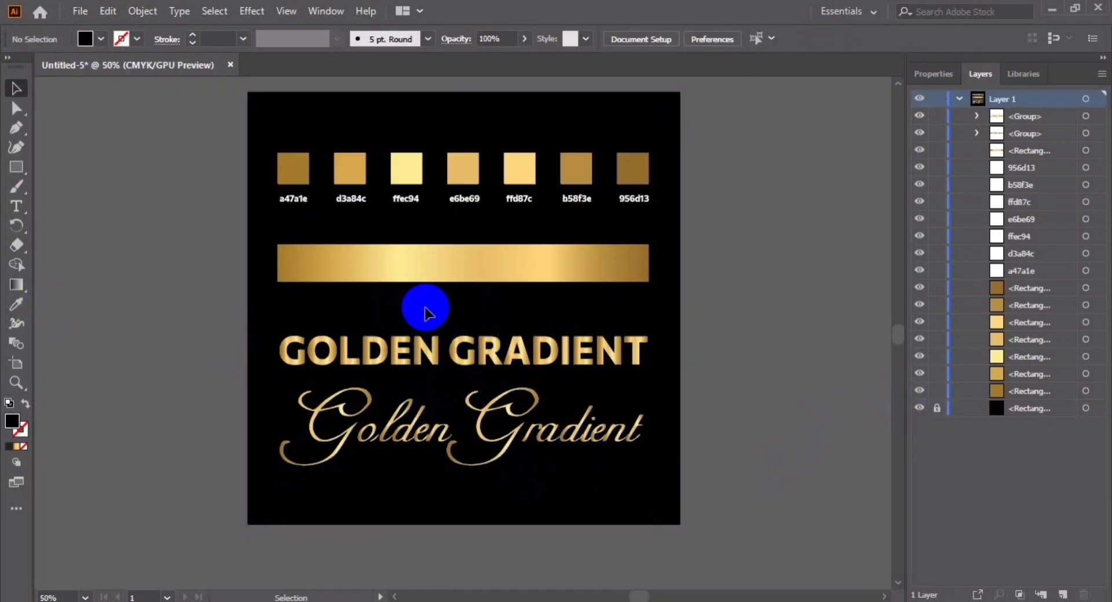
scroll(429, 310, up, 1)
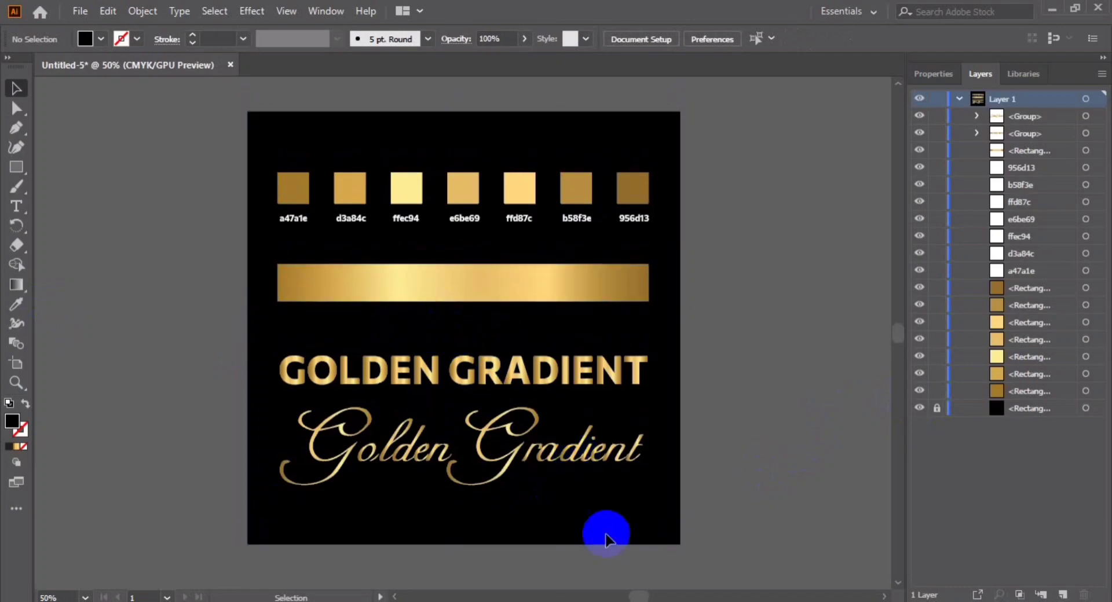